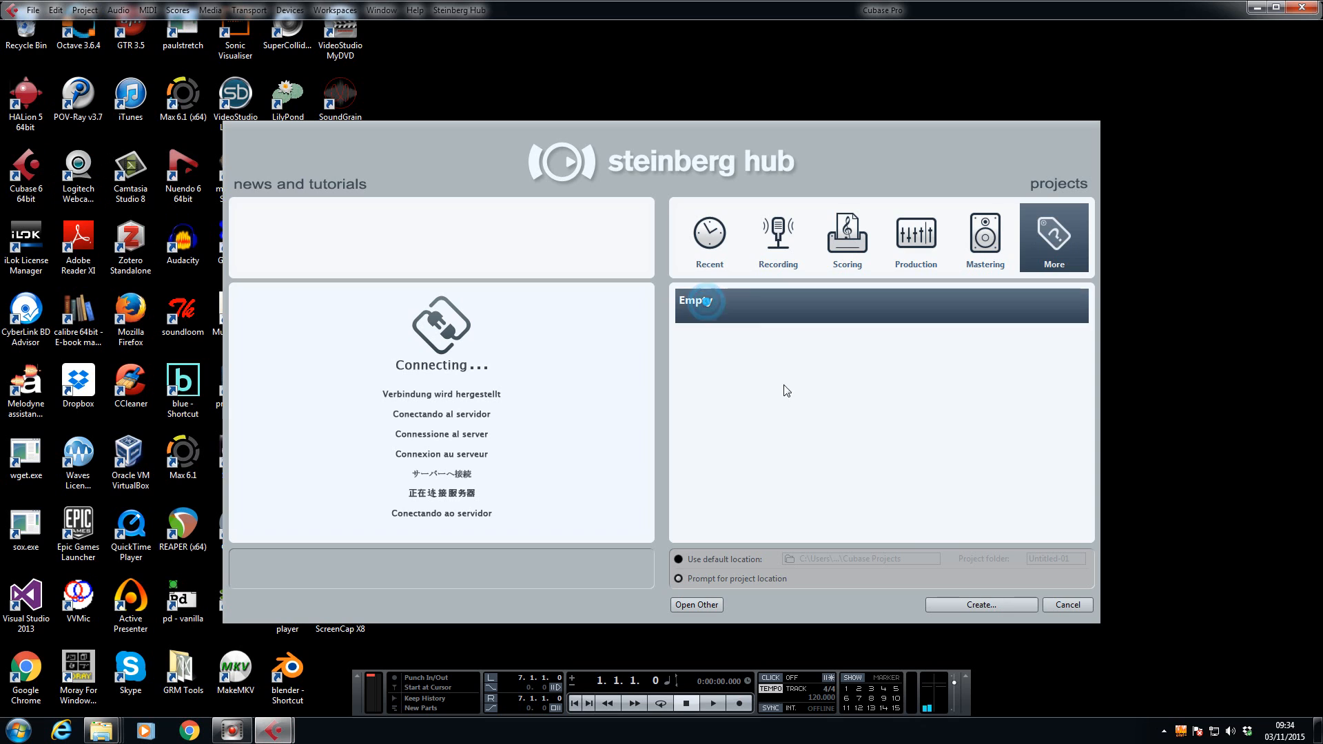
- Create a new project from the Empty template in the mus119/2015 folder
{"action": "left_click", "coordinate": [981, 605]}
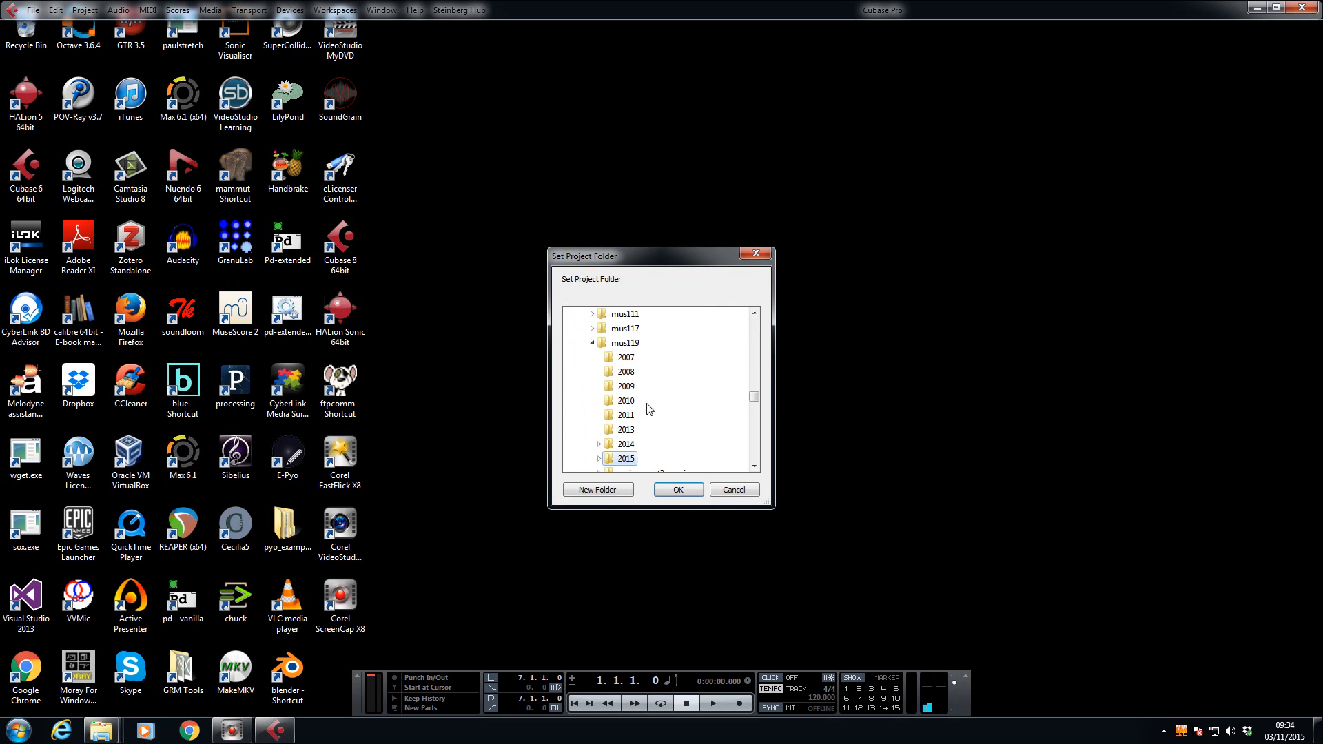
{"action": "double_click", "coordinate": [623, 460]}
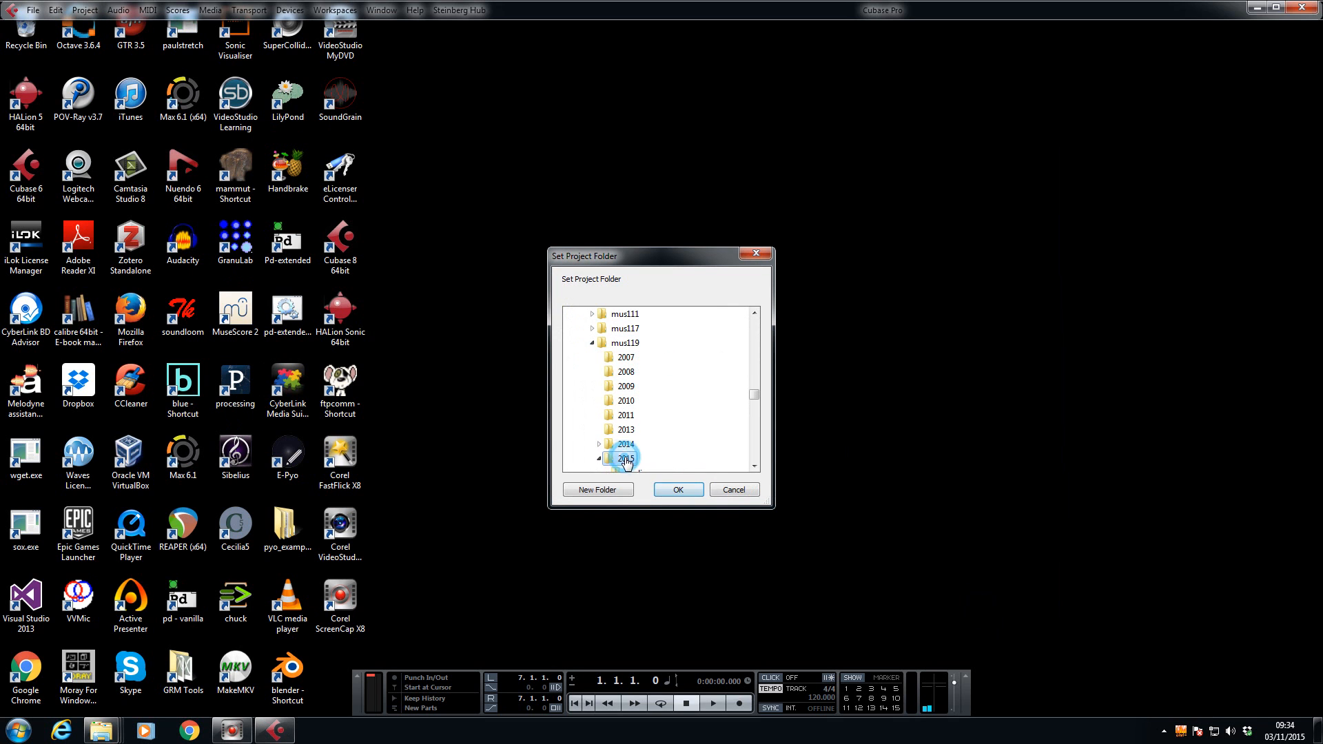
{"action": "left_click", "coordinate": [679, 490]}
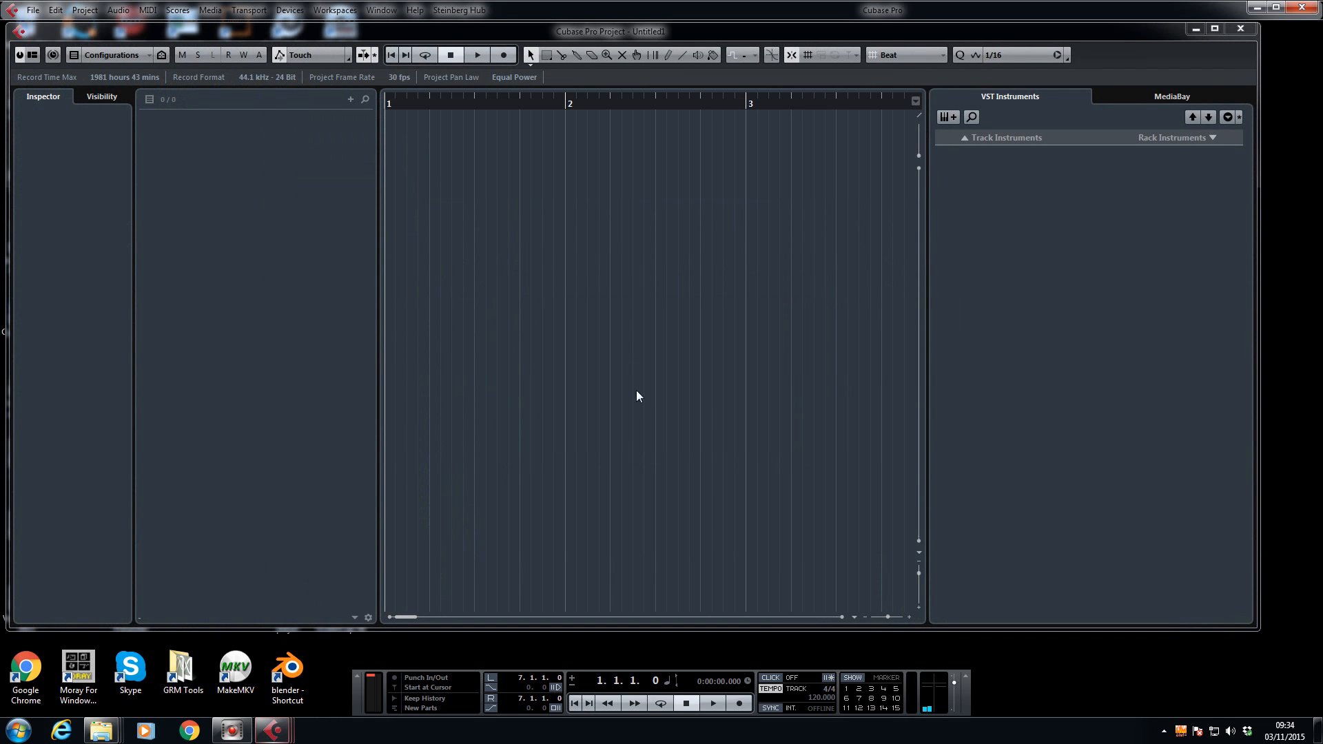
- Save the project as sc-video in the 2015 folder, replacing the existing file
{"action": "left_click", "coordinate": [33, 10]}
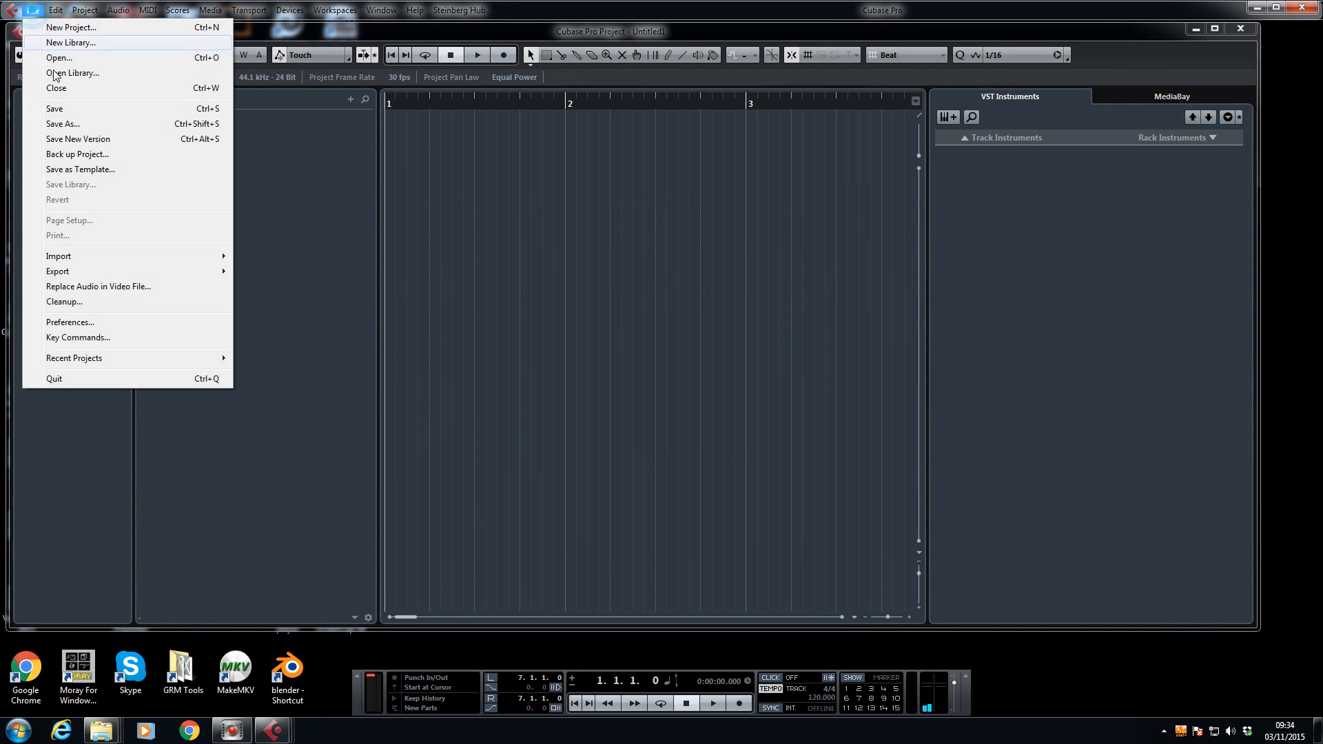
{"action": "left_click", "coordinate": [63, 123]}
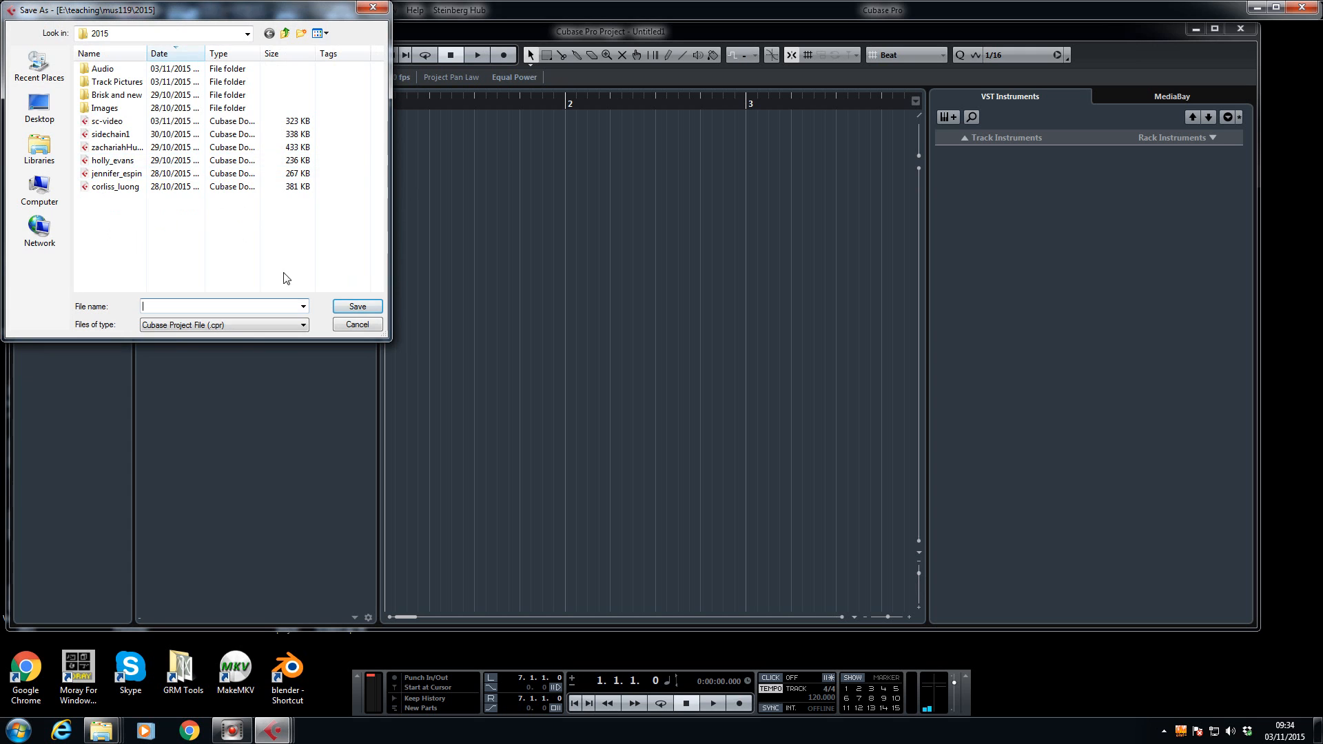
{"action": "left_click", "coordinate": [107, 121]}
{"action": "left_click", "coordinate": [189, 306]}
{"action": "left_click", "coordinate": [357, 306]}
{"action": "left_click", "coordinate": [630, 400]}
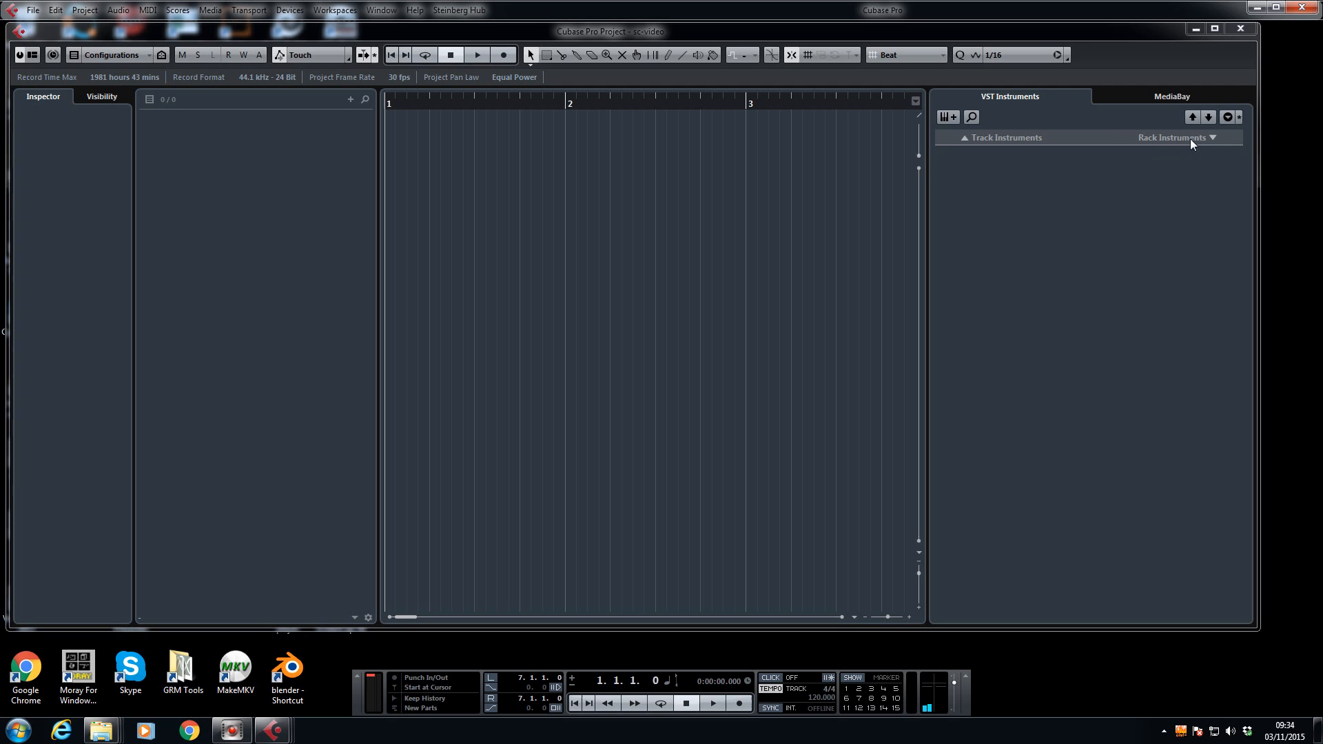
- Hide the Racks zone in the project window layout and show it again
{"action": "left_click", "coordinate": [32, 56]}
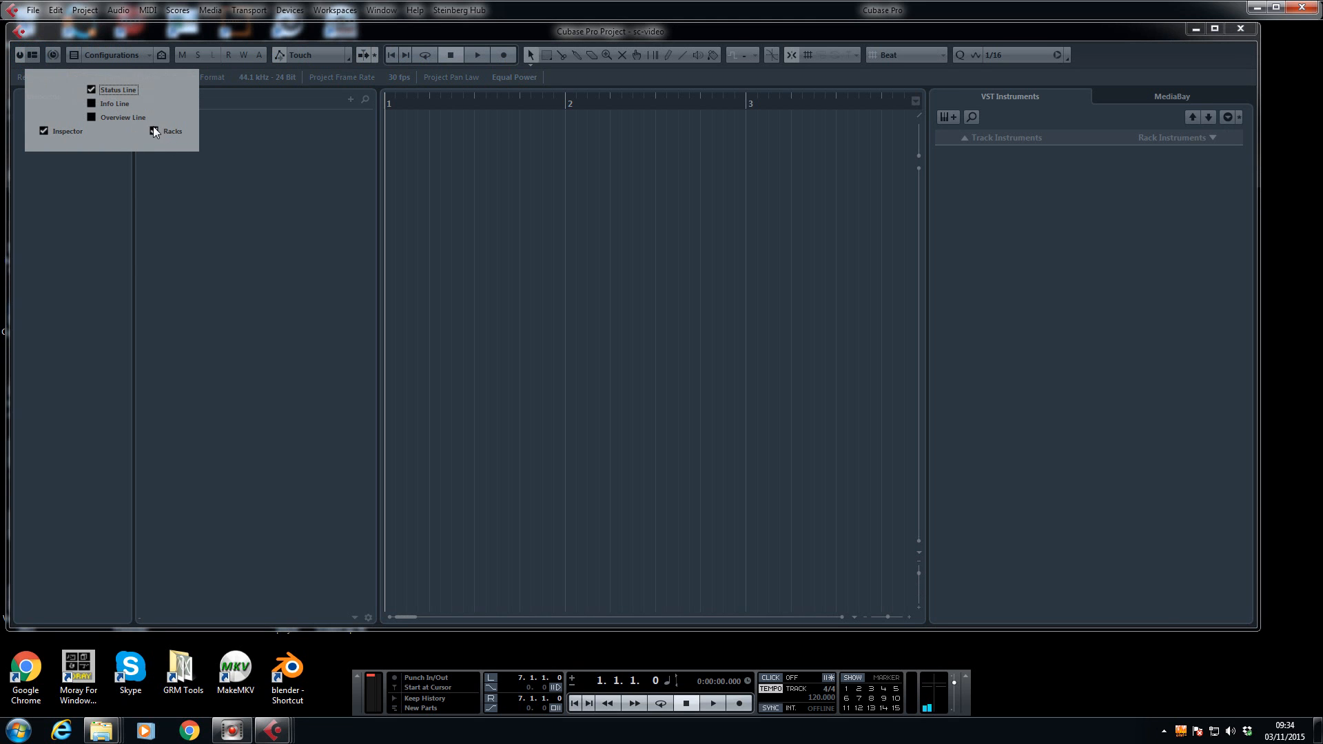
{"action": "left_click", "coordinate": [155, 131]}
{"action": "left_click", "coordinate": [154, 131]}
- Add Groove Agent SE as a rack instrument and create a MIDI track assigned to it
{"action": "left_click", "coordinate": [1162, 138]}
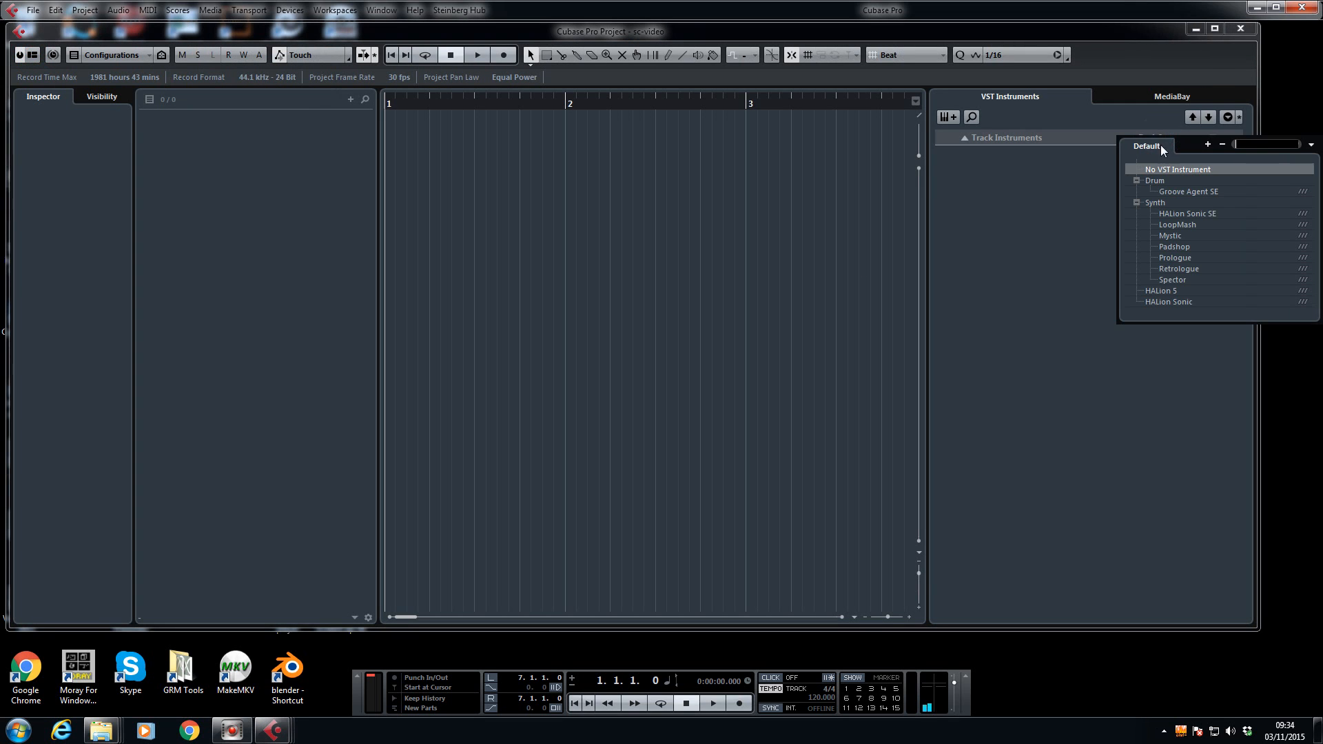
{"action": "left_click", "coordinate": [1186, 192]}
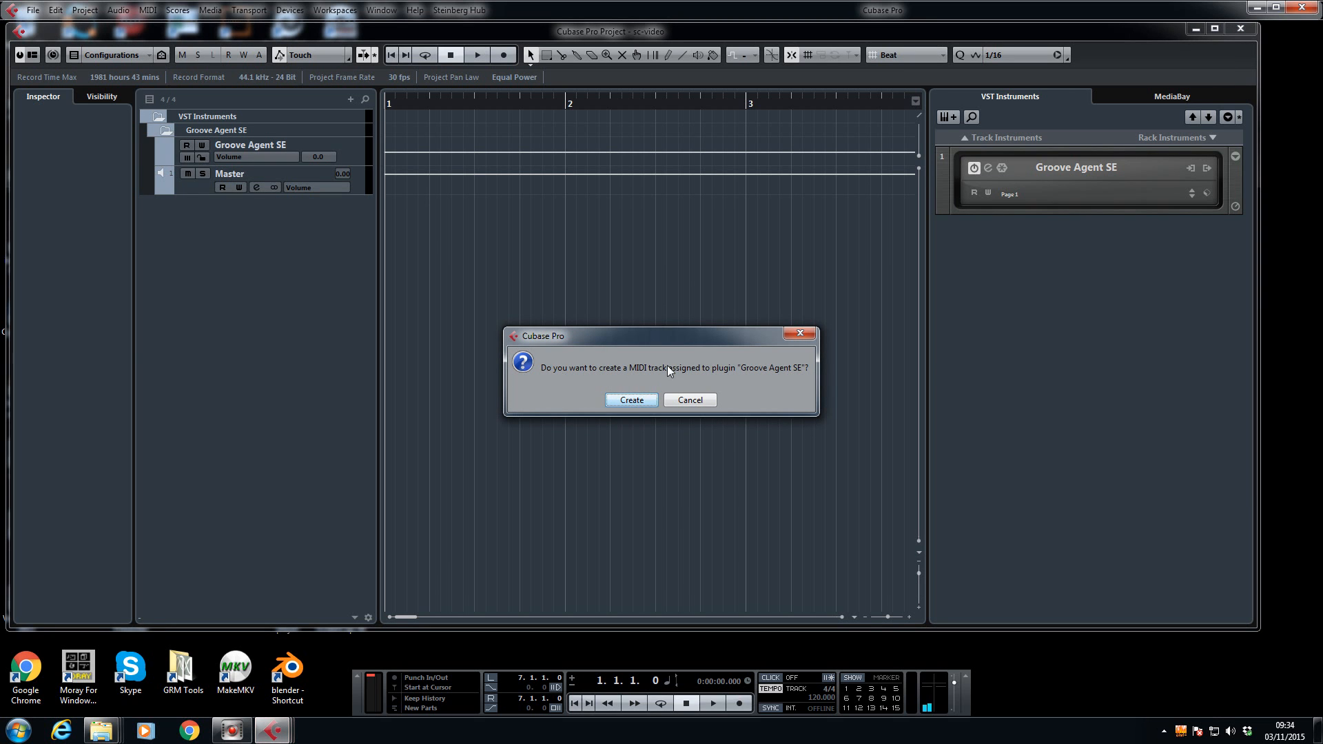
{"action": "left_click", "coordinate": [631, 399]}
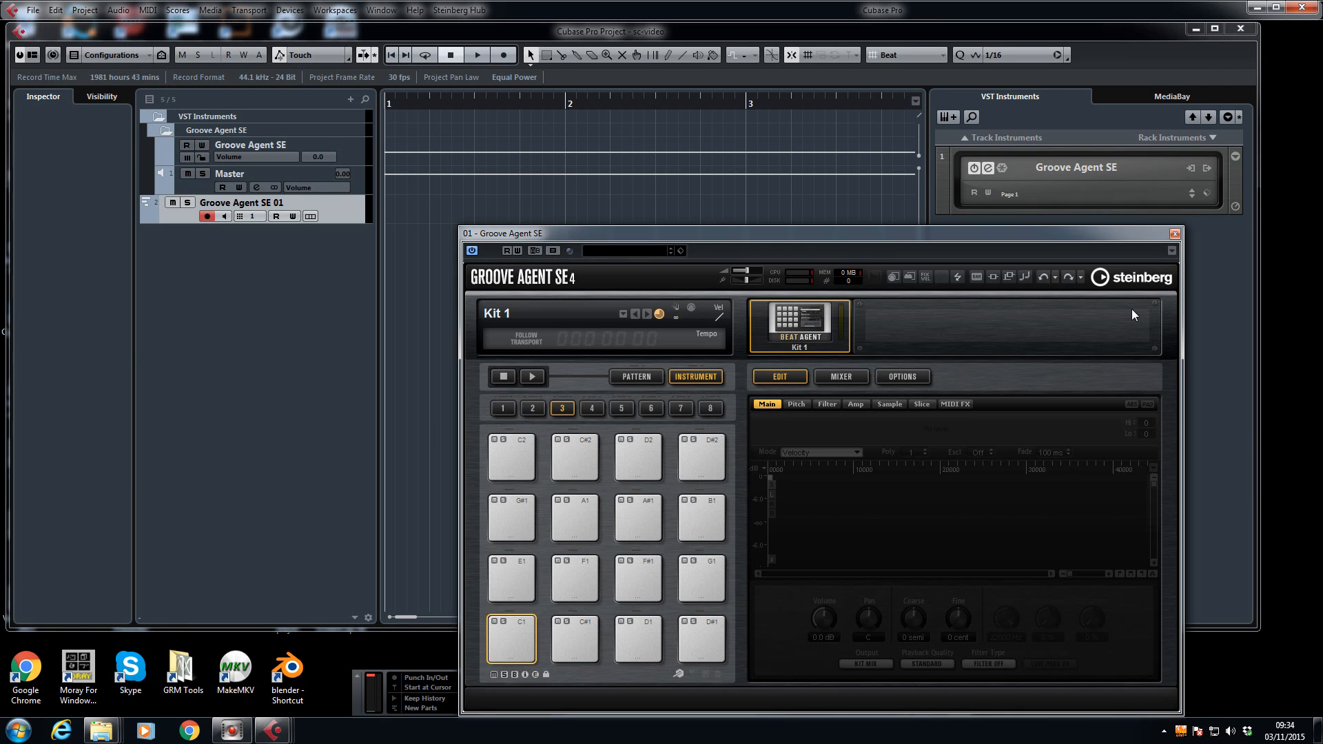
- Load the Drum & Bass Kit 01 preset into Groove Agent SE
{"action": "left_click", "coordinate": [623, 252]}
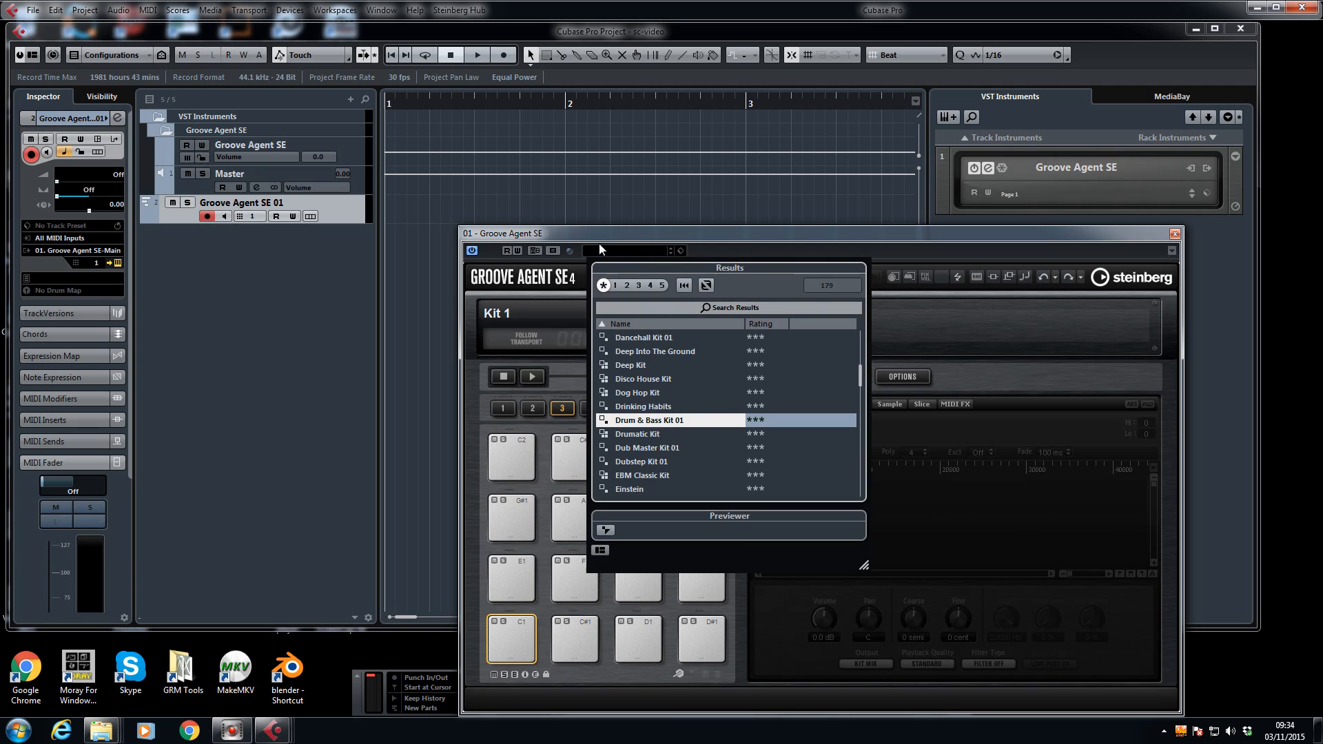
{"action": "left_click", "coordinate": [637, 422]}
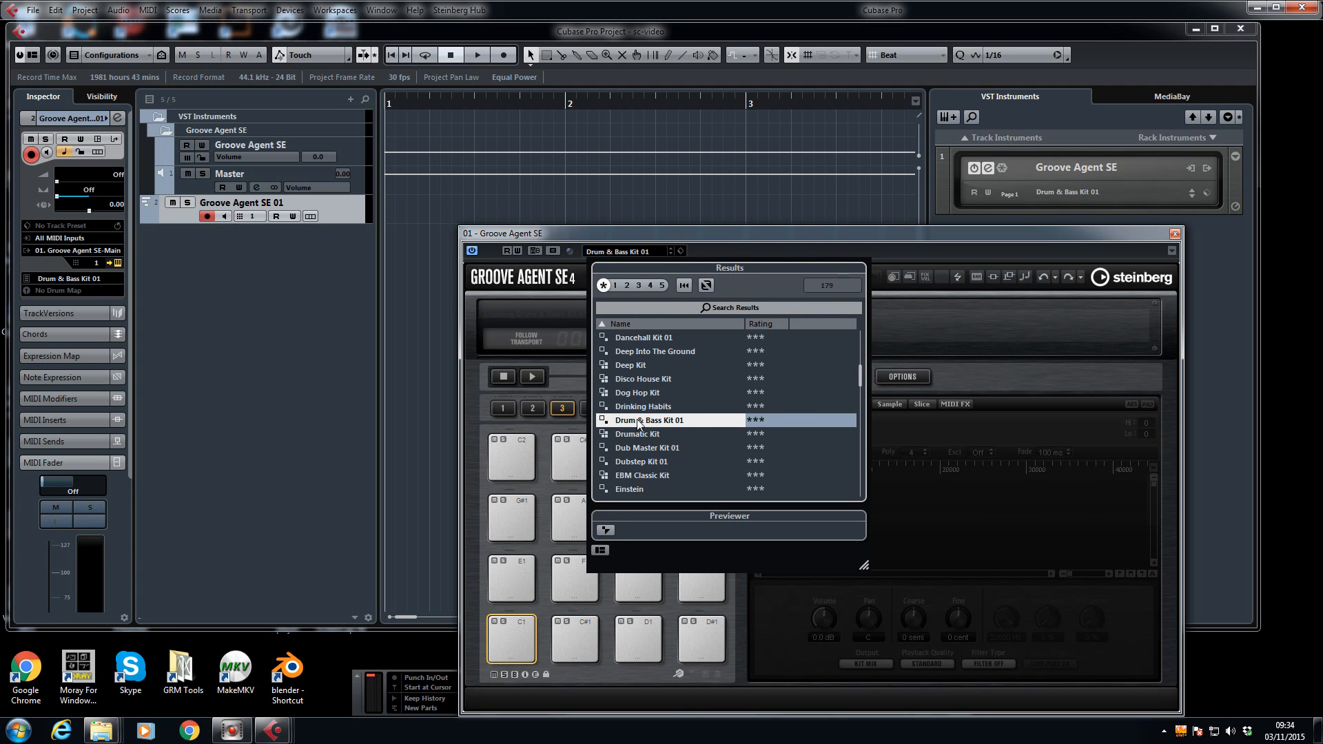
{"action": "left_click", "coordinate": [616, 257]}
- Audition the Kick 1, Kick 2, Snare 1 and Clap pads, and close the Groove Agent SE window
{"action": "left_click", "coordinate": [512, 645]}
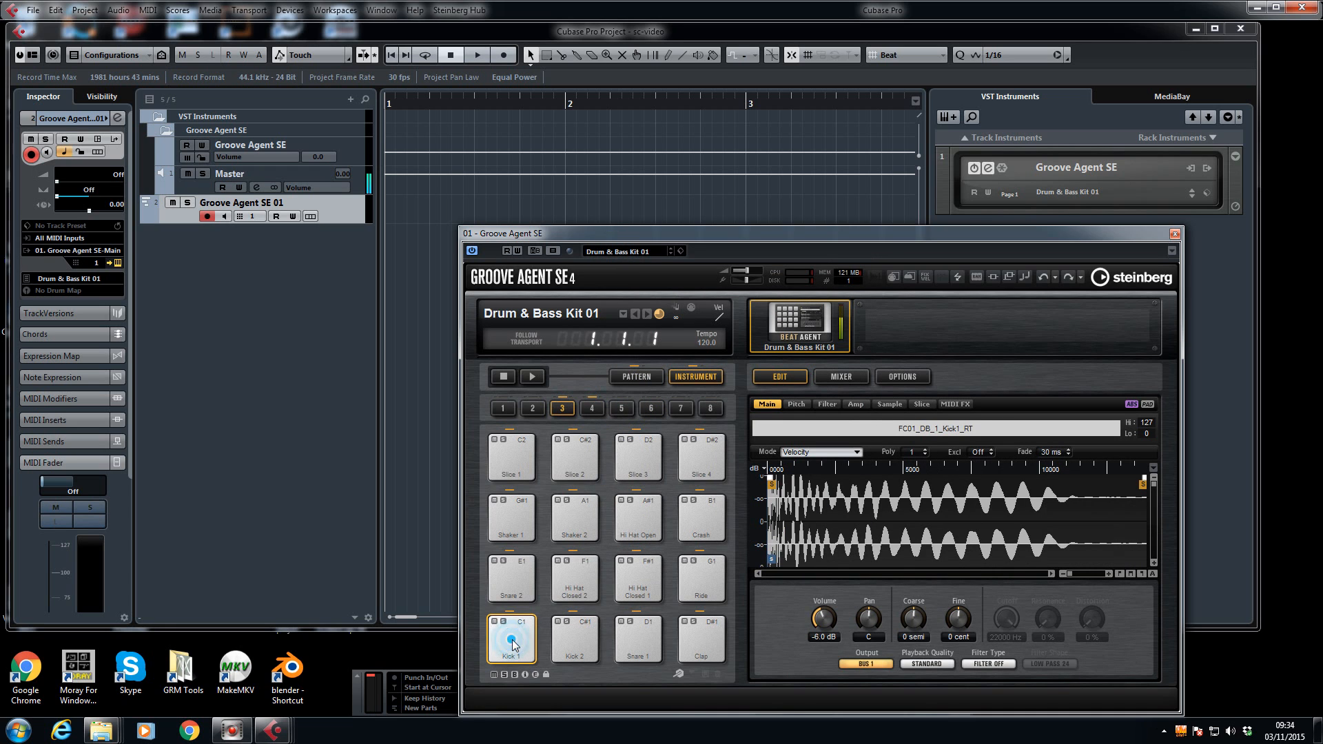
{"action": "left_click", "coordinate": [574, 641]}
{"action": "left_click", "coordinate": [638, 641]}
{"action": "left_click", "coordinate": [701, 641]}
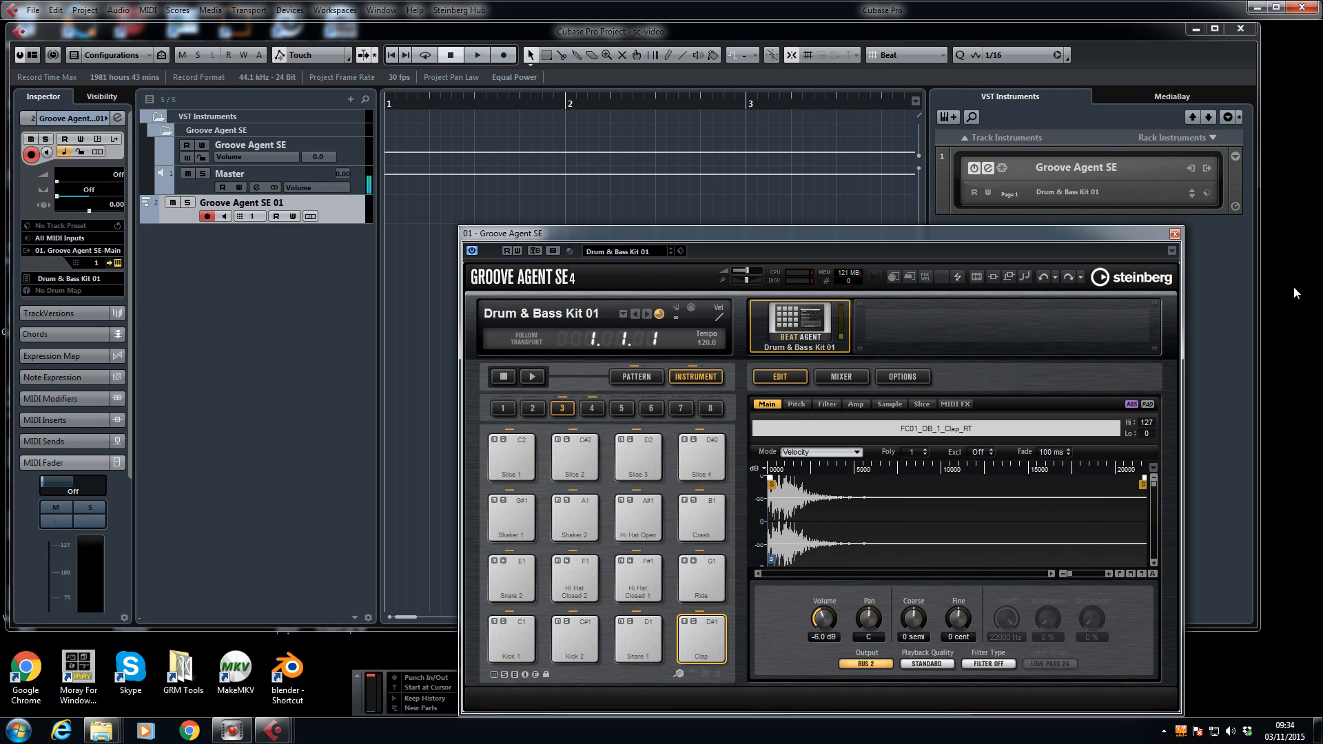
{"action": "left_click", "coordinate": [1175, 233]}
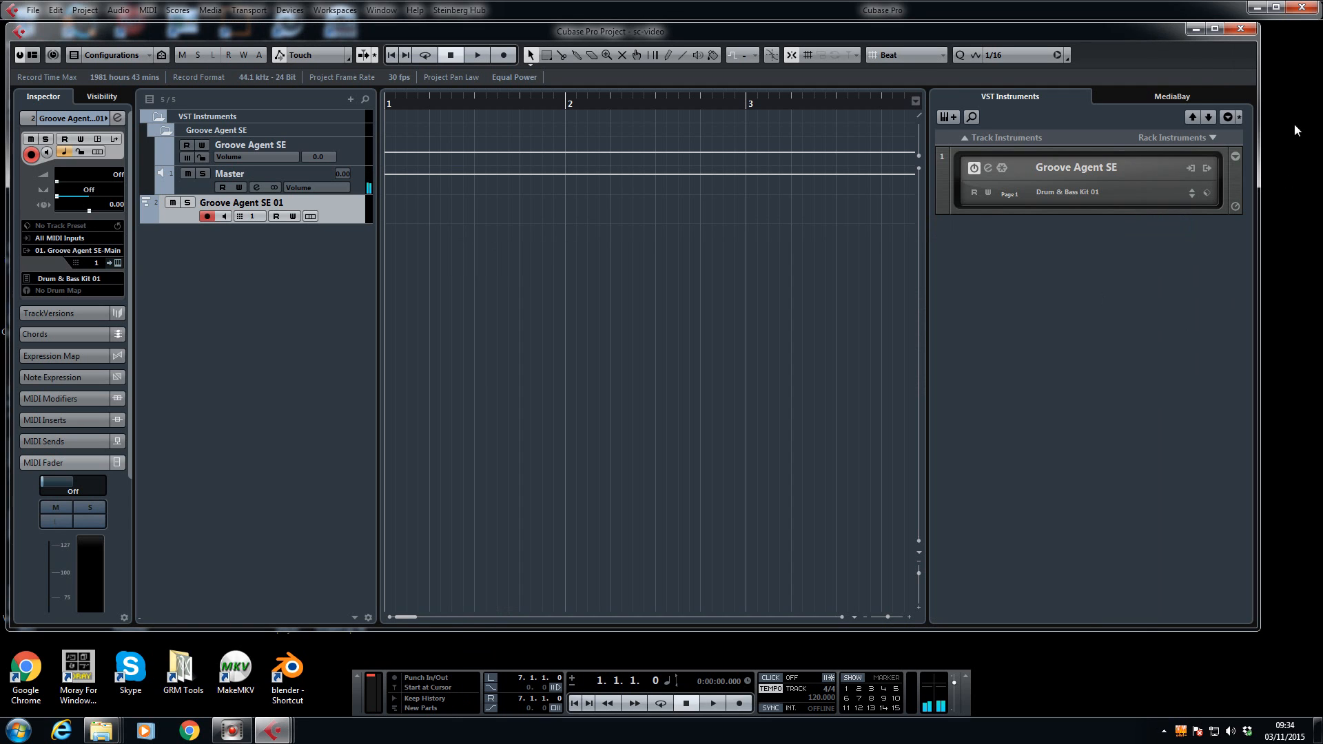
- Add Padshop as a second rack instrument and create a MIDI track assigned to it
{"action": "left_click", "coordinate": [1178, 141]}
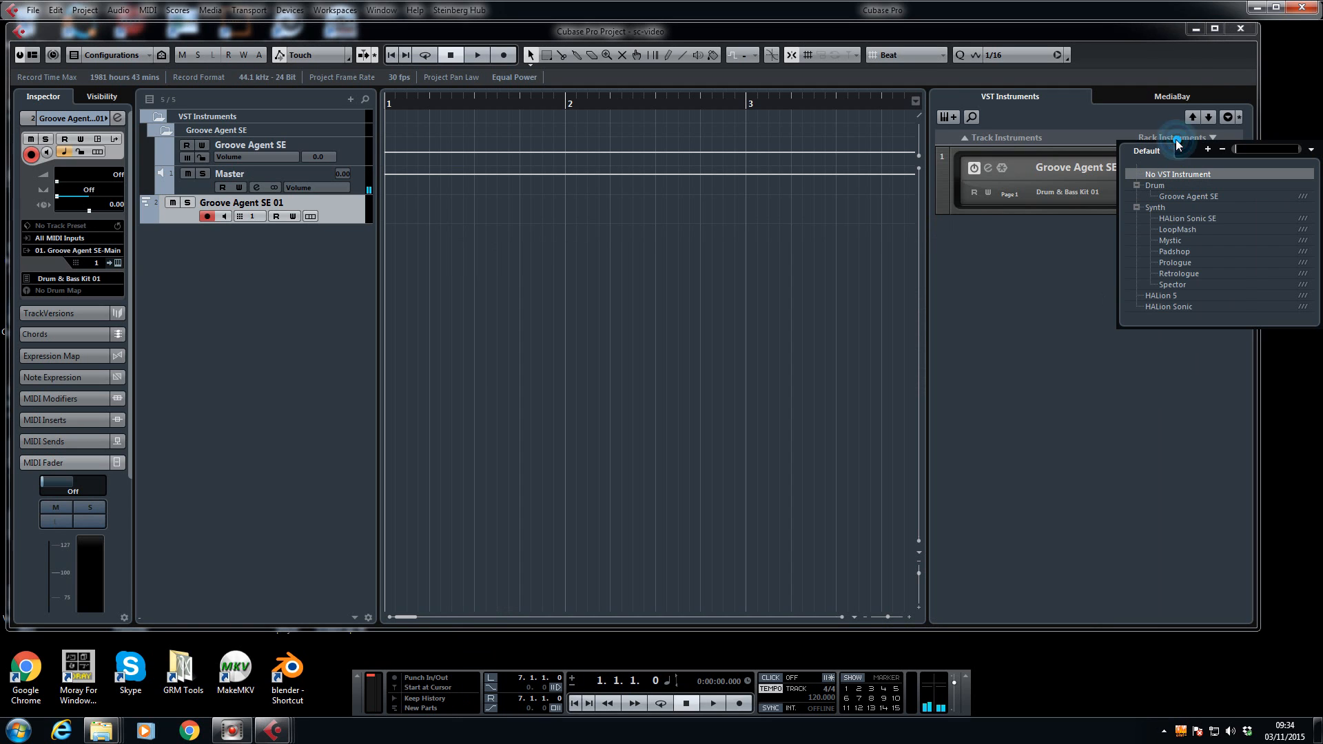
{"action": "left_click", "coordinate": [1172, 251]}
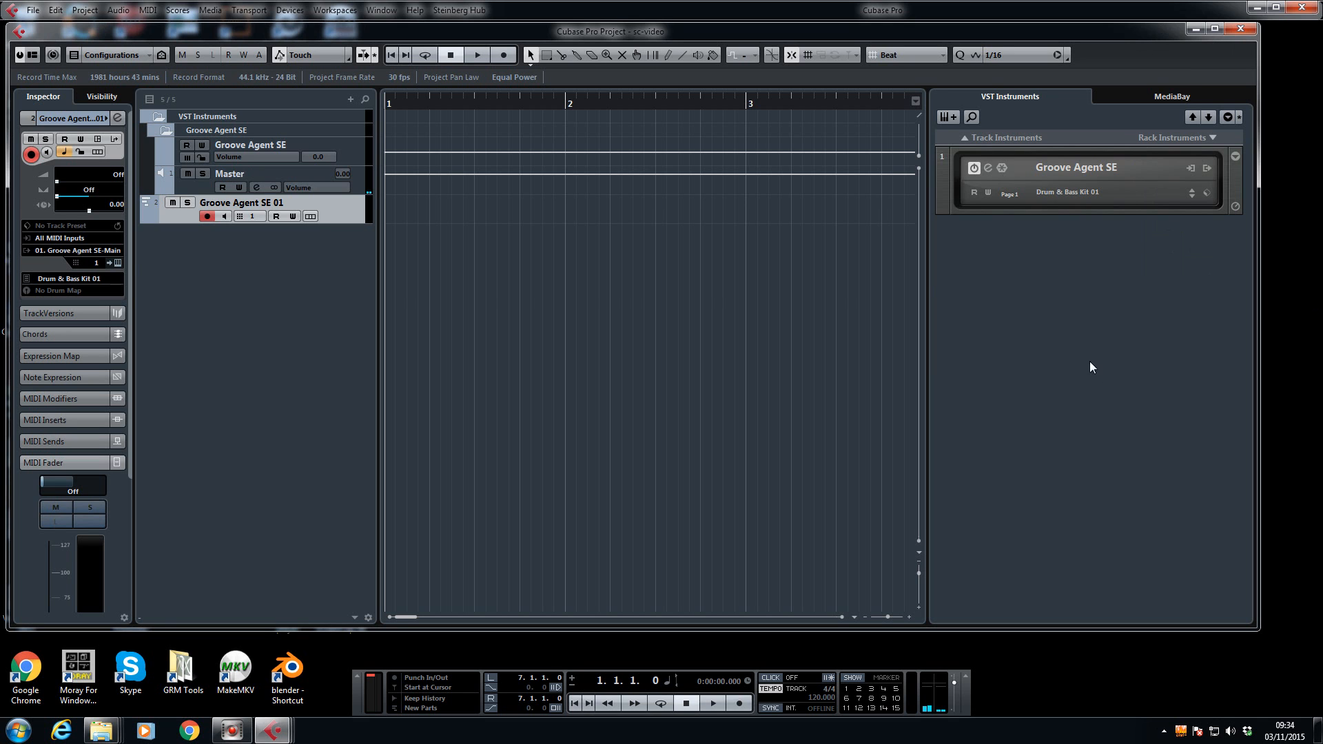
{"action": "left_click", "coordinate": [610, 400]}
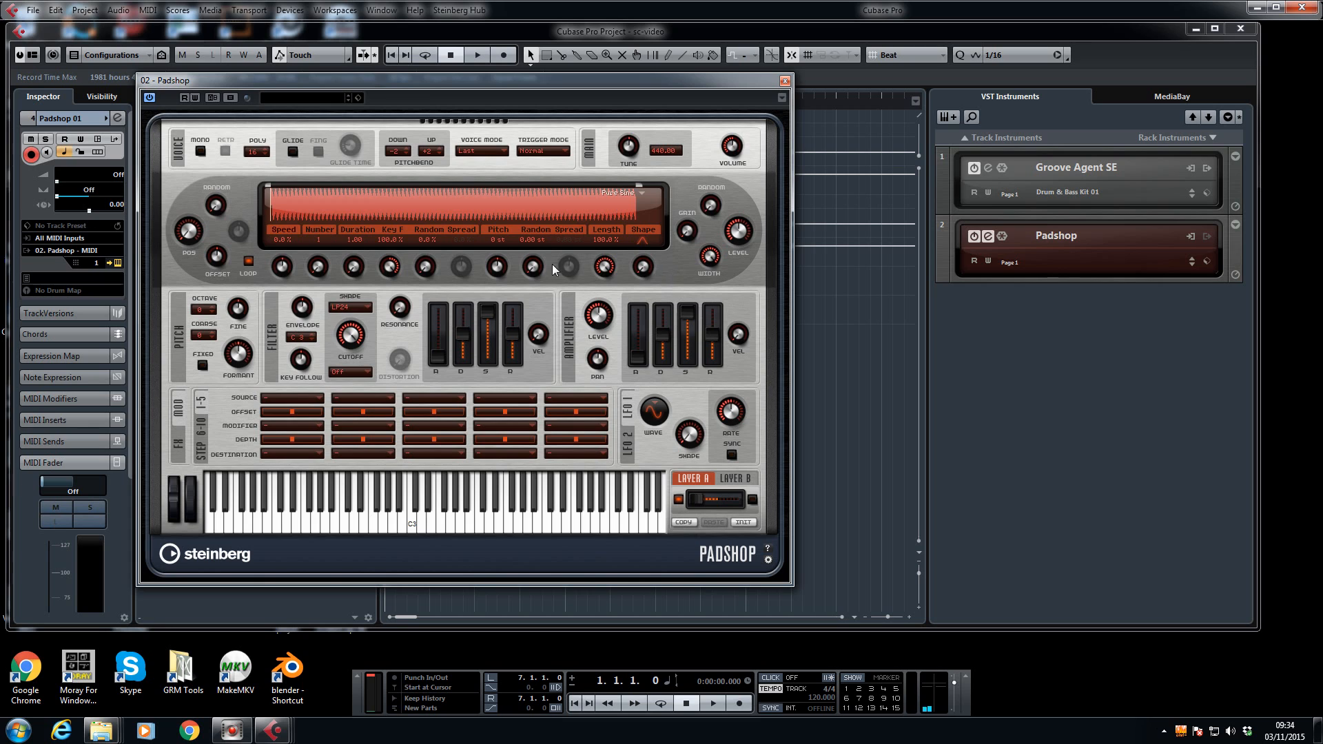
- Load the Big Pumping Saws preset into Padshop and play C3 to hear it
{"action": "left_click", "coordinate": [278, 99]}
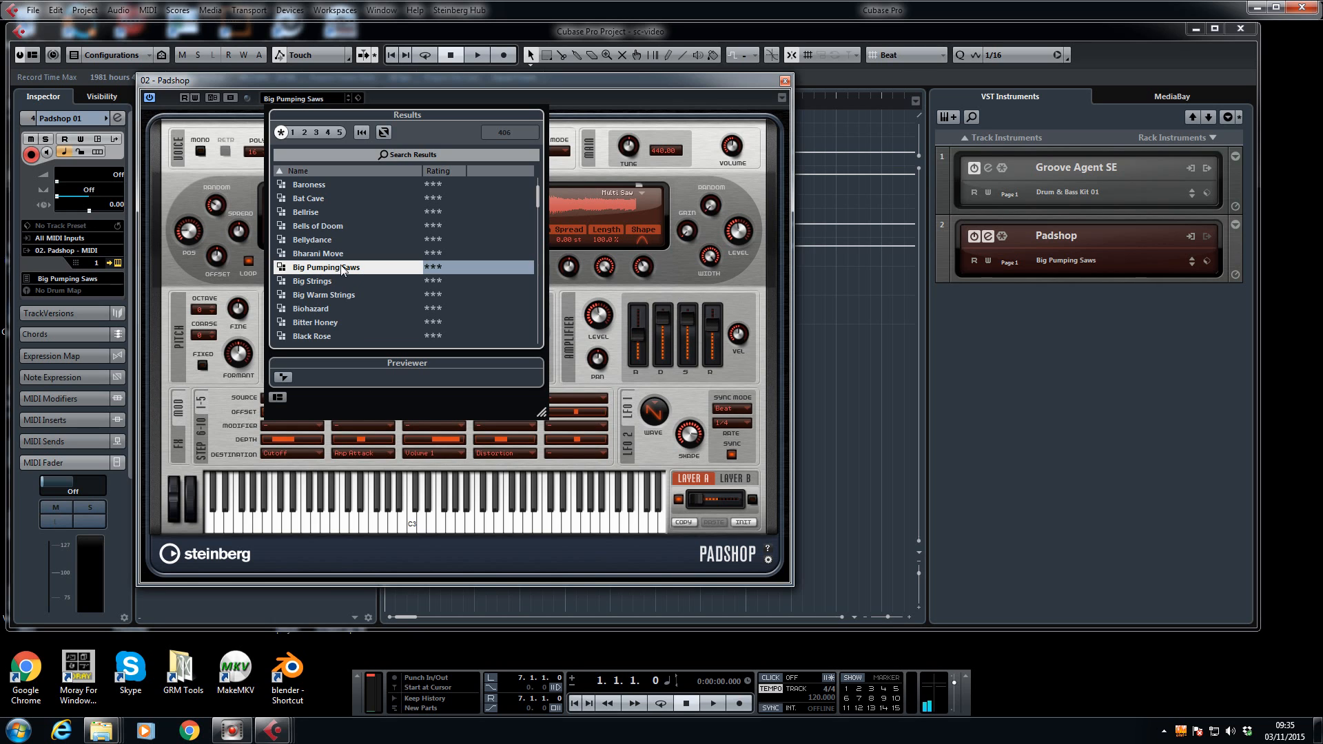
{"action": "left_click", "coordinate": [311, 100]}
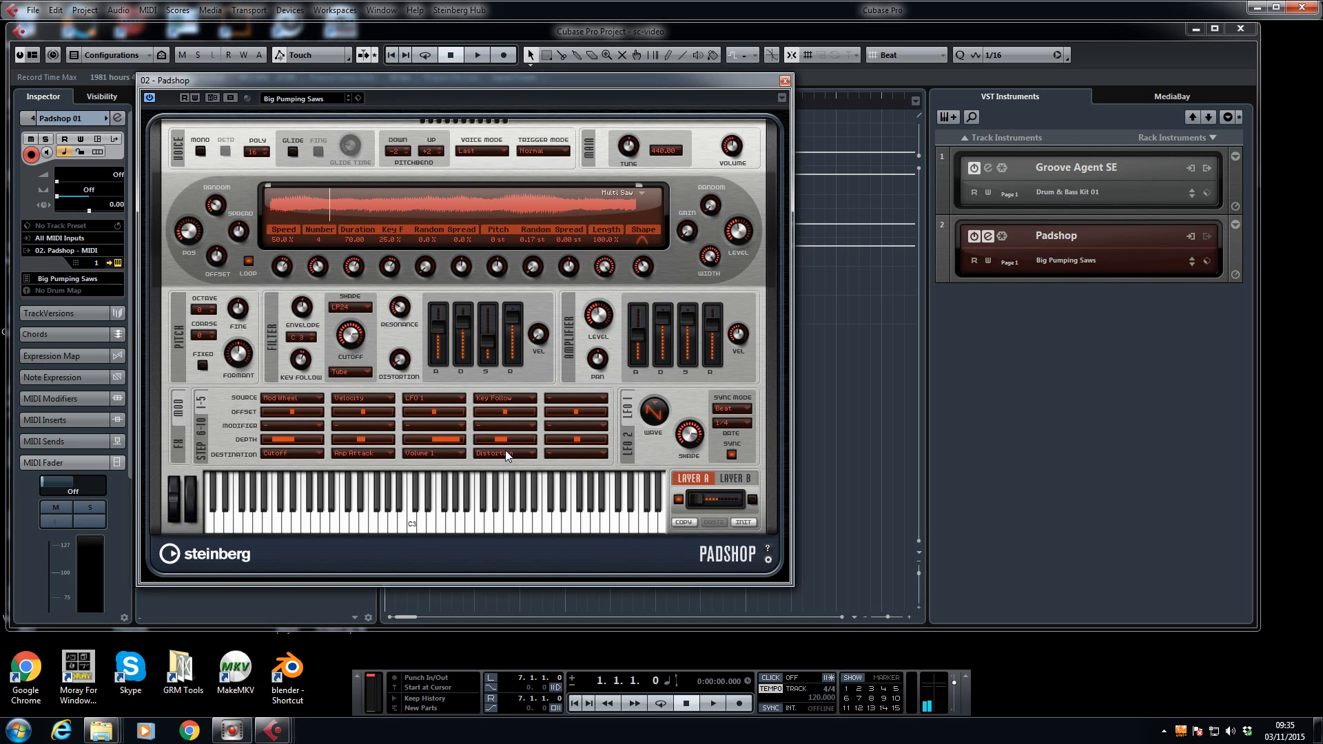
{"action": "left_click", "coordinate": [412, 523]}
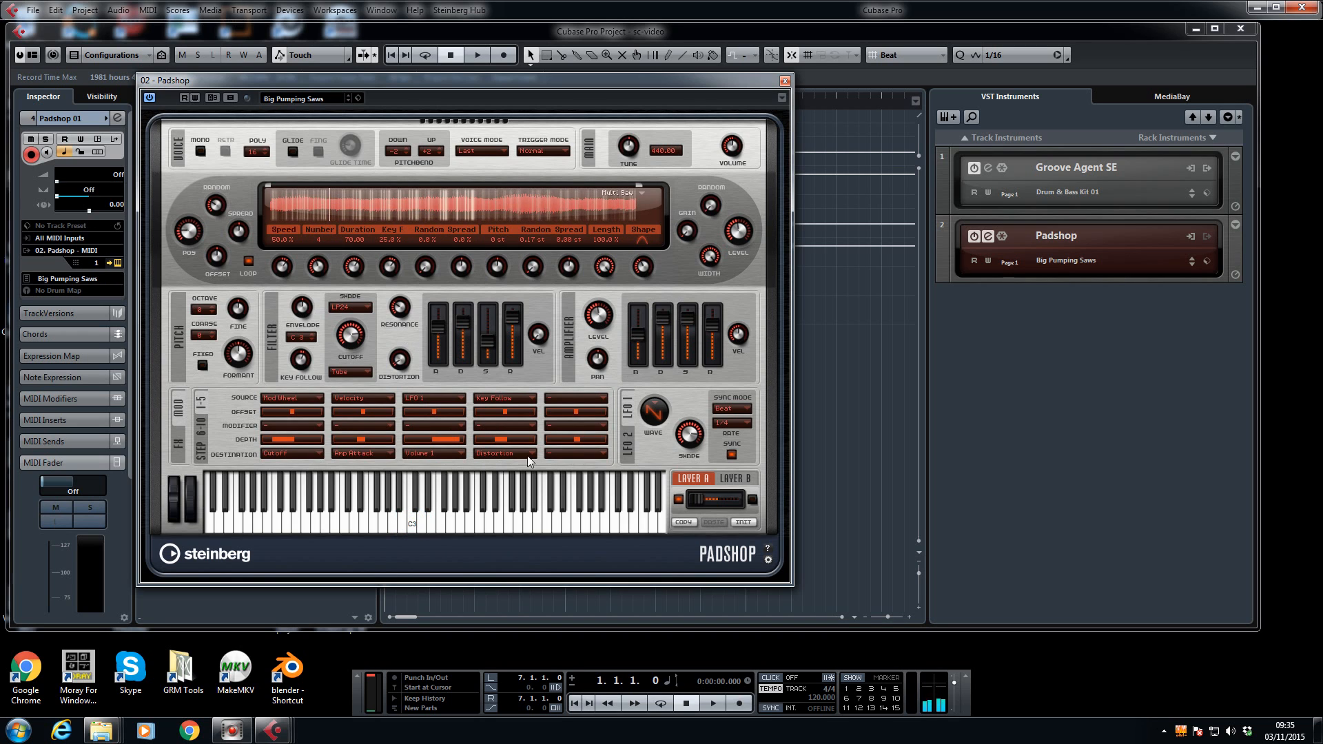
- Bring the depth of Padshop's LFO 1 modulation of Volume 1 to zero, audition C3 and close the instrument
{"action": "mouse_move", "coordinate": [461, 440]}
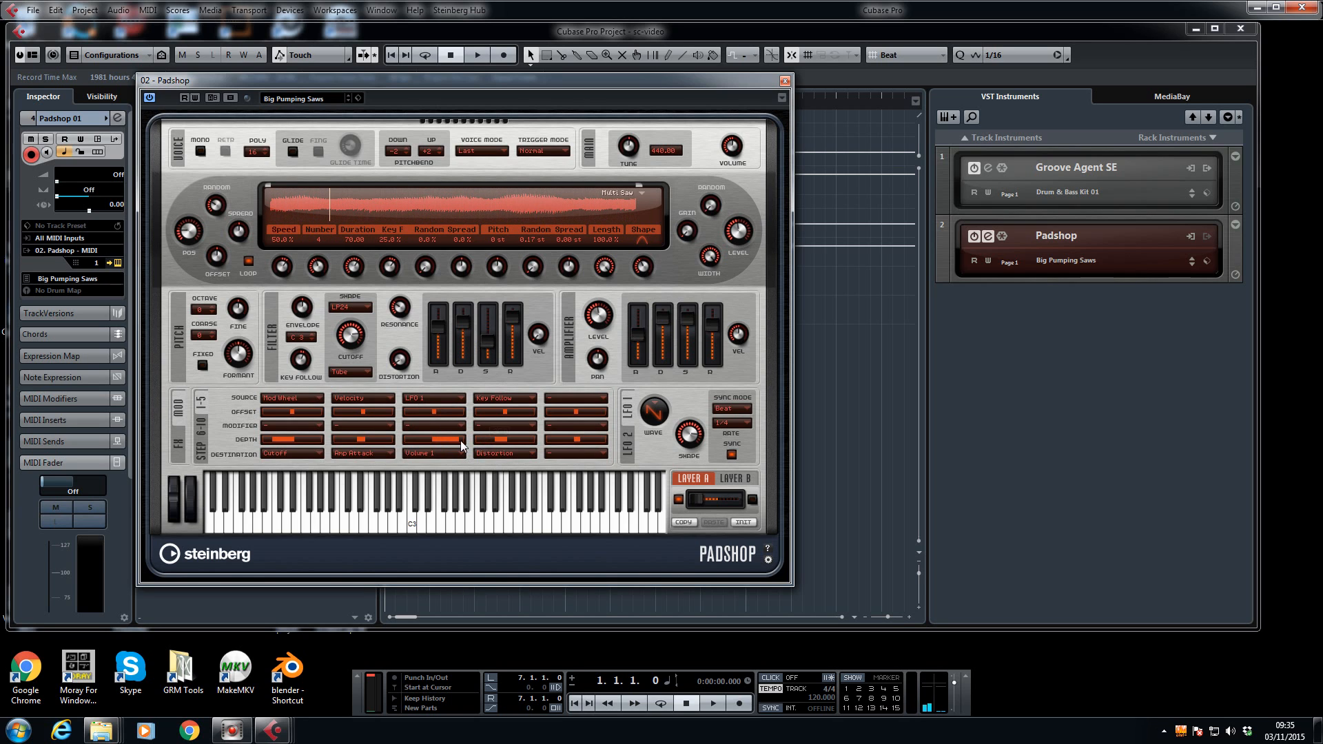
{"action": "left_click_drag", "start_coordinate": [460, 441], "coordinate": [445, 438]}
{"action": "left_click", "coordinate": [414, 525]}
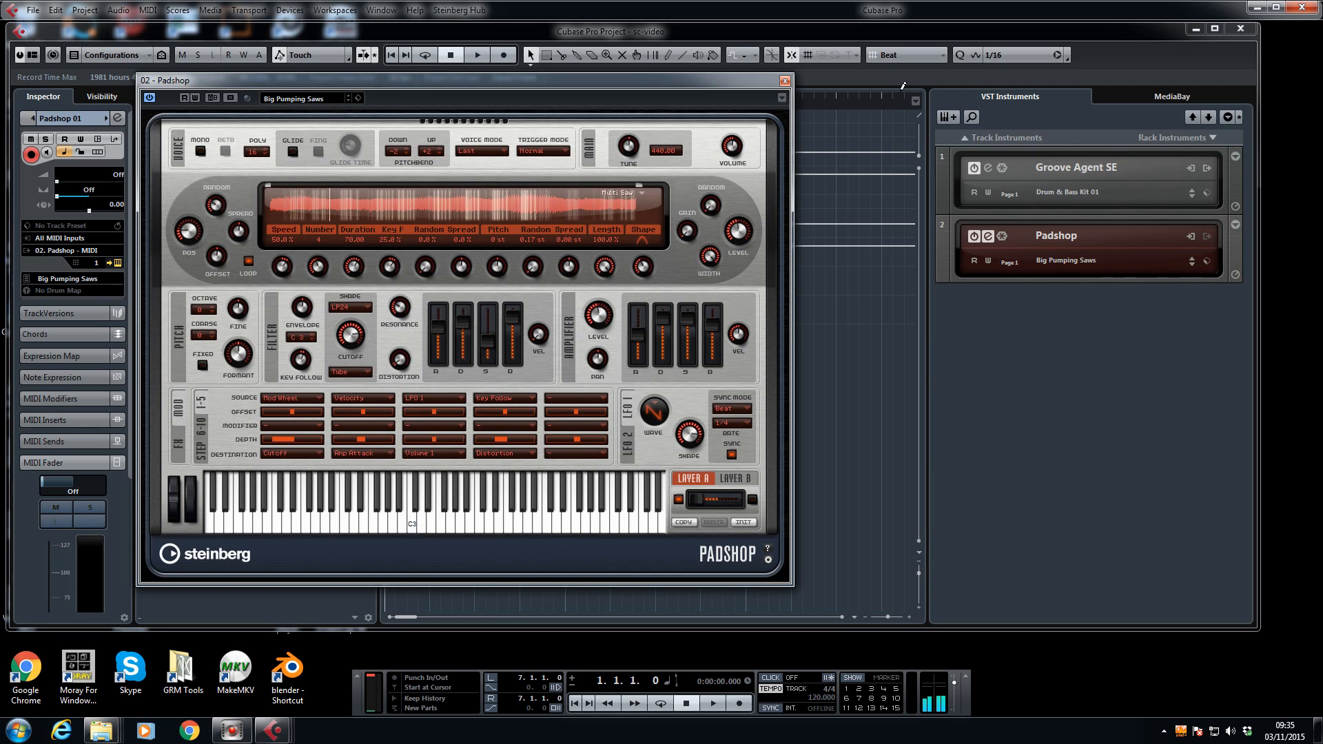
{"action": "left_click", "coordinate": [785, 81]}
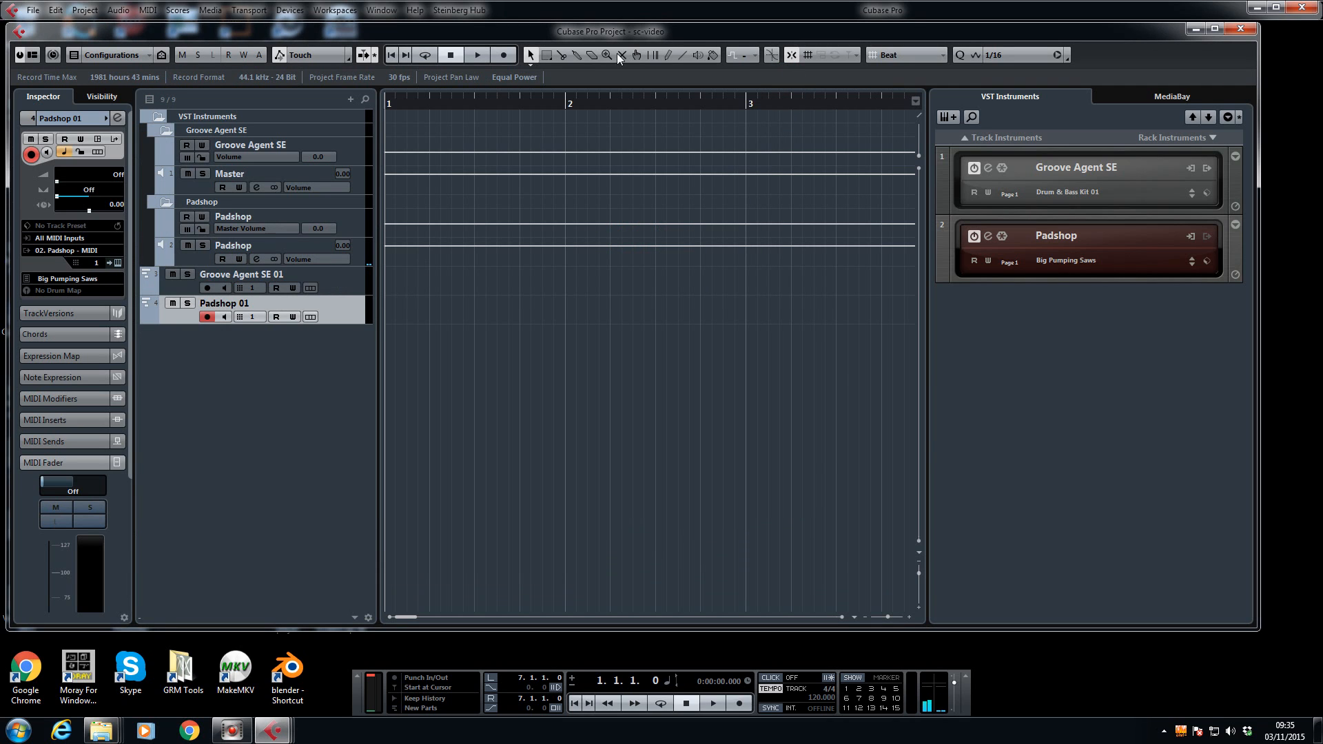
- Draw a MIDI part on the Groove Agent SE 01 track and extend it from bar 1 to bar 3
{"action": "left_click", "coordinate": [667, 55]}
{"action": "mouse_move", "coordinate": [384, 266]}
{"action": "left_mouse_down"}
{"action": "mouse_move", "coordinate": [781, 262]}
{"action": "mouse_move", "coordinate": [523, 283]}
{"action": "left_mouse_up"}
{"action": "left_click", "coordinate": [532, 56]}
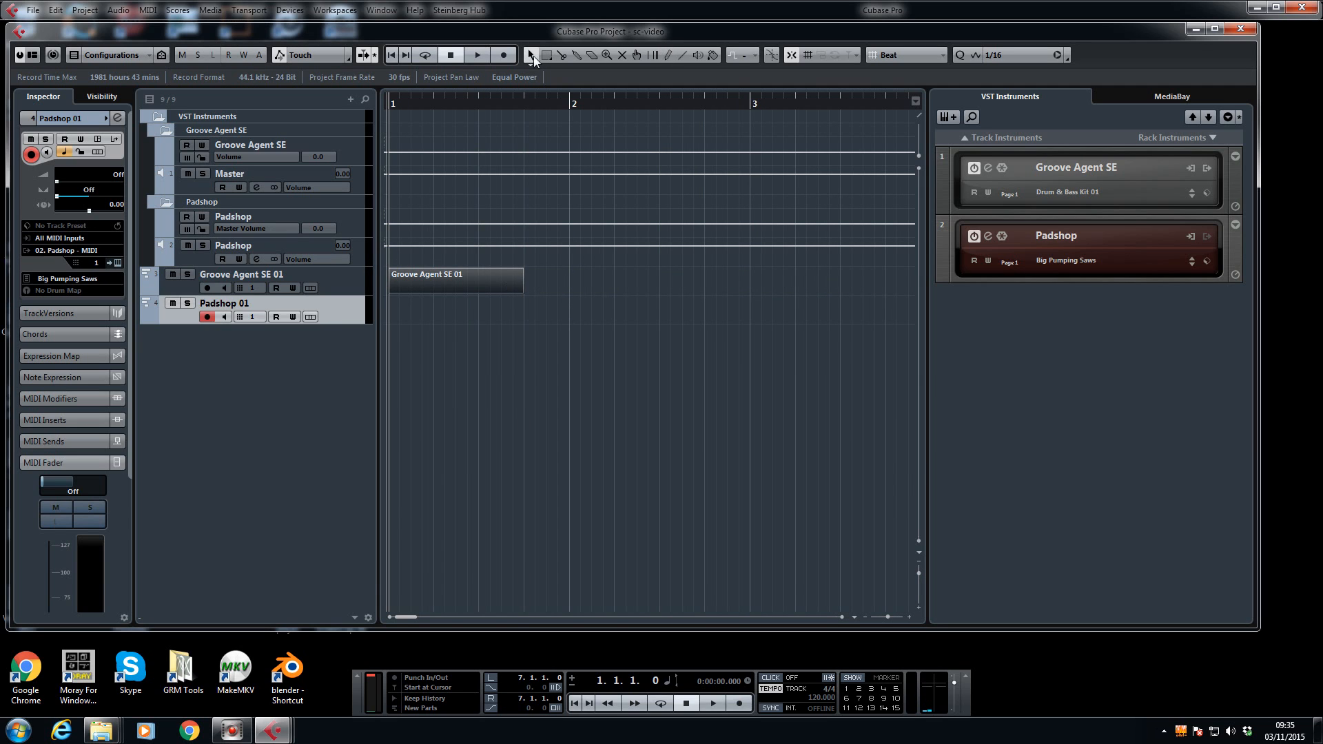
{"action": "left_click_drag", "start_coordinate": [524, 284], "coordinate": [753, 290]}
- Draw a matching MIDI part on the Padshop 01 track from bar 1 to bar 3
{"action": "left_click", "coordinate": [667, 54]}
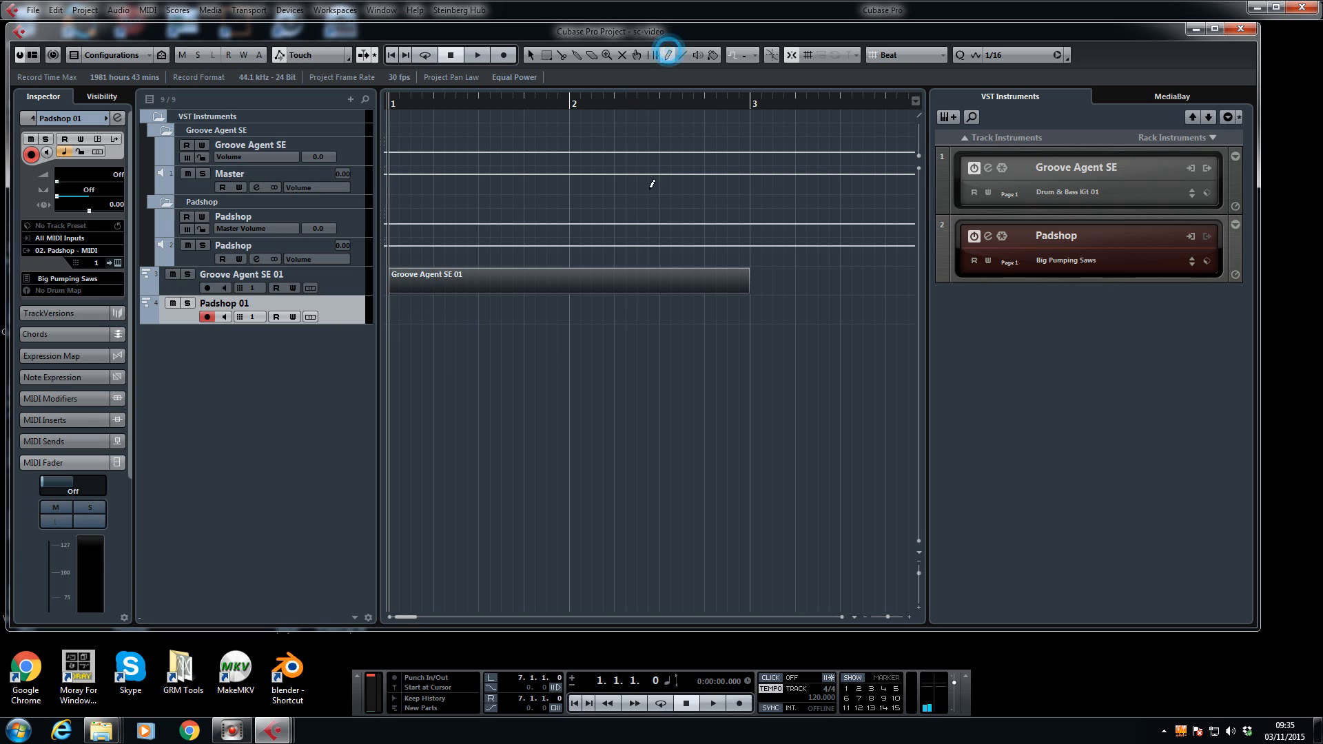
{"action": "left_click_drag", "start_coordinate": [396, 302], "coordinate": [751, 301]}
{"action": "left_click", "coordinate": [531, 54]}
- Select the Groove Agent SE 01 track, audition the Kick 1 pad in its instrument window and close that window
{"action": "left_click", "coordinate": [518, 276]}
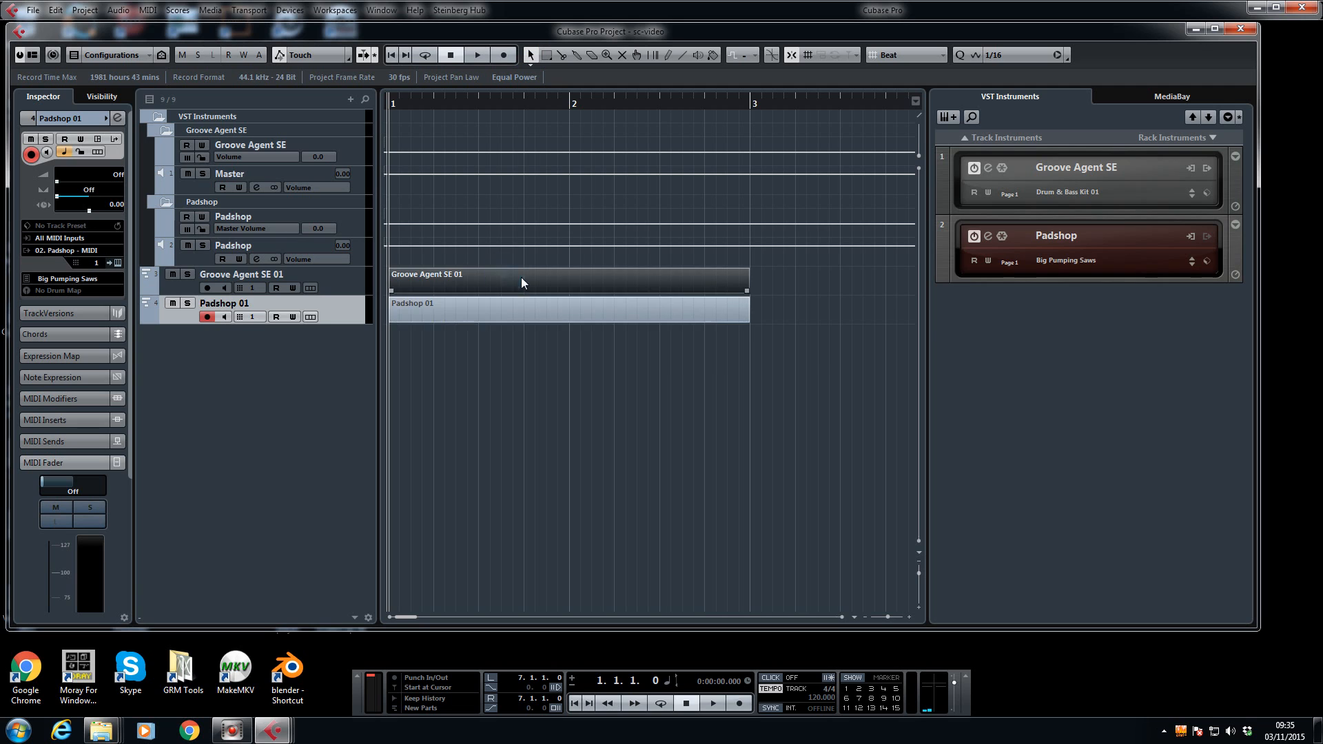
{"action": "left_click", "coordinate": [345, 284]}
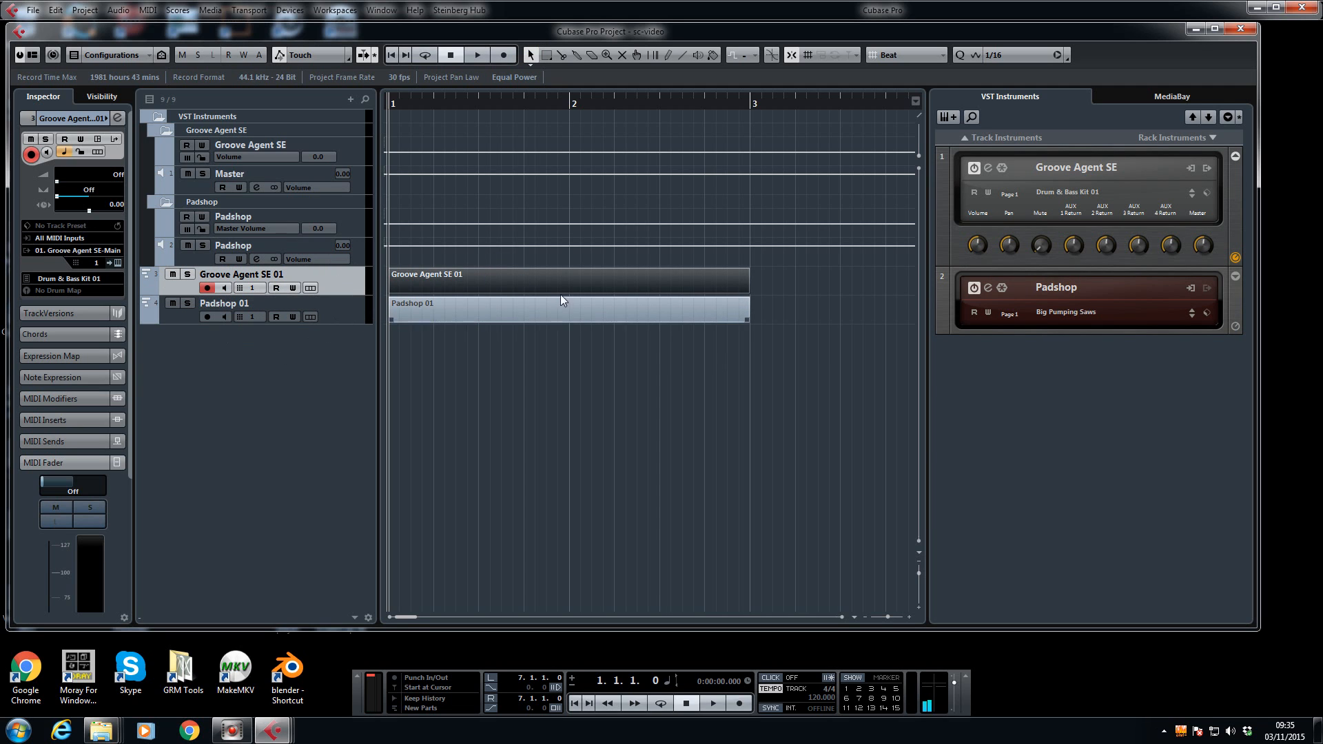
{"action": "left_click", "coordinate": [990, 168]}
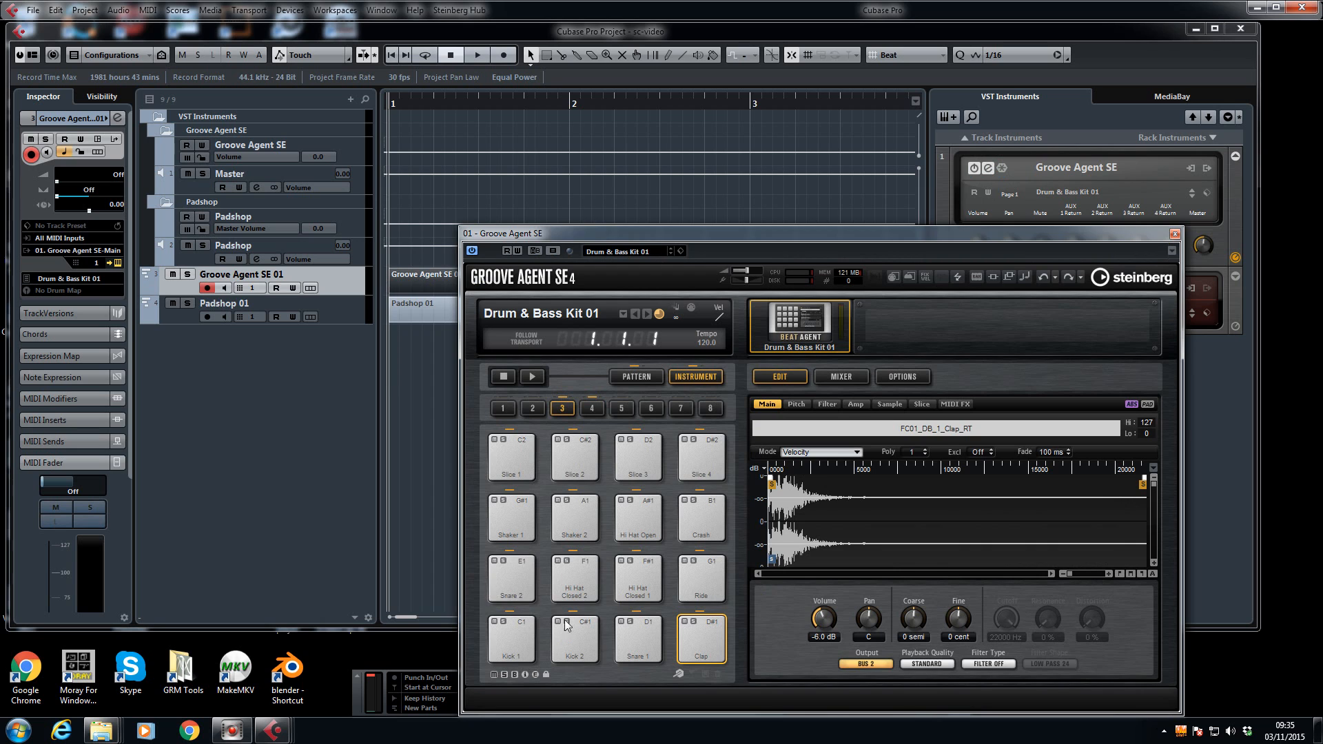
{"action": "left_click", "coordinate": [517, 643]}
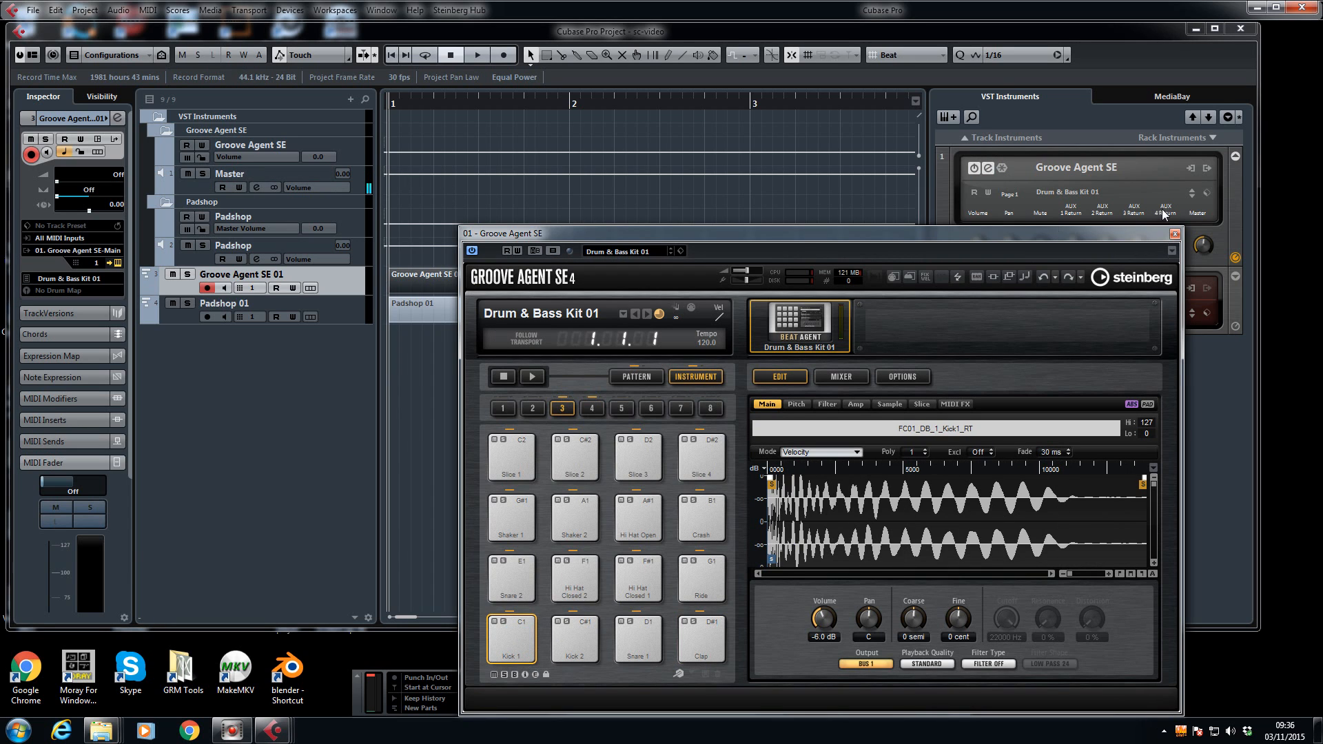
{"action": "left_click", "coordinate": [1173, 236]}
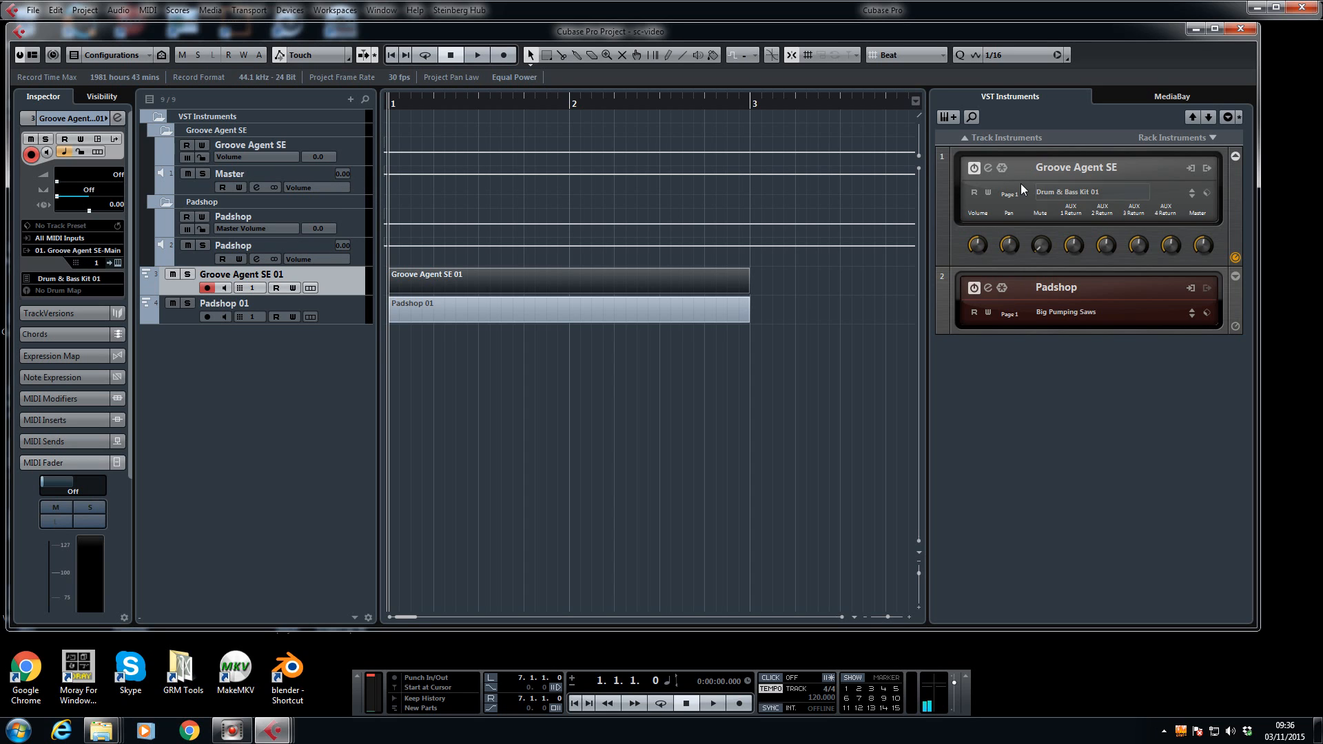
- Activate the additional Out 2 [Stereo] output for Groove Agent SE
{"action": "left_click", "coordinate": [1207, 169]}
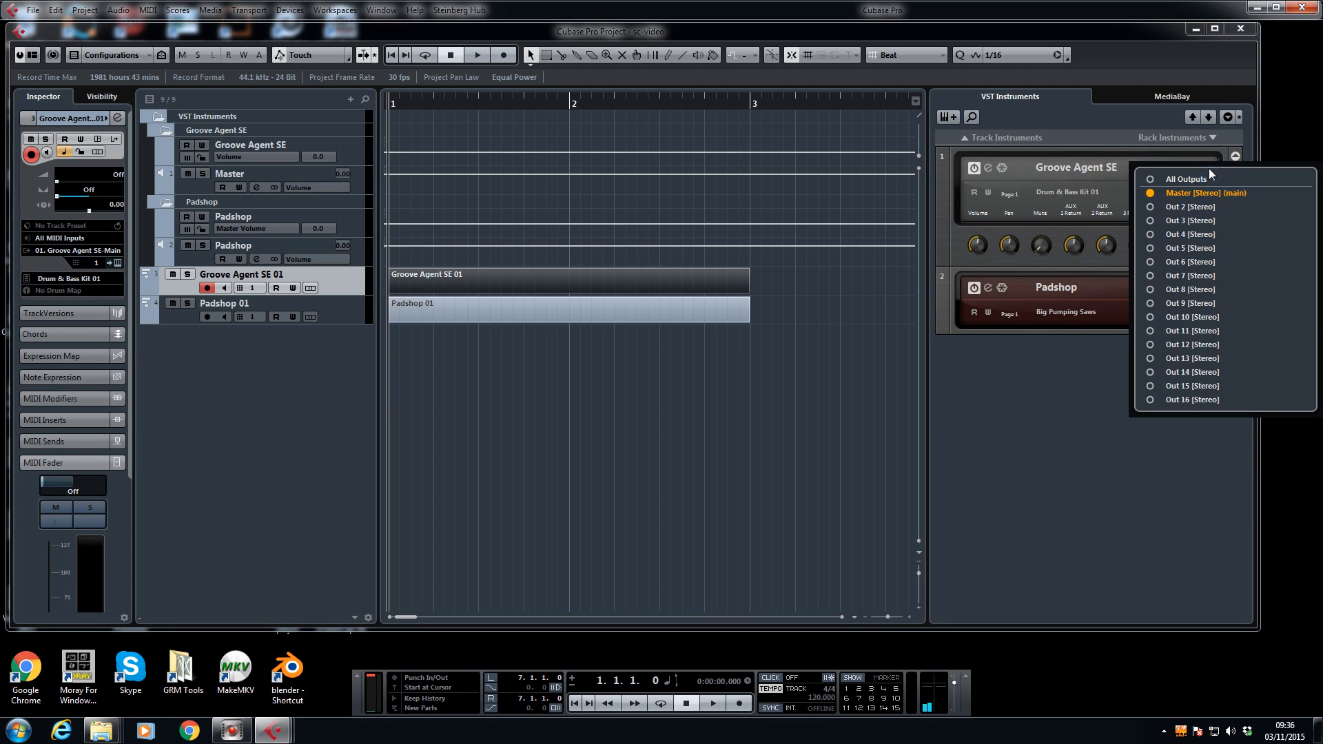
{"action": "left_click", "coordinate": [1152, 207]}
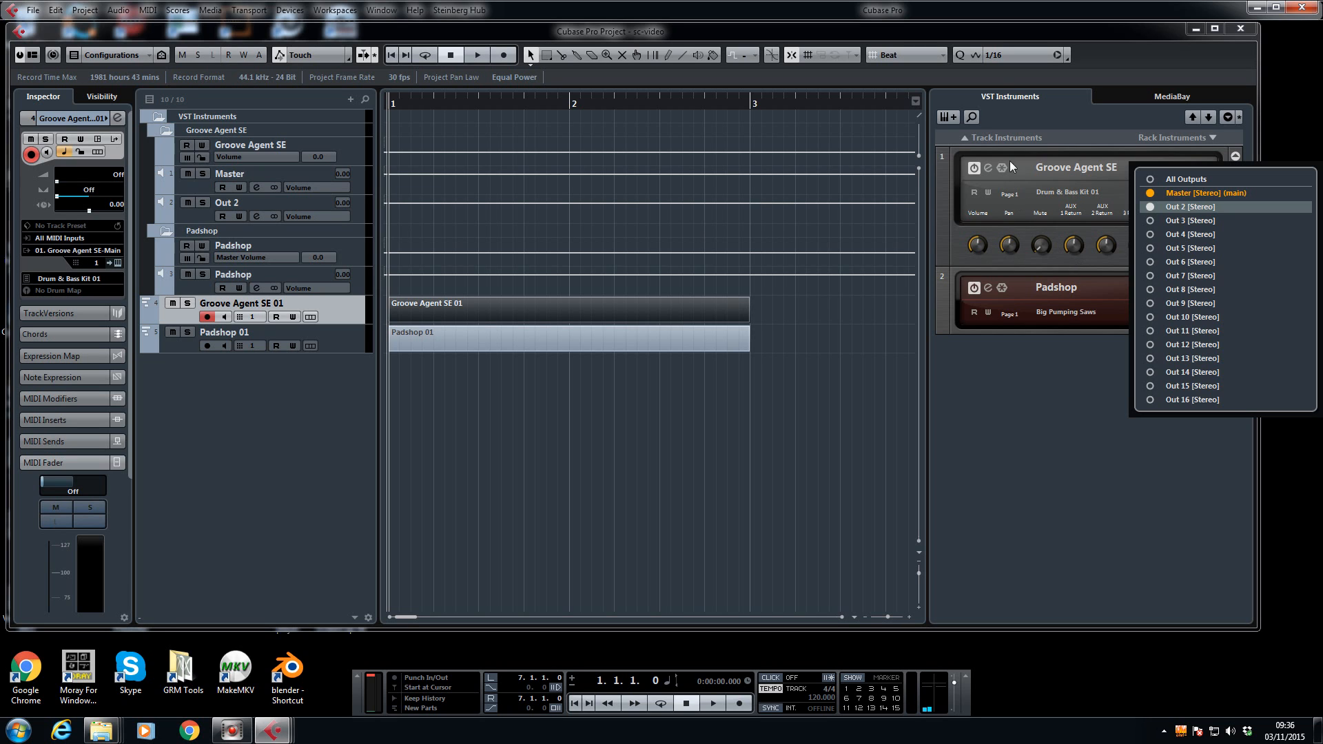
{"action": "left_click", "coordinate": [988, 171]}
- Route Groove Agent SE's Kick 1 pad to Out 2 and close the instrument window
{"action": "left_click", "coordinate": [988, 170]}
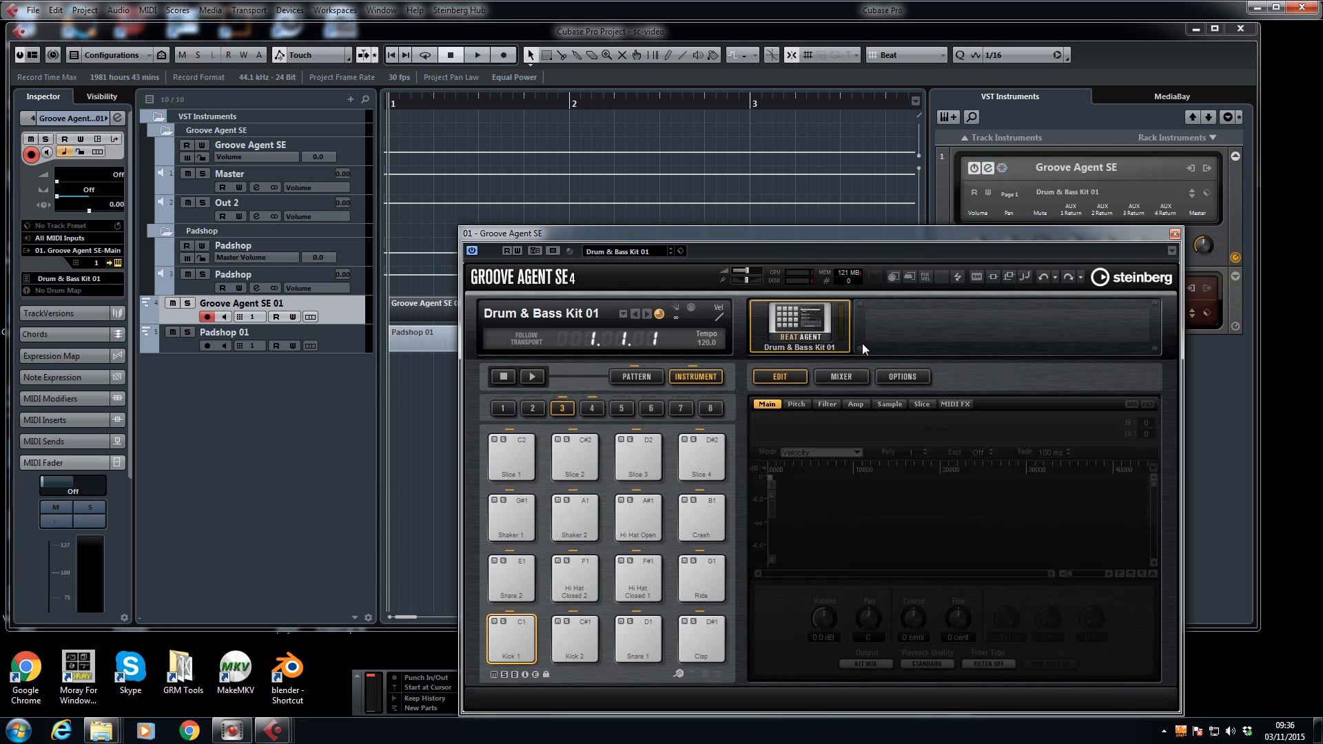
{"action": "left_click", "coordinate": [512, 642]}
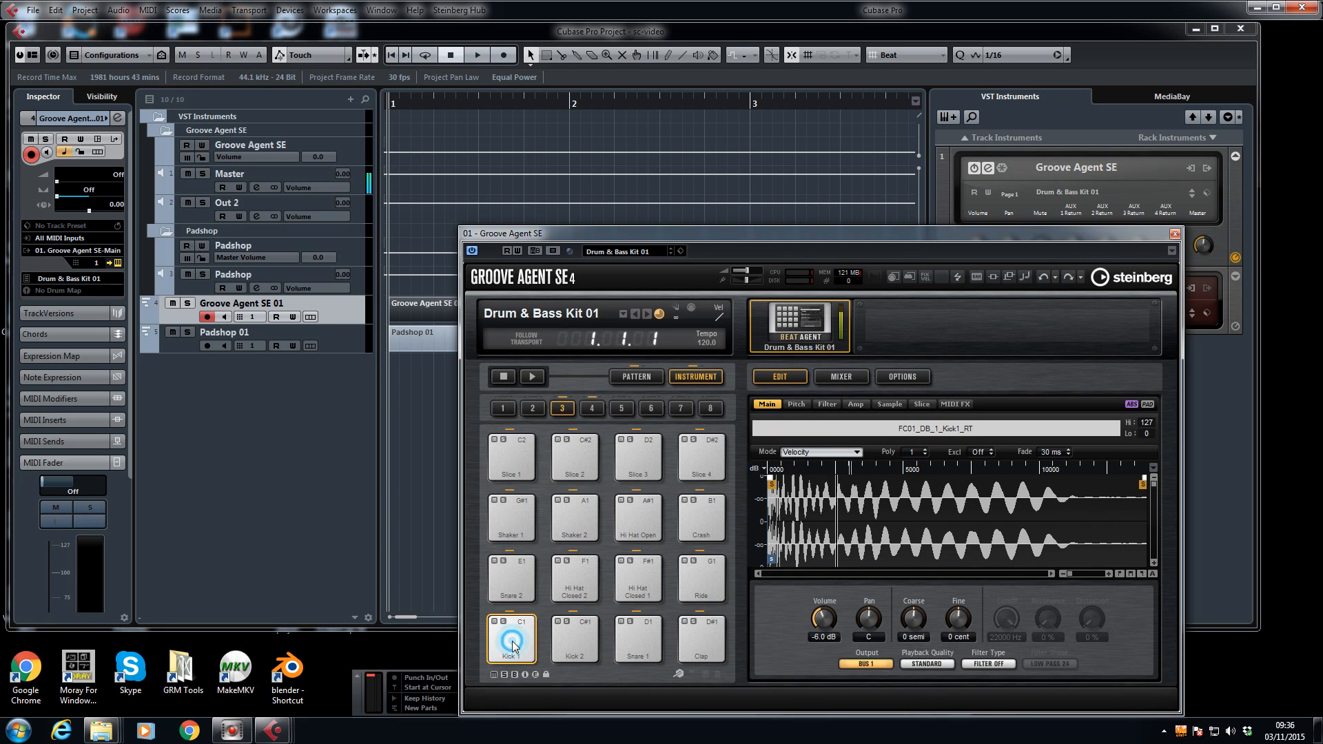
{"action": "left_click", "coordinate": [866, 664]}
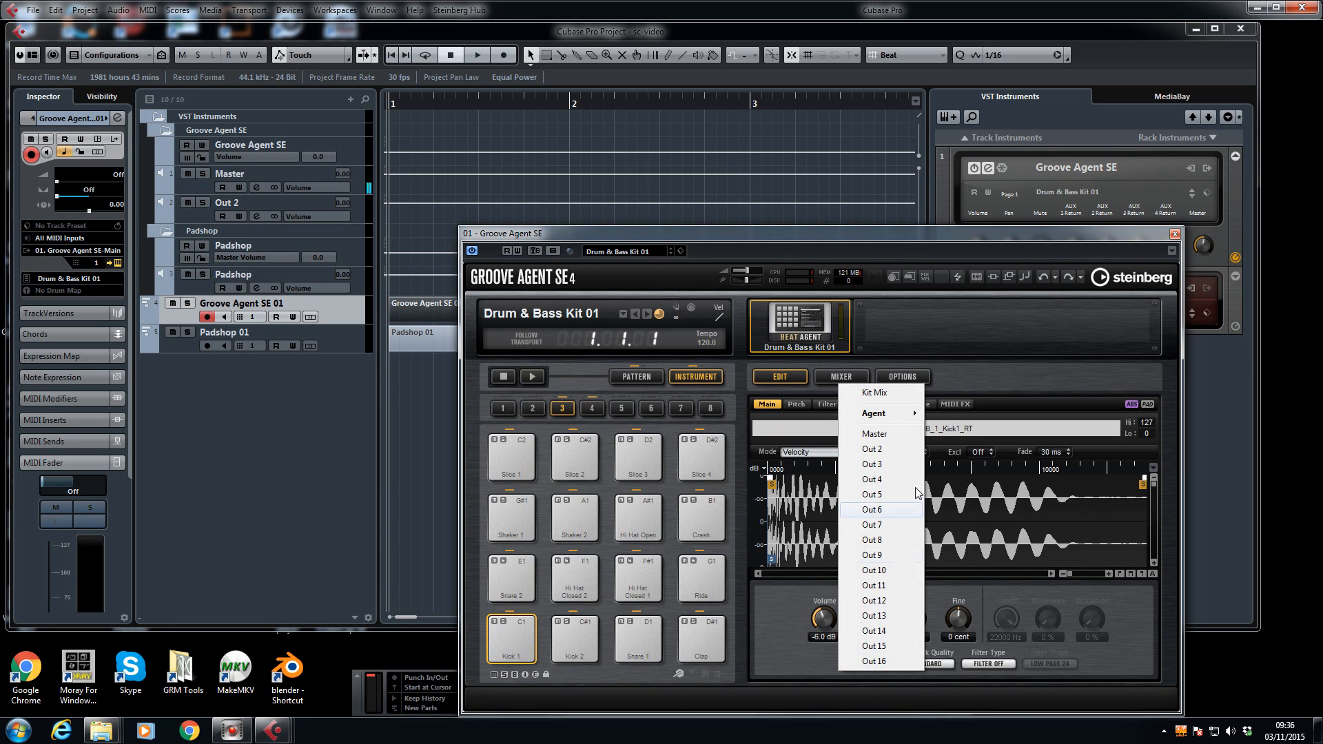
{"action": "left_click", "coordinate": [872, 448]}
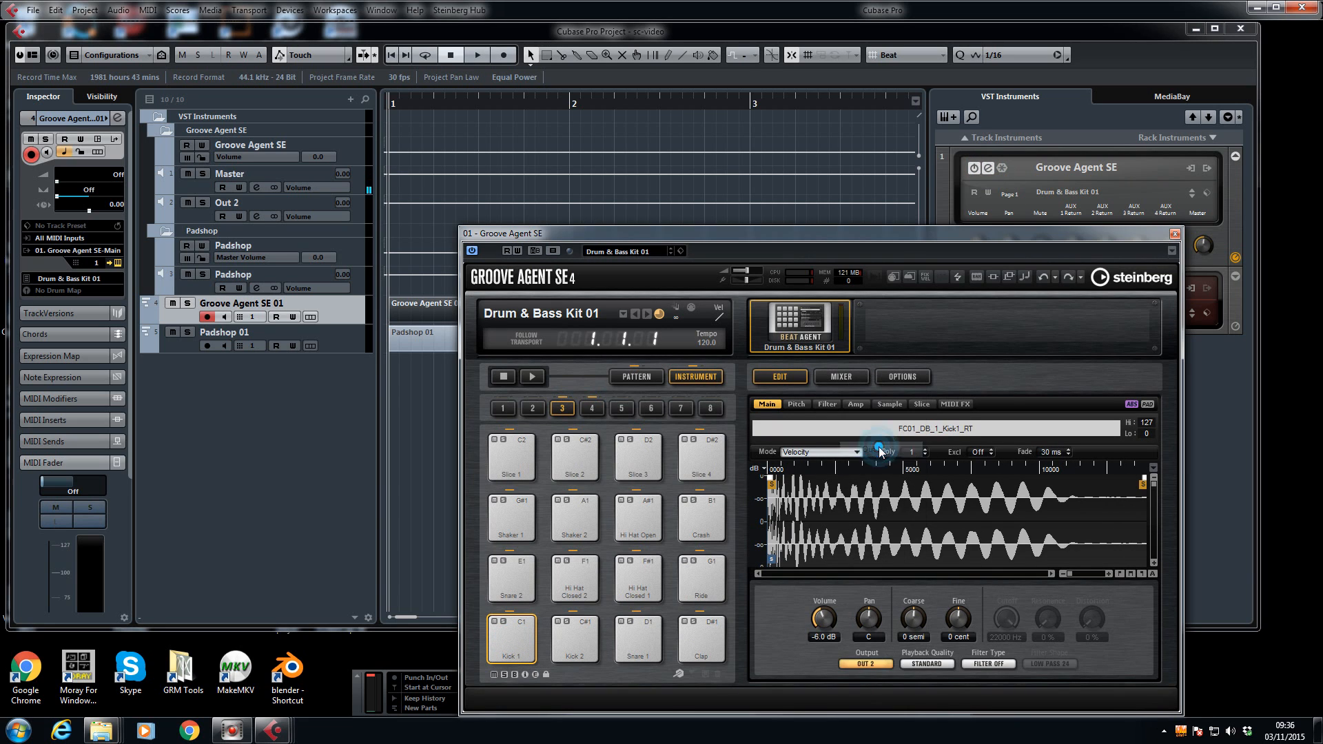
{"action": "left_click", "coordinate": [1176, 233]}
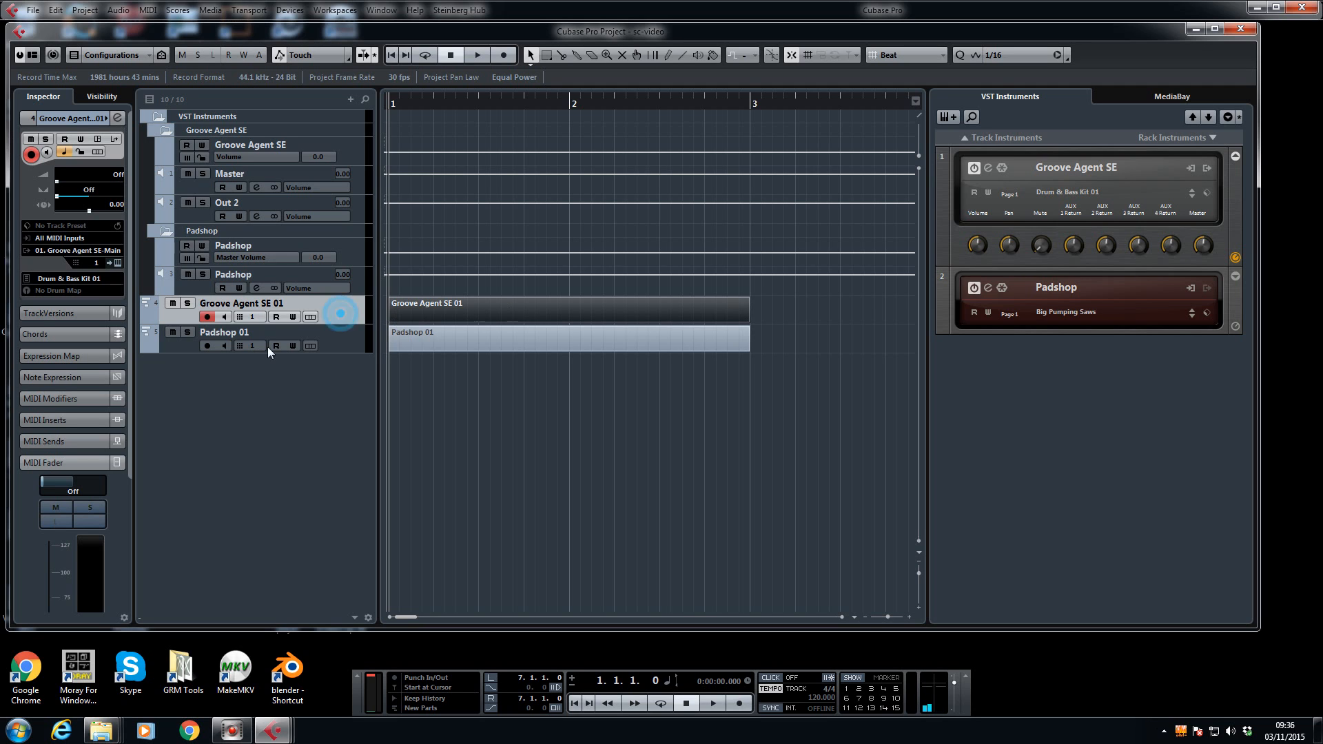
- Assign the GM Map drum map to the Groove Agent SE 01 track and open its part in the Drum Editor
{"action": "left_click", "coordinate": [57, 293]}
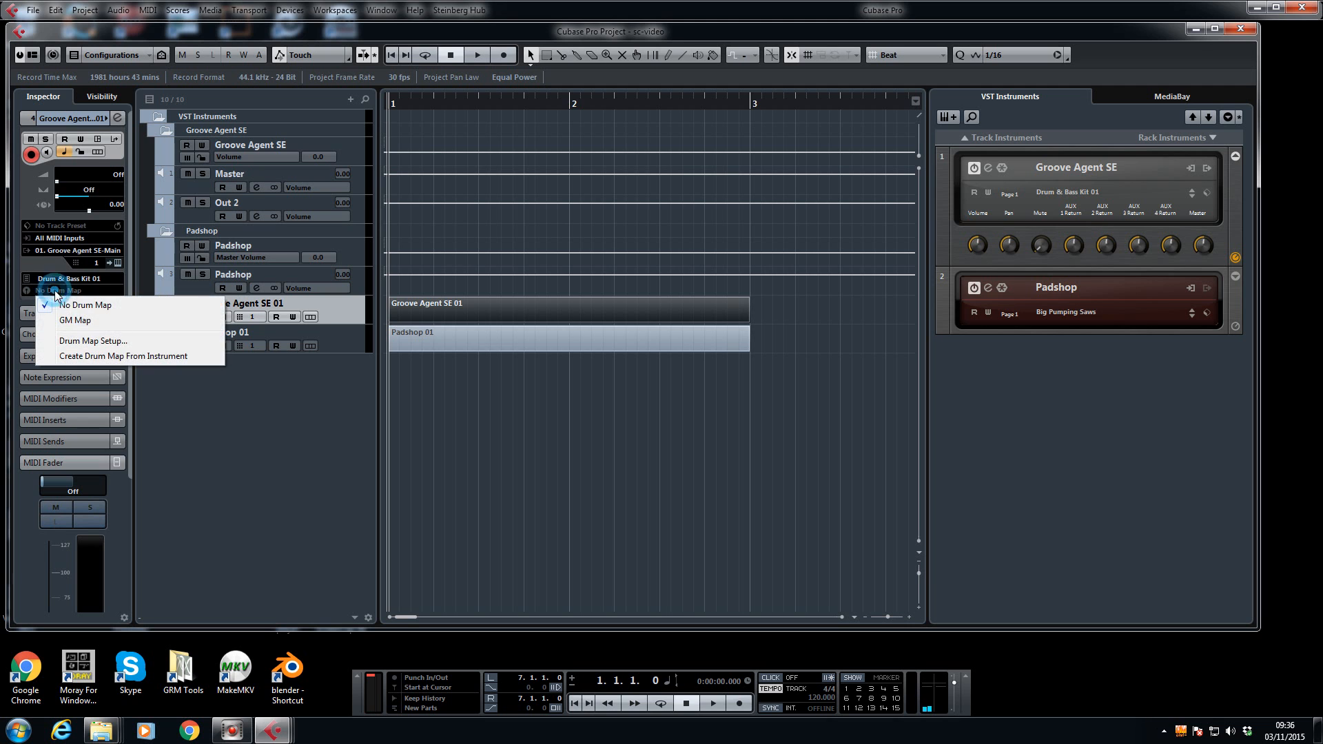
{"action": "left_click", "coordinate": [76, 319]}
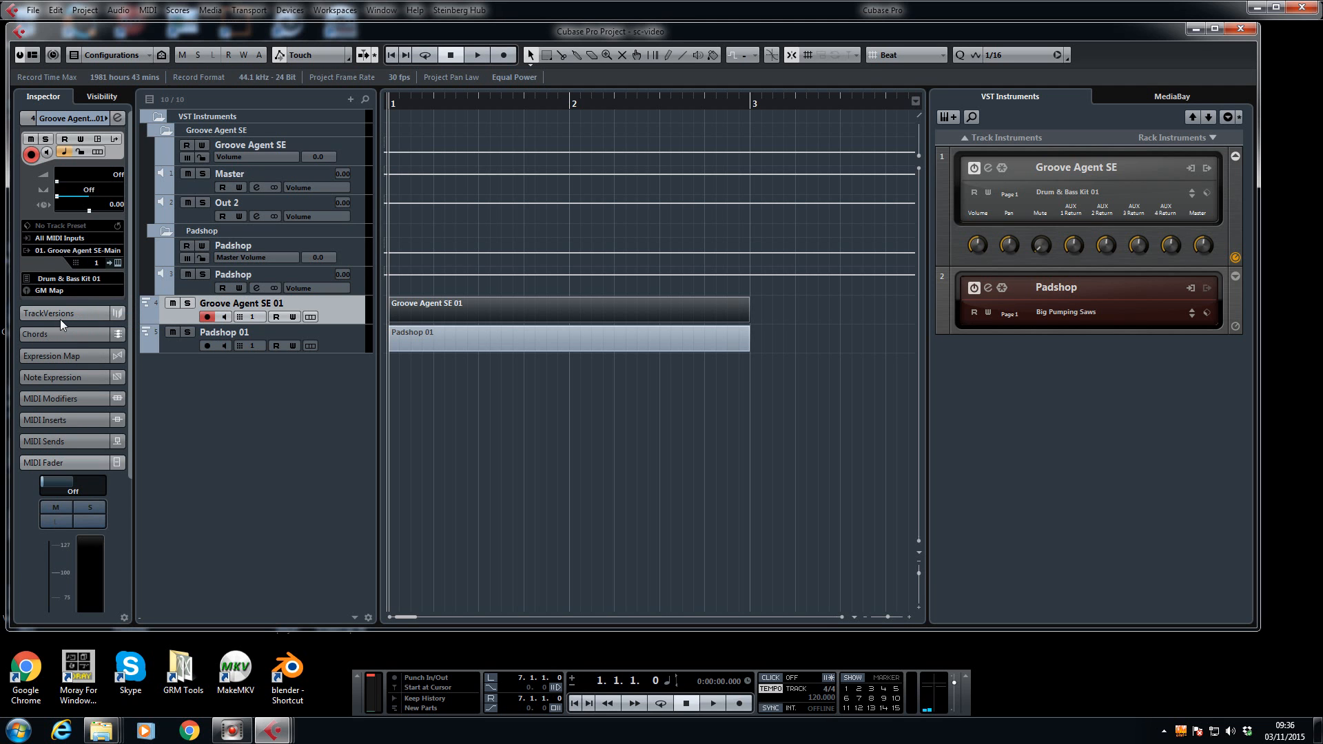
{"action": "double_click", "coordinate": [470, 304]}
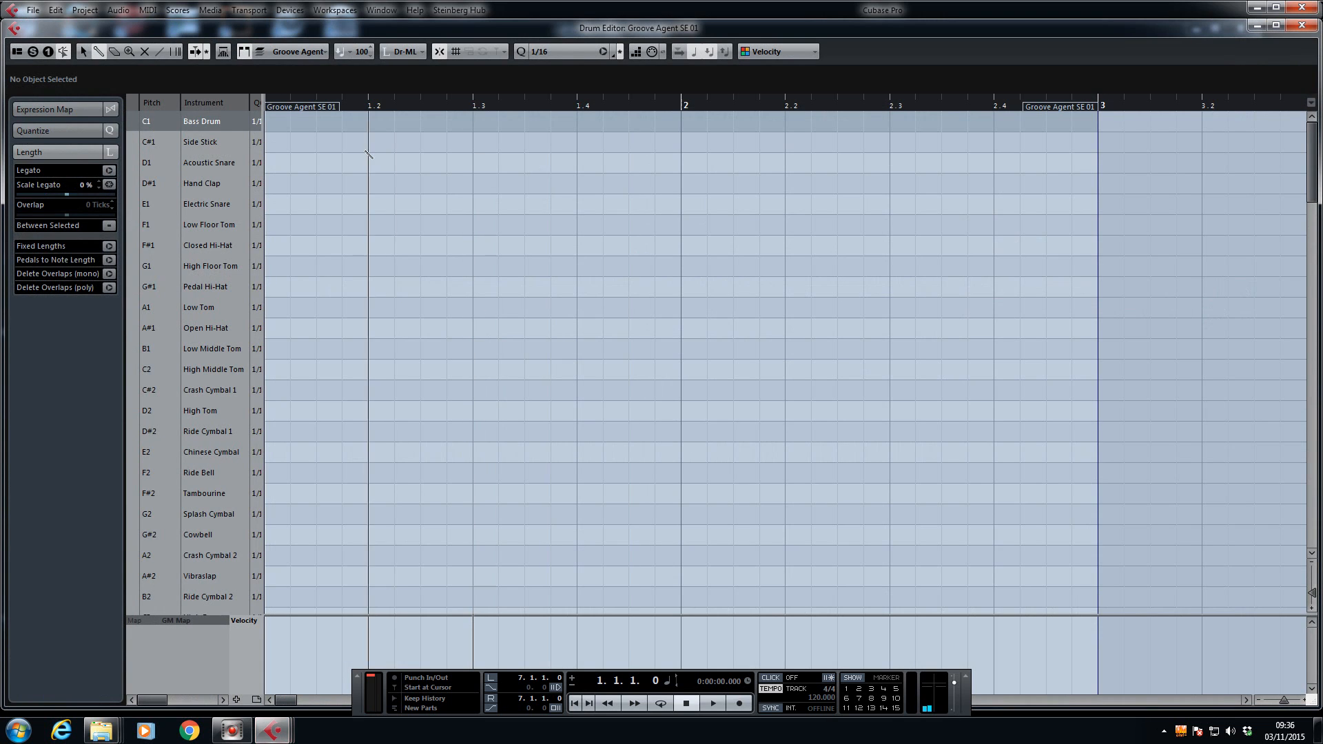
- Enter Bass Drum (C1) notes on every beat of bars 1 and 2 and close the Drum Editor
{"action": "left_click", "coordinate": [270, 122]}
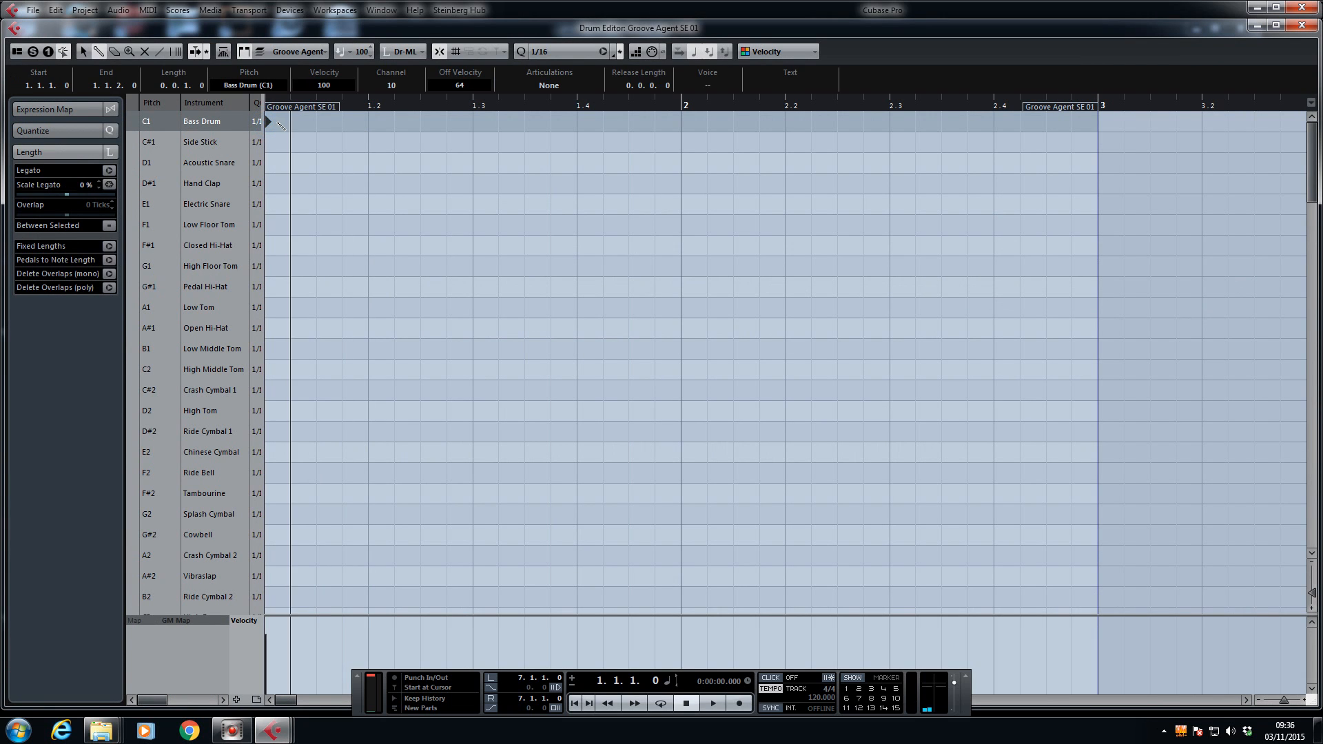
{"action": "left_click", "coordinate": [369, 122]}
{"action": "left_click", "coordinate": [473, 122]}
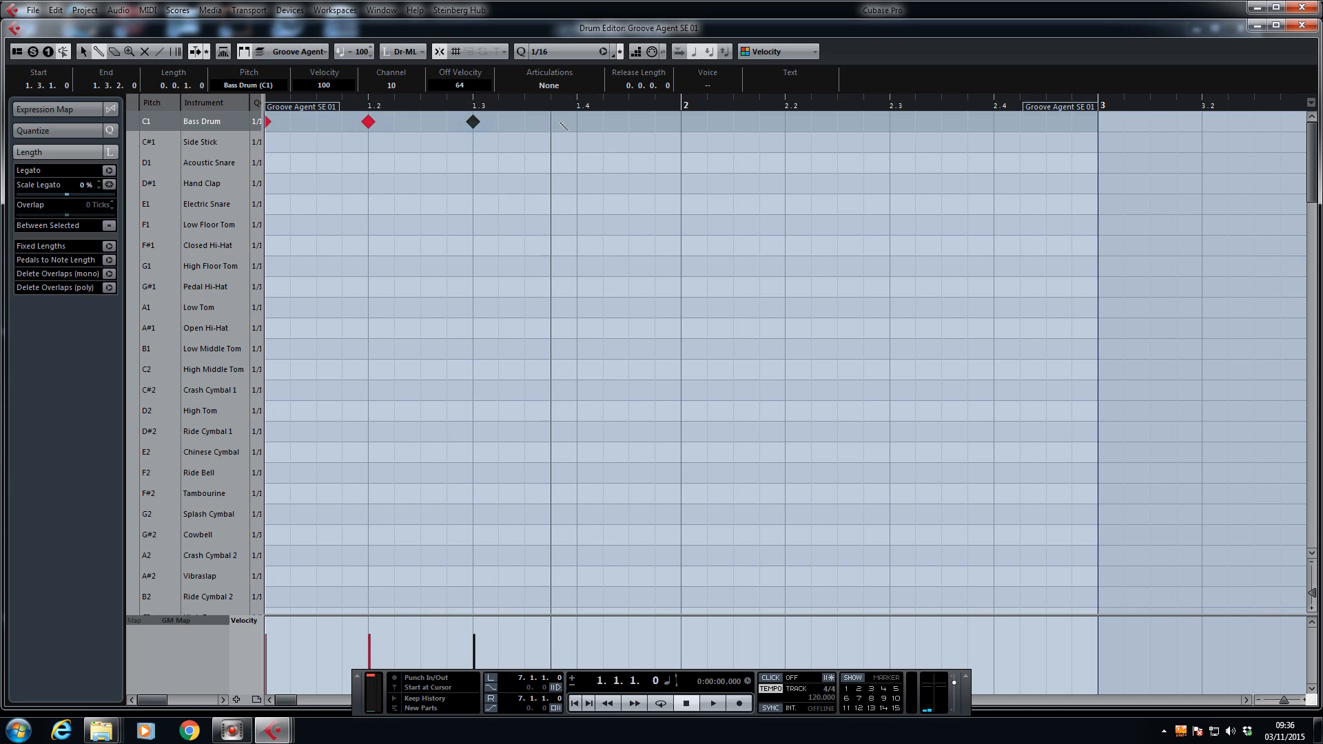
{"action": "left_click", "coordinate": [577, 122]}
{"action": "left_click", "coordinate": [681, 122]}
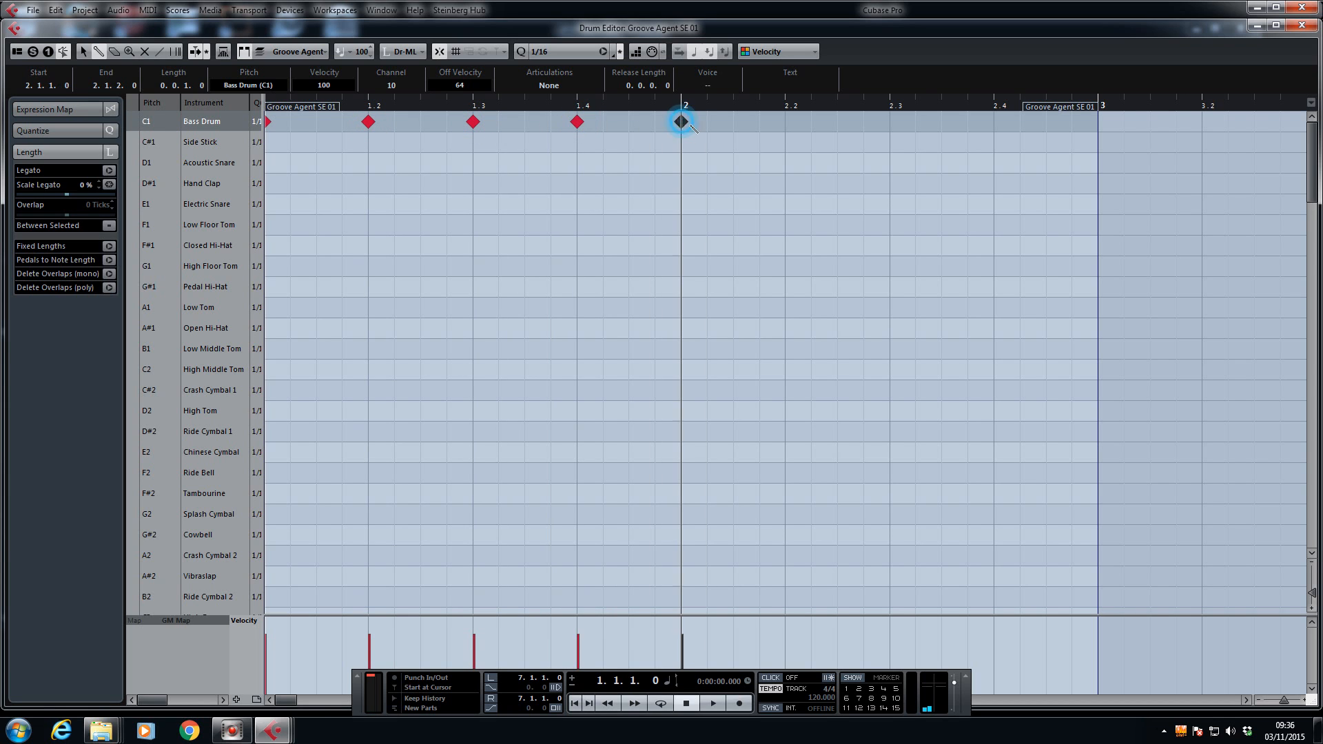
{"action": "left_click", "coordinate": [785, 122]}
{"action": "left_click", "coordinate": [890, 122]}
{"action": "left_click", "coordinate": [994, 122]}
{"action": "left_click", "coordinate": [1302, 25]}
- Switch the Groove Agent SE 01 track from record enable to monitoring and play back the kick pattern
{"action": "left_click", "coordinate": [207, 317]}
{"action": "left_click", "coordinate": [224, 317]}
{"action": "key", "text": "space"}
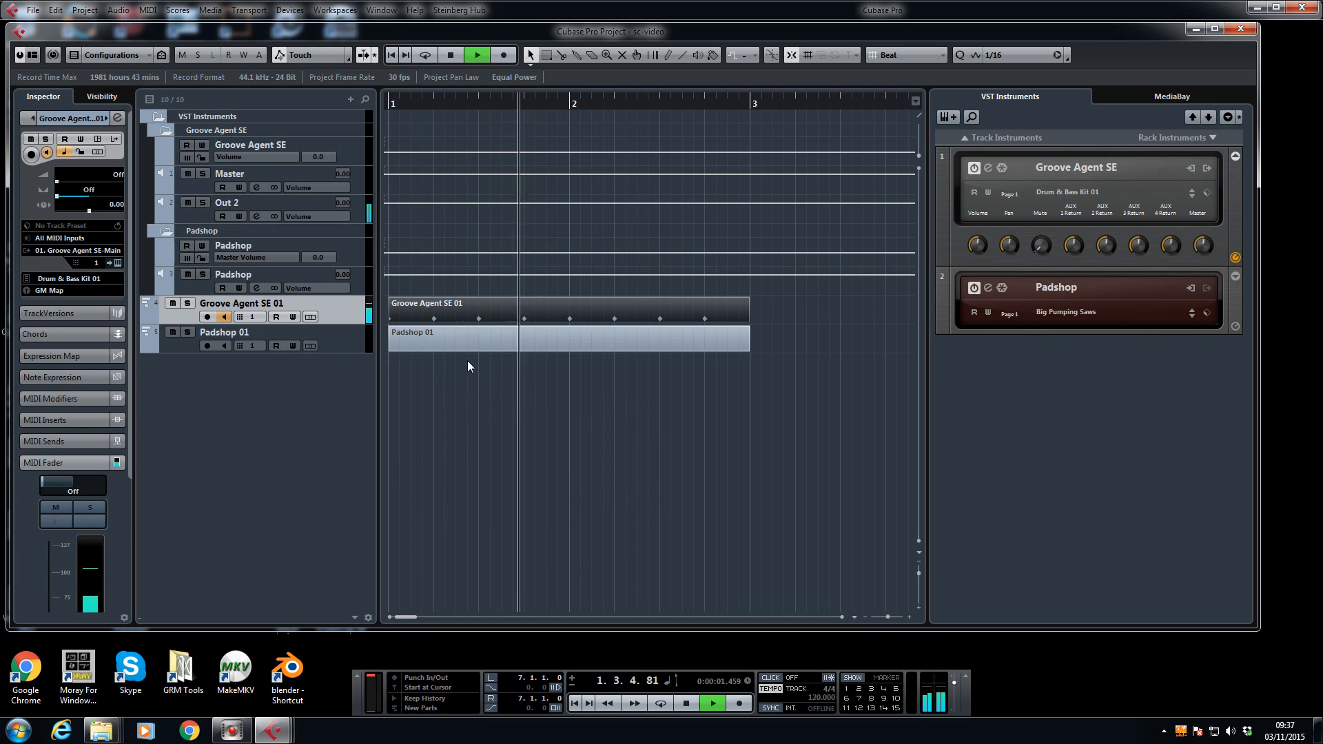
{"action": "key", "text": "space"}
- Enable monitoring on Padshop 01 and draw two-bar C2 and C1 notes in its part from bar 1 to bar 3
{"action": "left_click", "coordinate": [224, 346]}
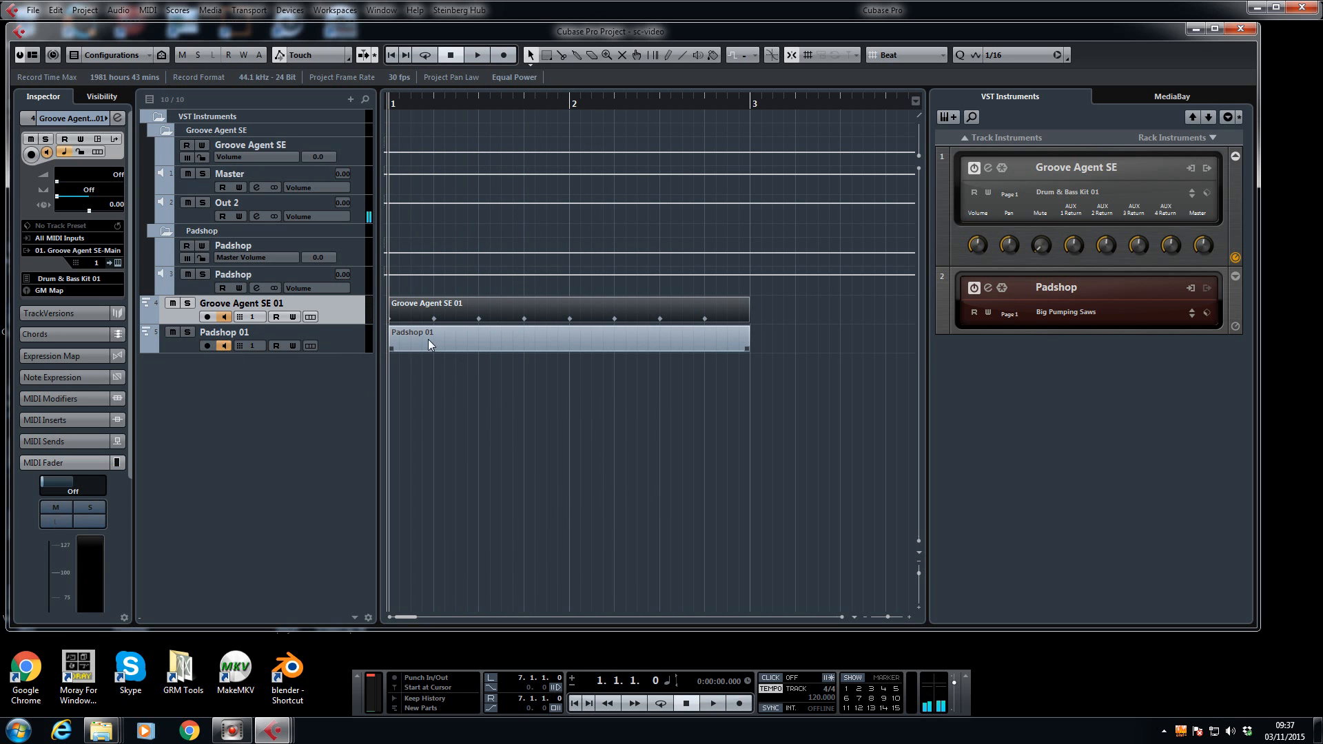
{"action": "double_click", "coordinate": [445, 343]}
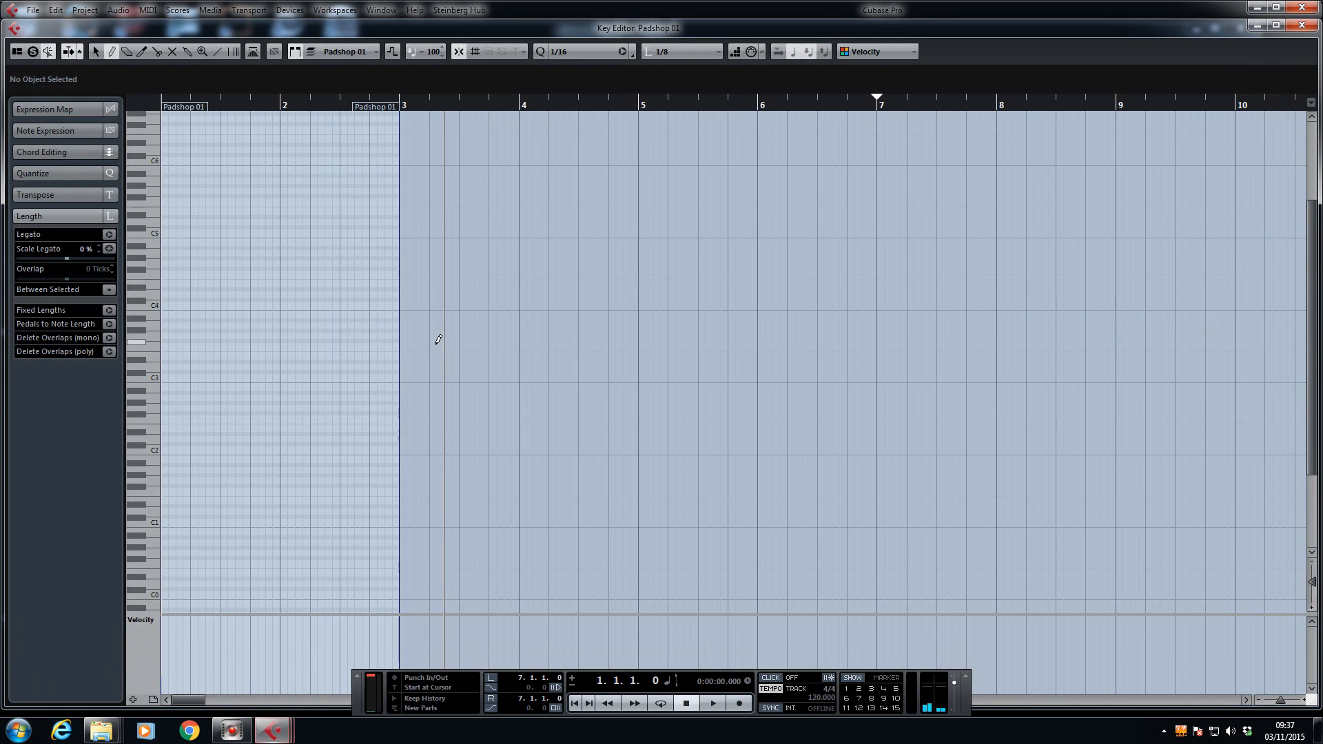
{"action": "left_click_drag", "start_coordinate": [164, 443], "coordinate": [399, 439]}
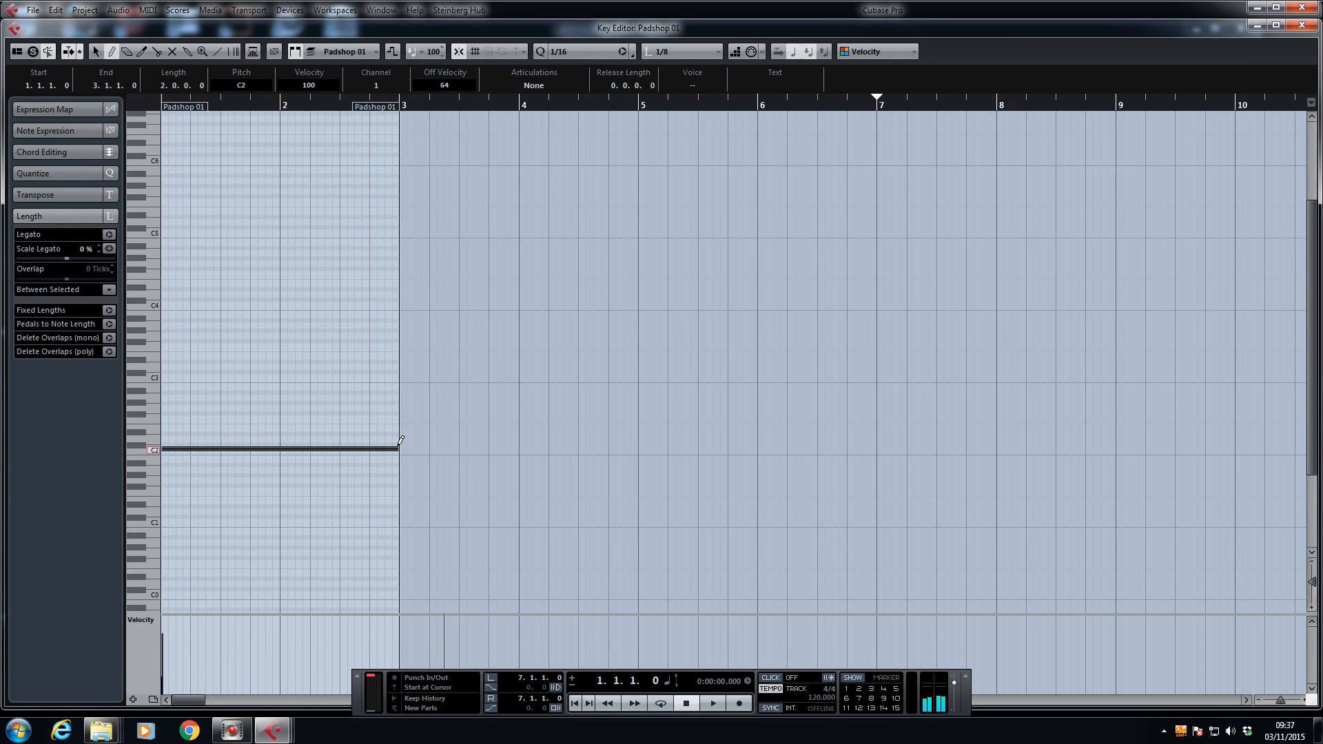
{"action": "left_click_drag", "start_coordinate": [163, 521], "coordinate": [399, 522]}
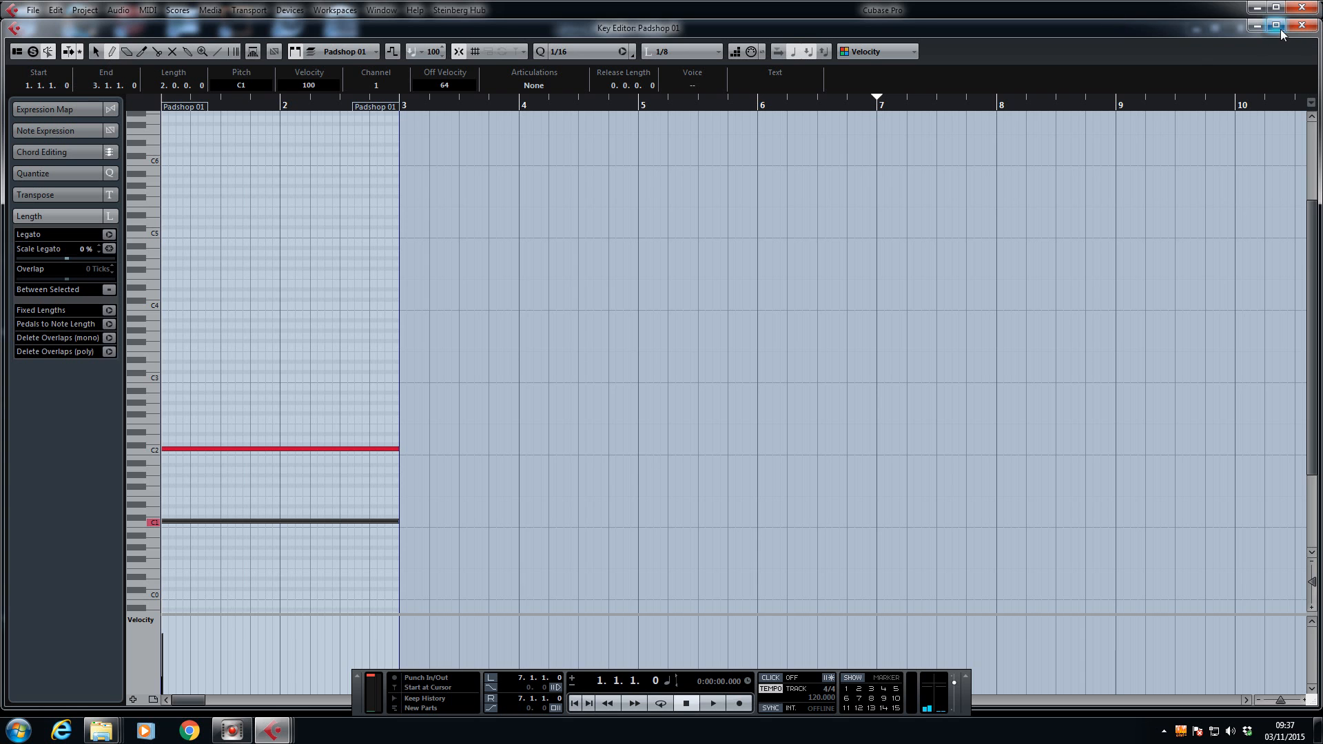
{"action": "left_click", "coordinate": [1302, 25]}
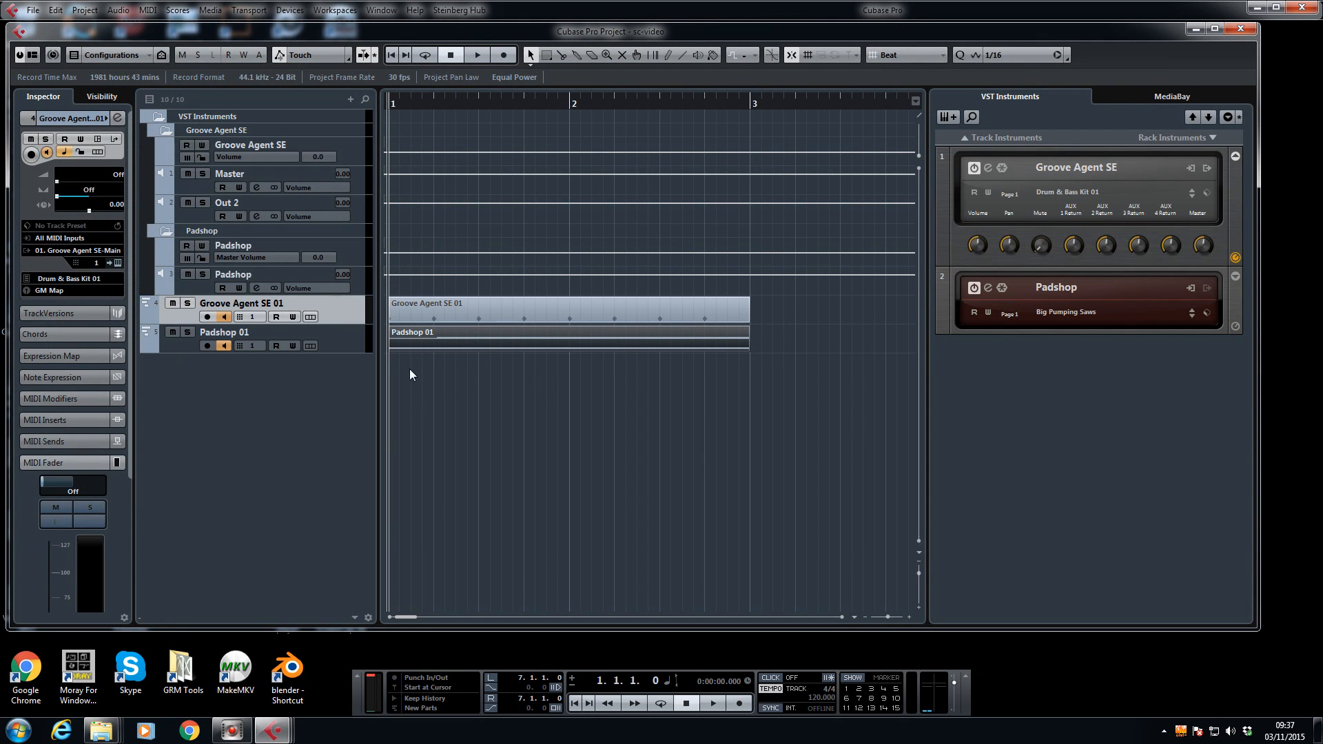
- Play back the kick pattern and the pad together
{"action": "key", "text": "space"}
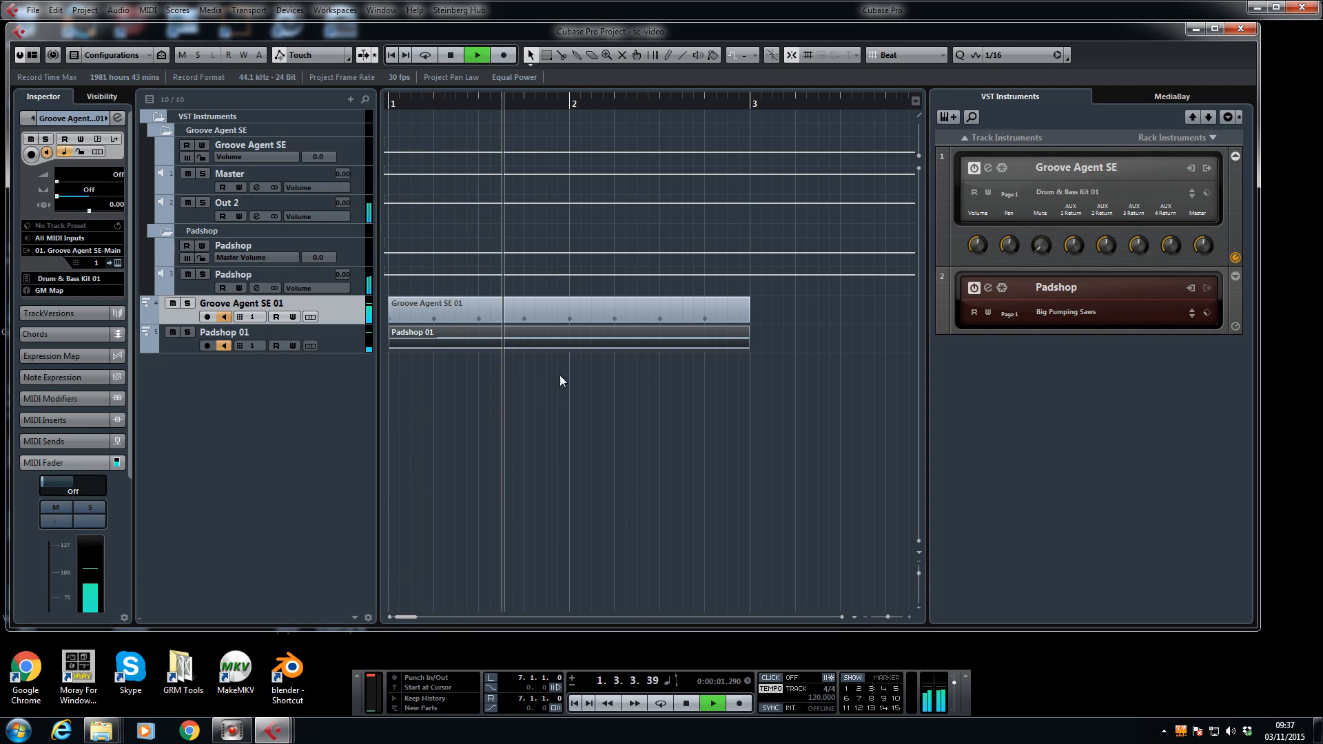
{"action": "key", "text": "space"}
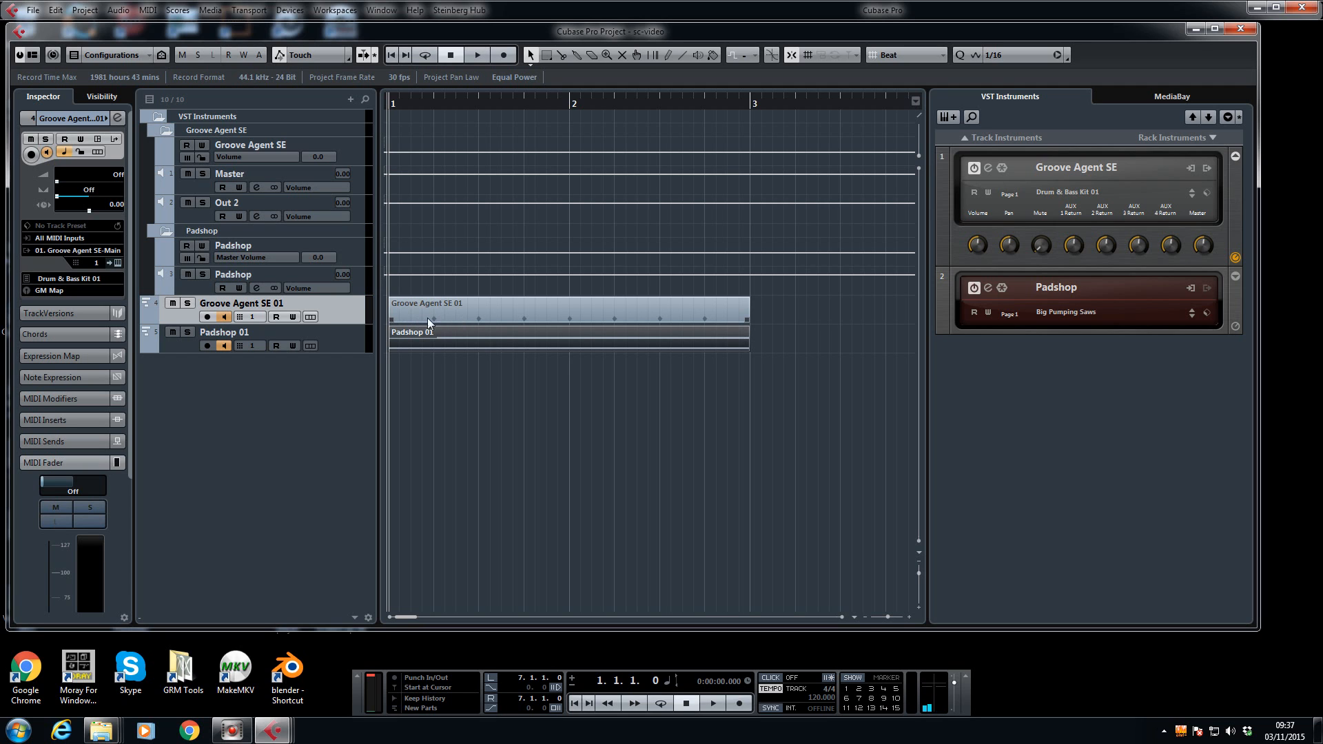
{"action": "key", "text": "space"}
{"action": "key", "text": "space"}
- Open the MixConsole over the project and play back the parts to examine the channel levels
{"action": "left_click", "coordinate": [299, 11]}
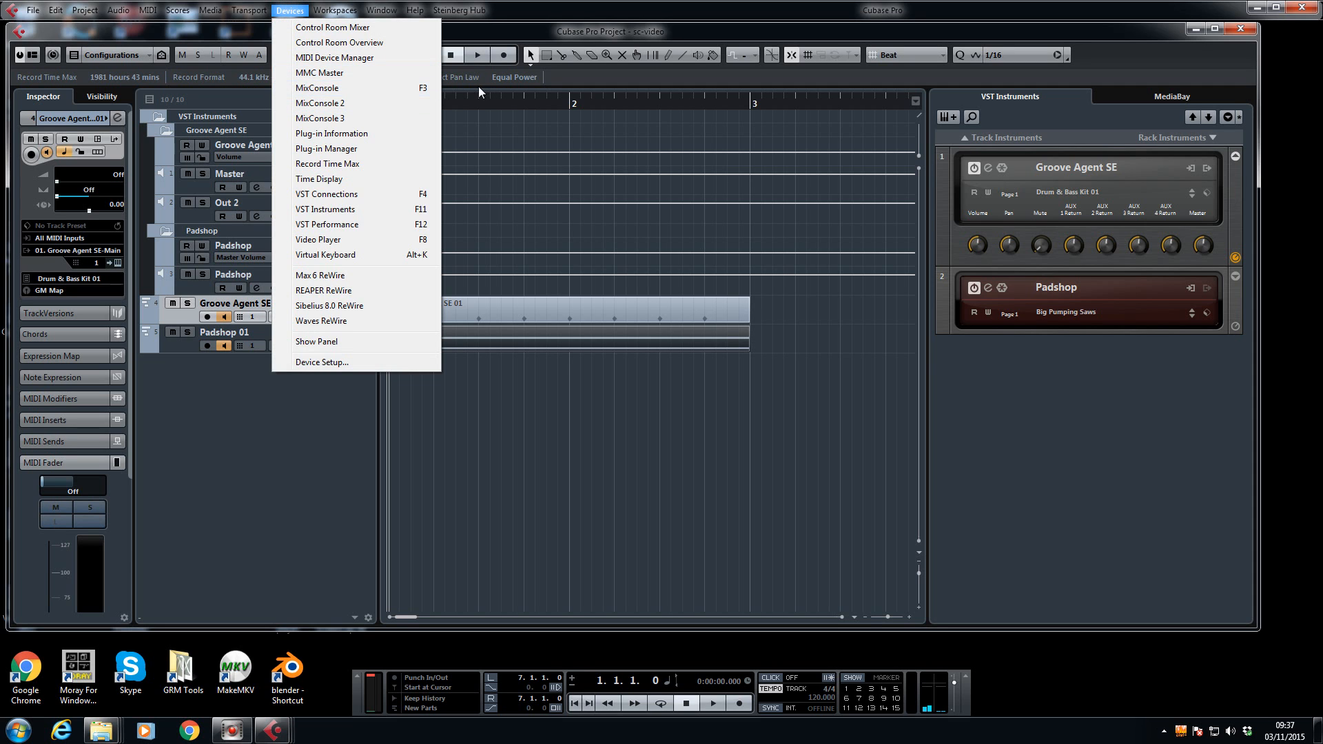
{"action": "left_click", "coordinate": [424, 89]}
{"action": "left_click_drag", "start_coordinate": [673, 83], "coordinate": [618, 68]}
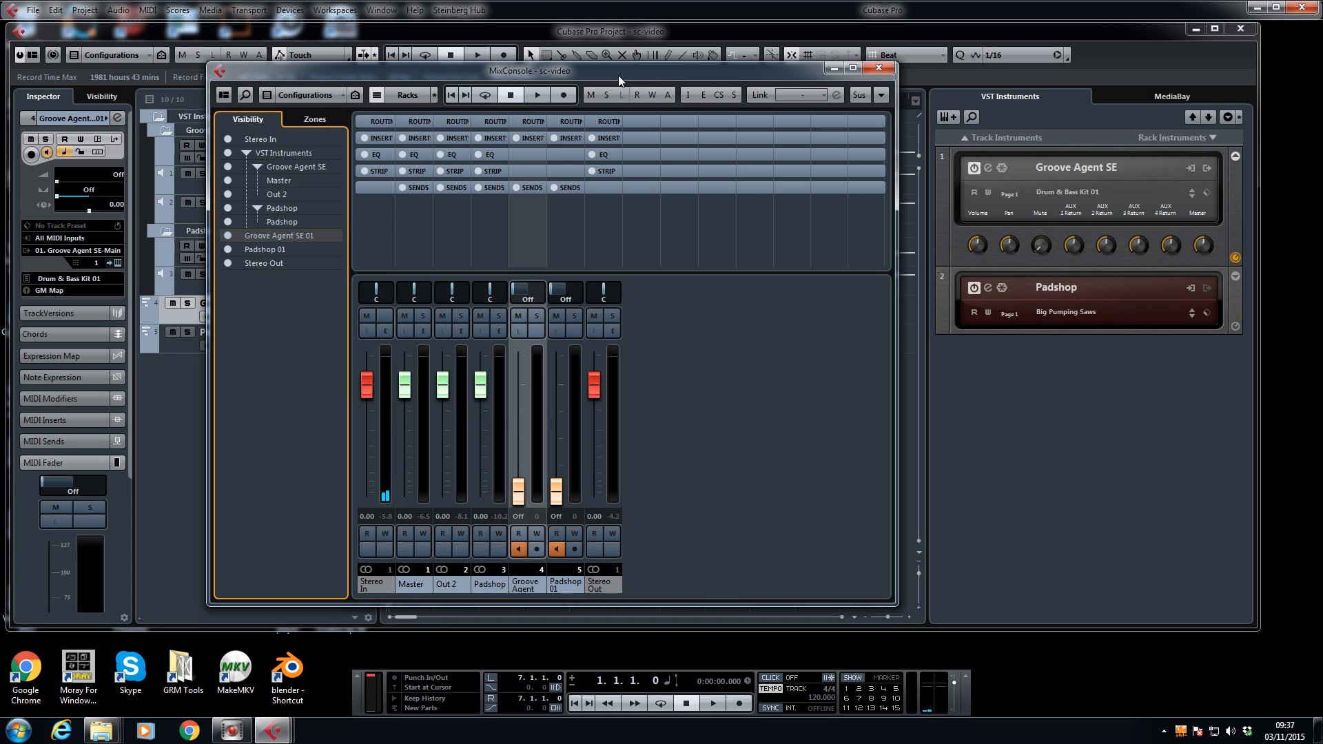
{"action": "key", "text": "space"}
{"action": "key", "text": "space"}
{"action": "mouse_move", "coordinate": [482, 584]}
- Switch the MixConsole's Channel Racks display off and on again
{"action": "left_click", "coordinate": [222, 95]}
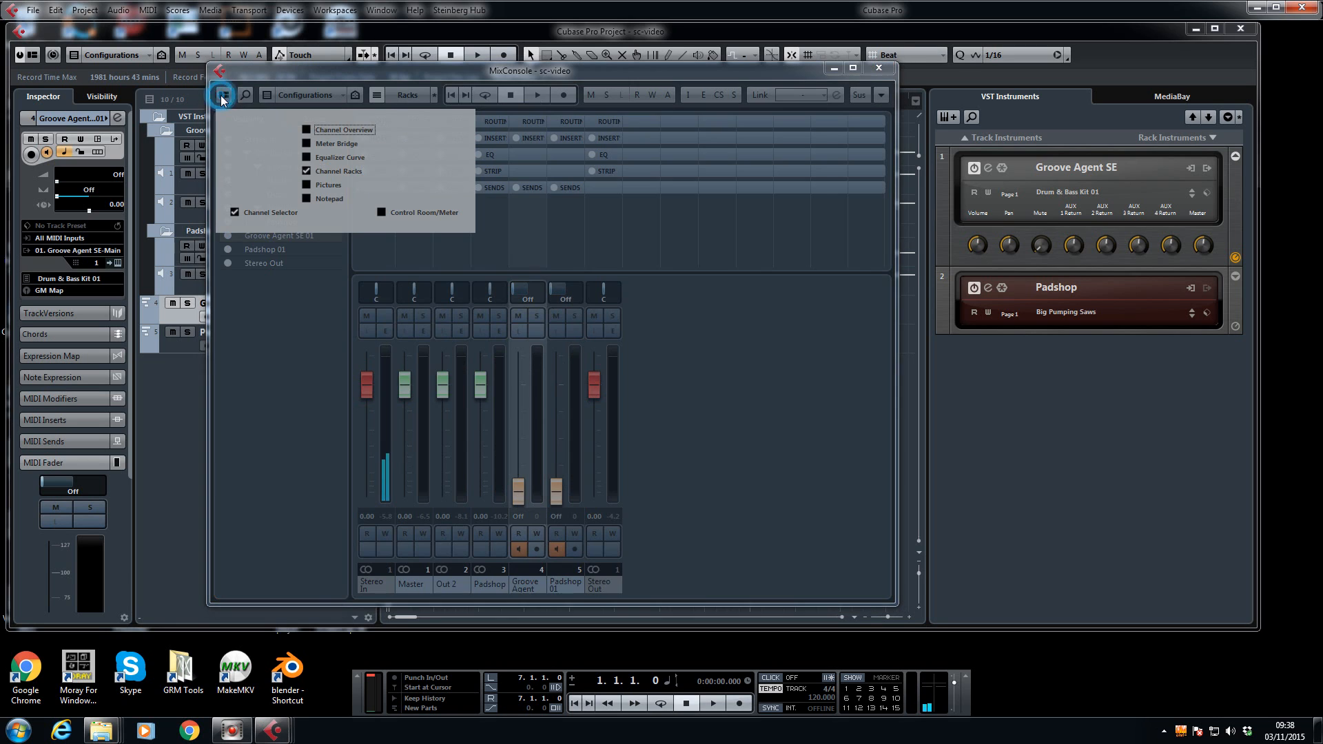
{"action": "left_click", "coordinate": [307, 170]}
{"action": "left_click", "coordinate": [306, 170]}
{"action": "left_click", "coordinate": [244, 93]}
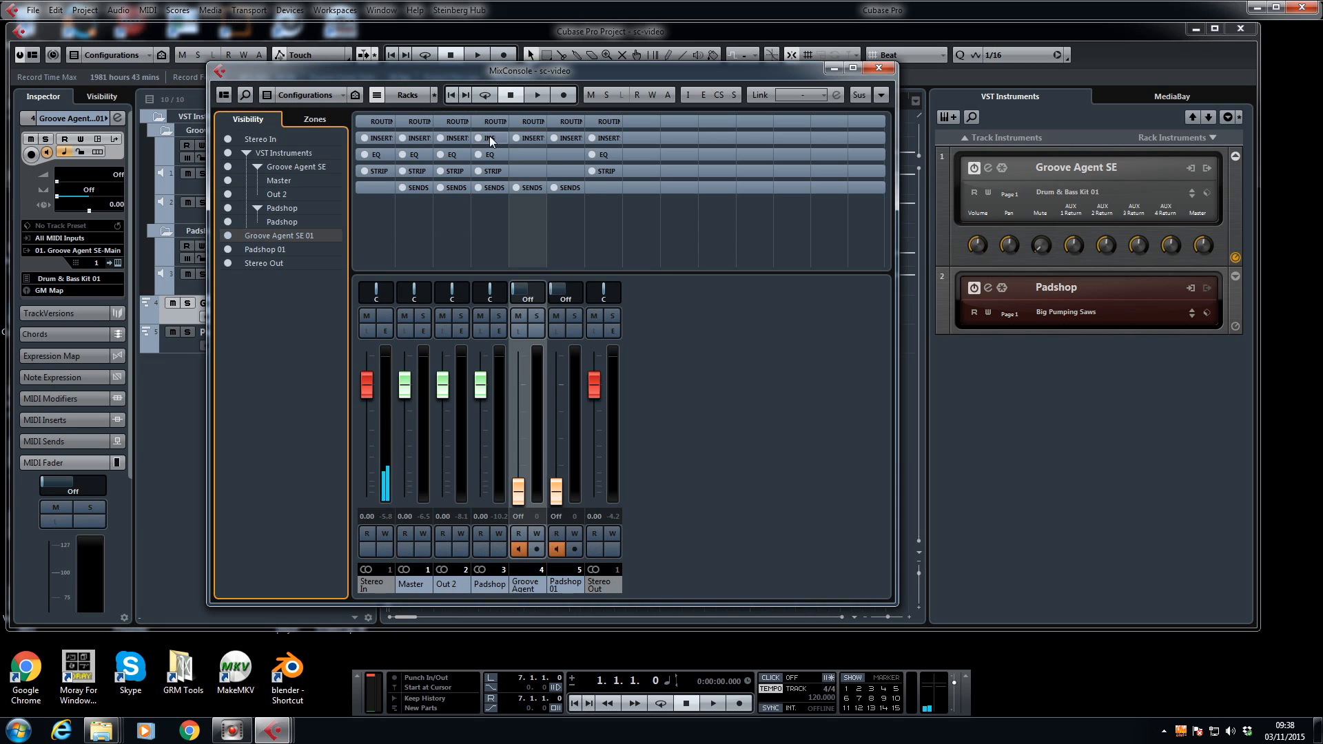
- Insert the Dynamics Compressor in the first insert slot of the Padshop channel
{"action": "left_click", "coordinate": [489, 135]}
{"action": "left_click", "coordinate": [490, 153]}
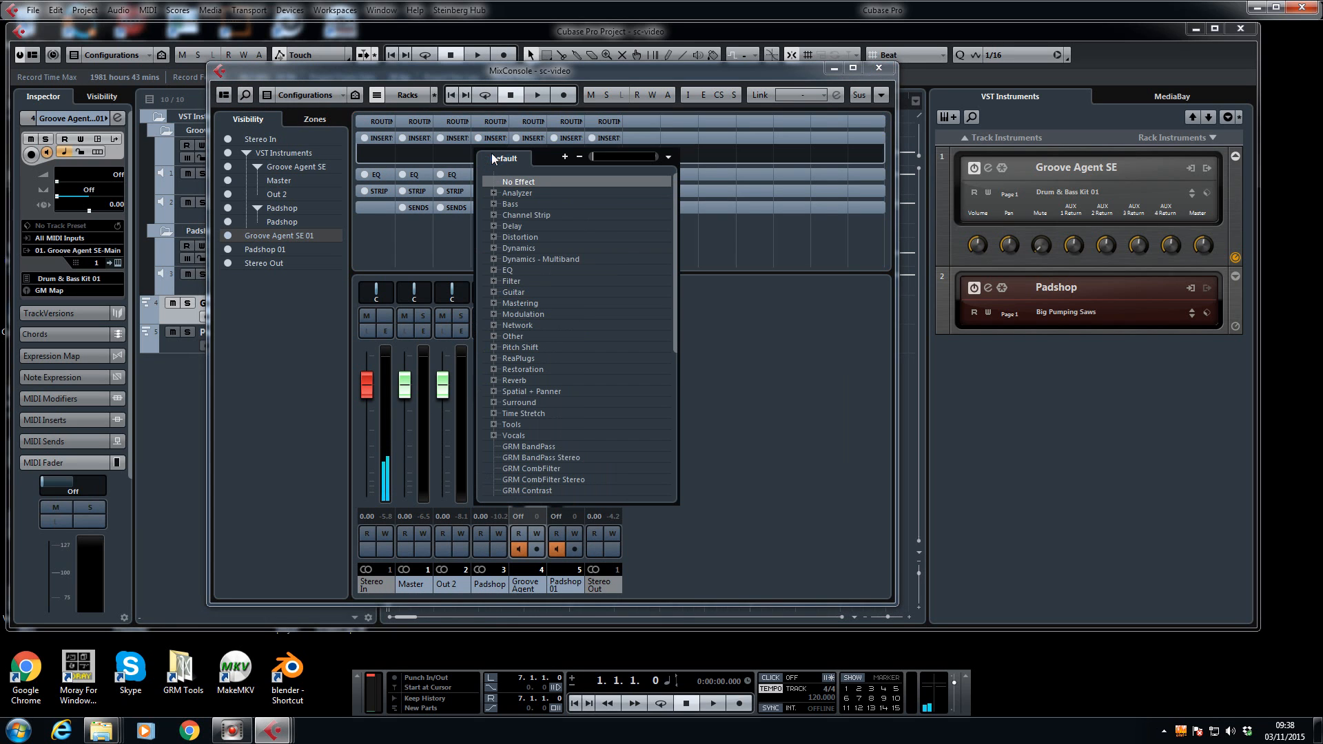
{"action": "left_click", "coordinate": [492, 248]}
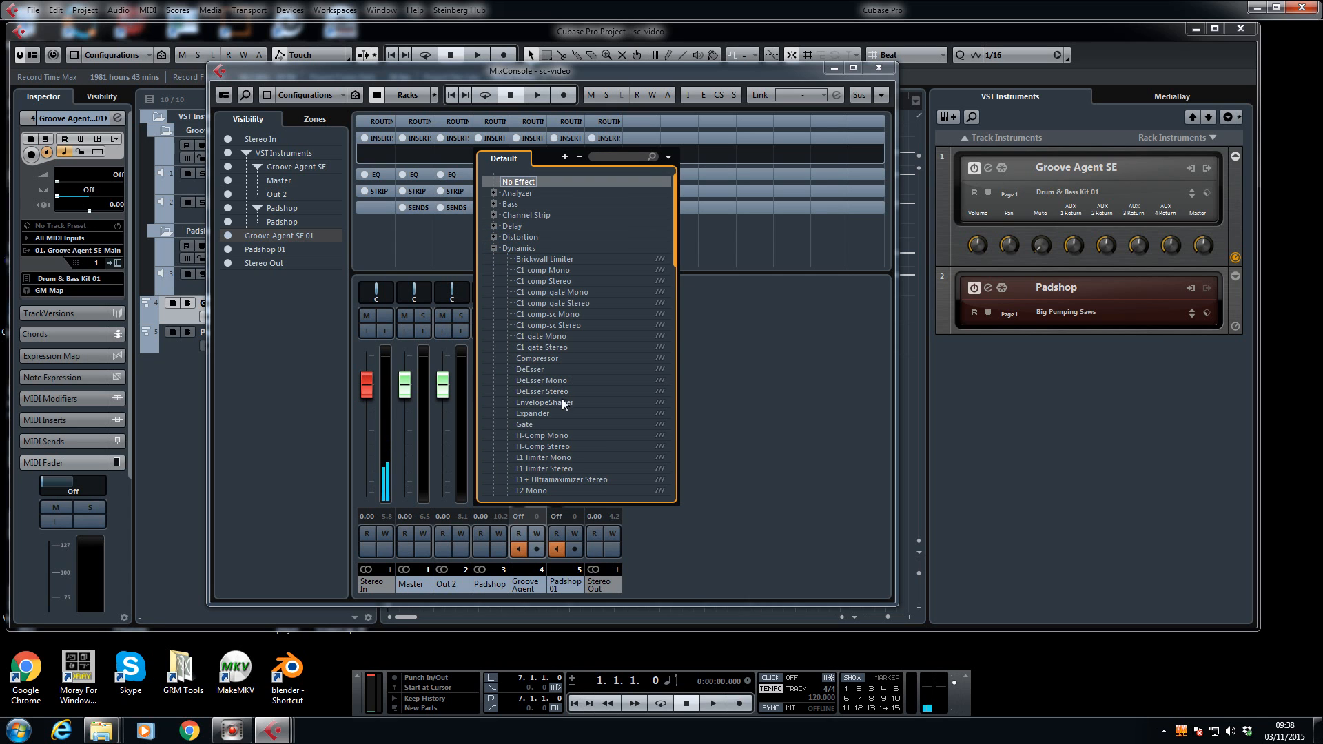
{"action": "left_click", "coordinate": [540, 357]}
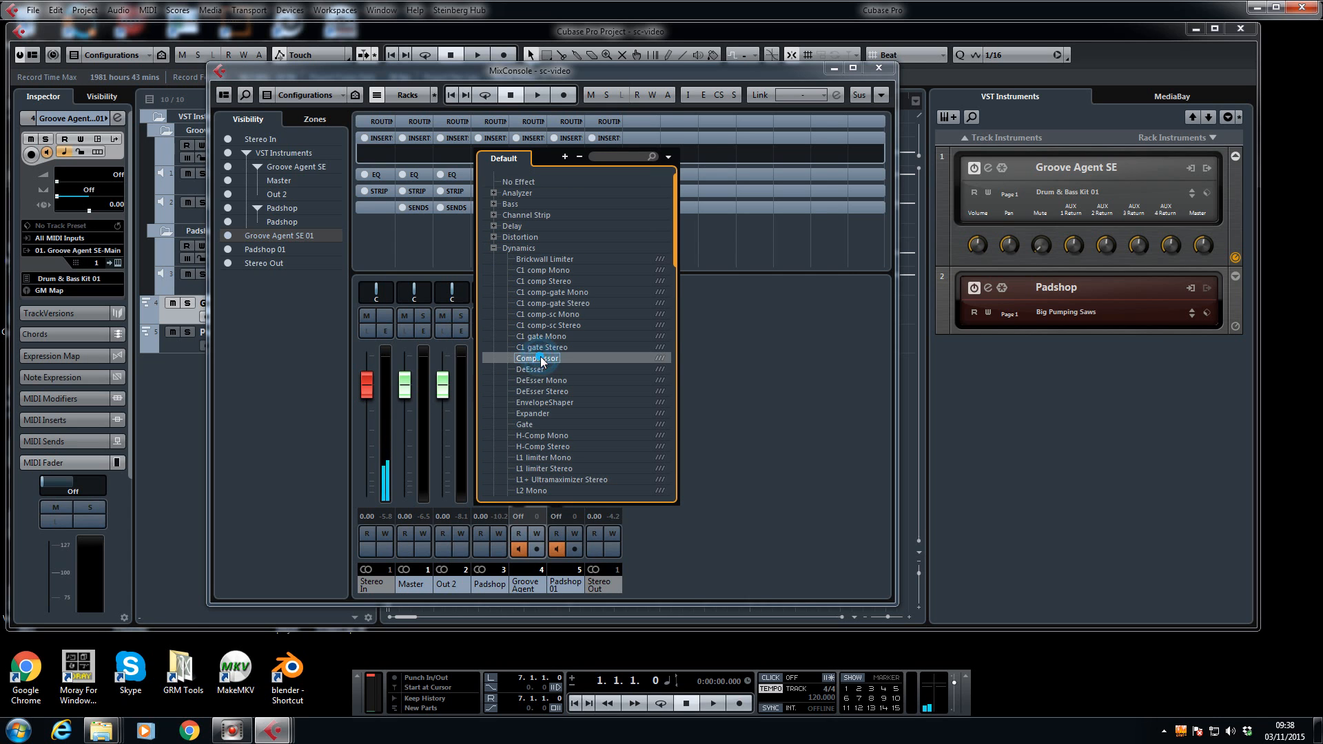
{"action": "key", "text": "space"}
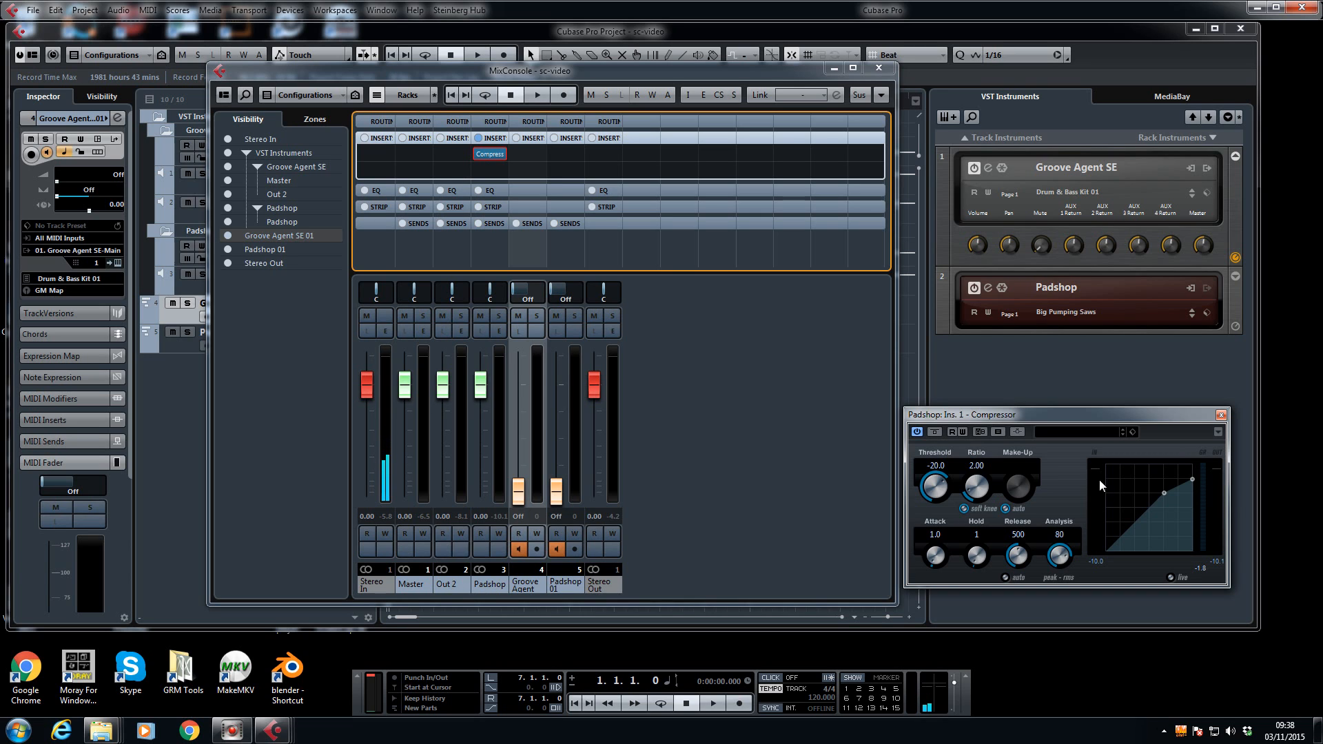
- Activate the Padshop compressor's side-chain, then add and activate a send from the Out 2 channel to it
{"action": "left_click", "coordinate": [1017, 432]}
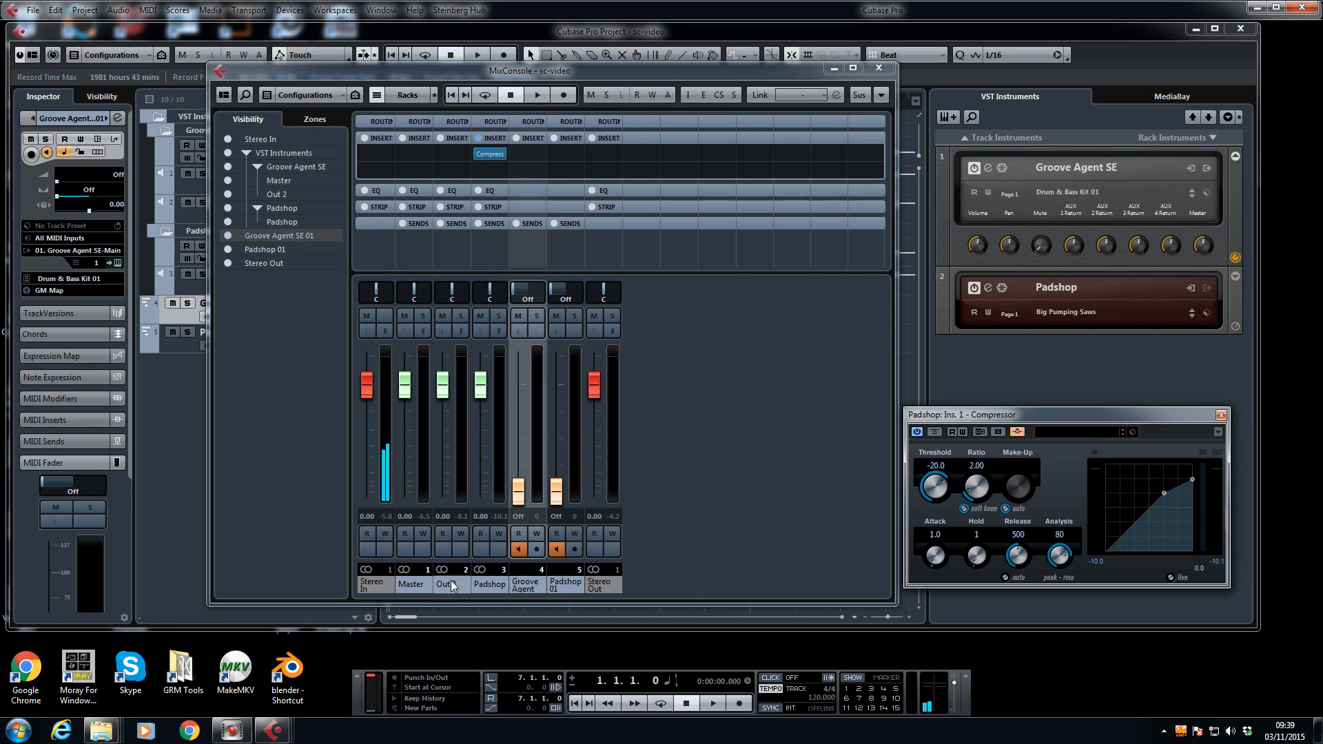
{"action": "left_click", "coordinate": [452, 223]}
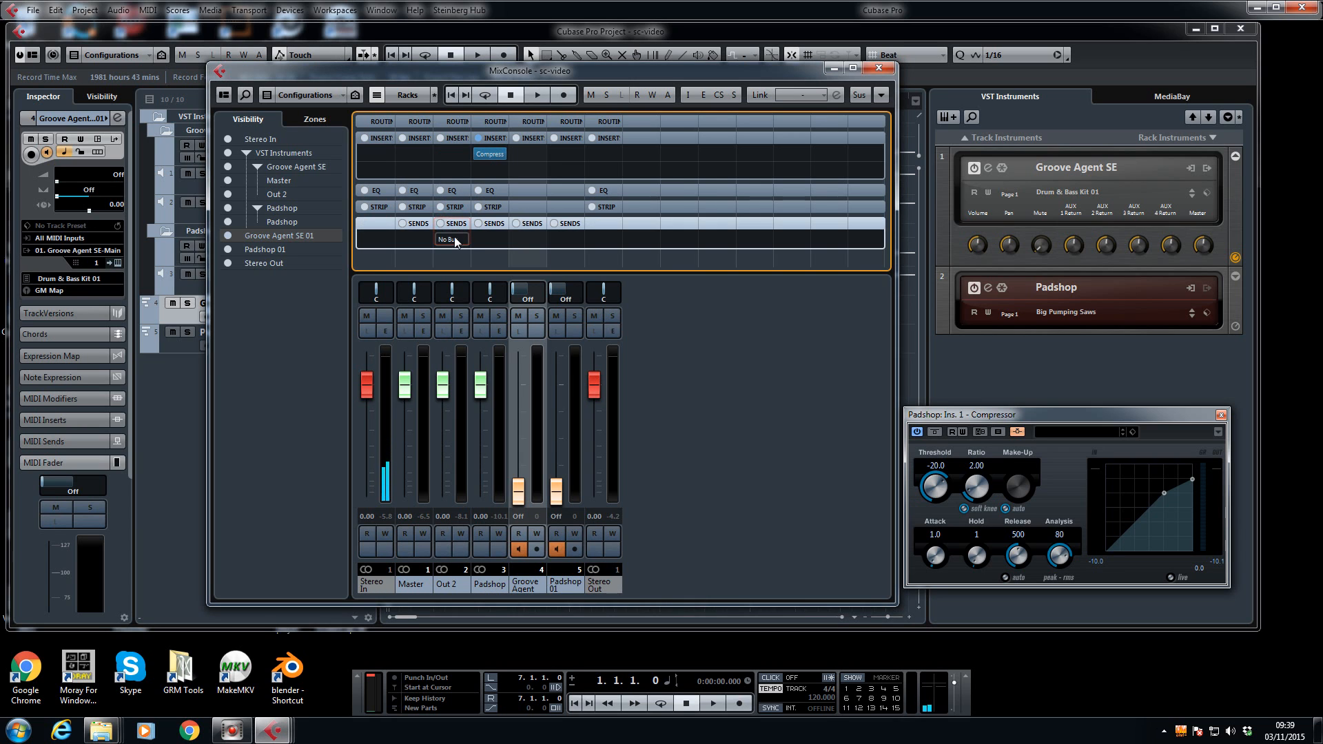
{"action": "left_click", "coordinate": [454, 239]}
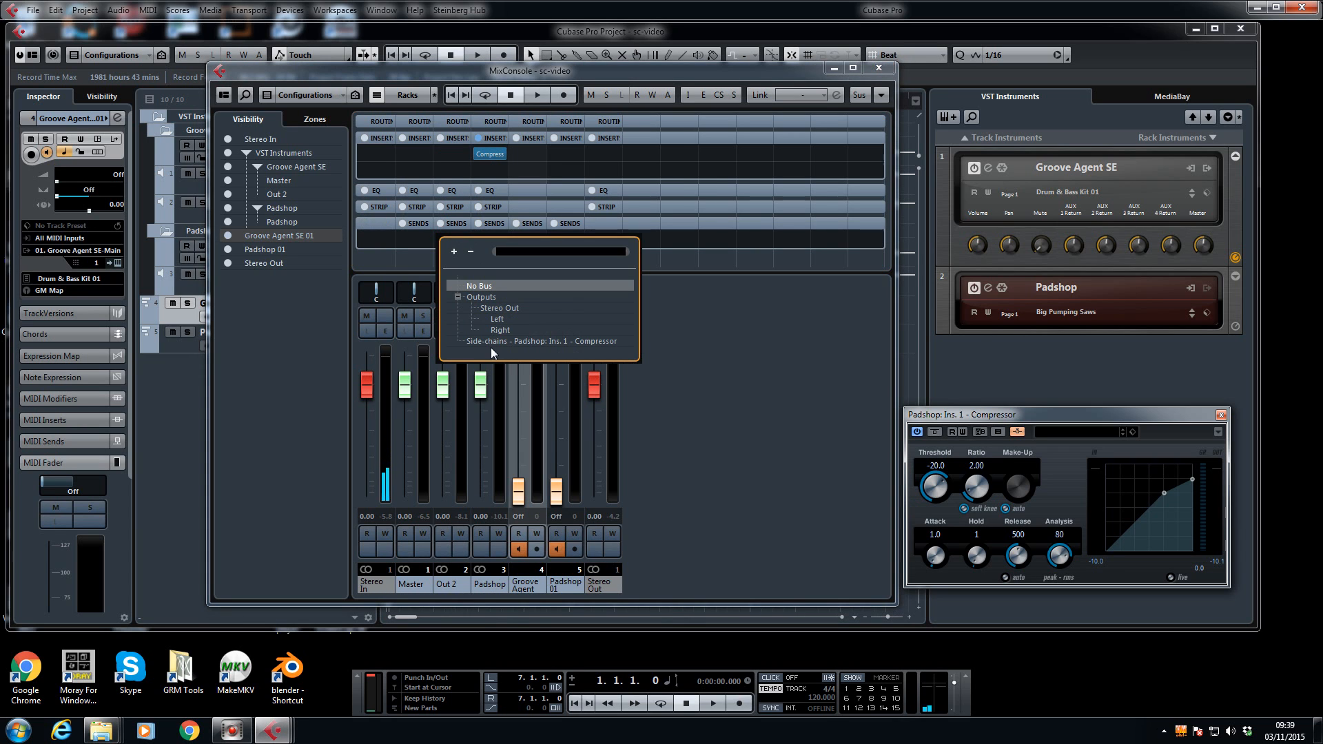
{"action": "left_click", "coordinate": [495, 341]}
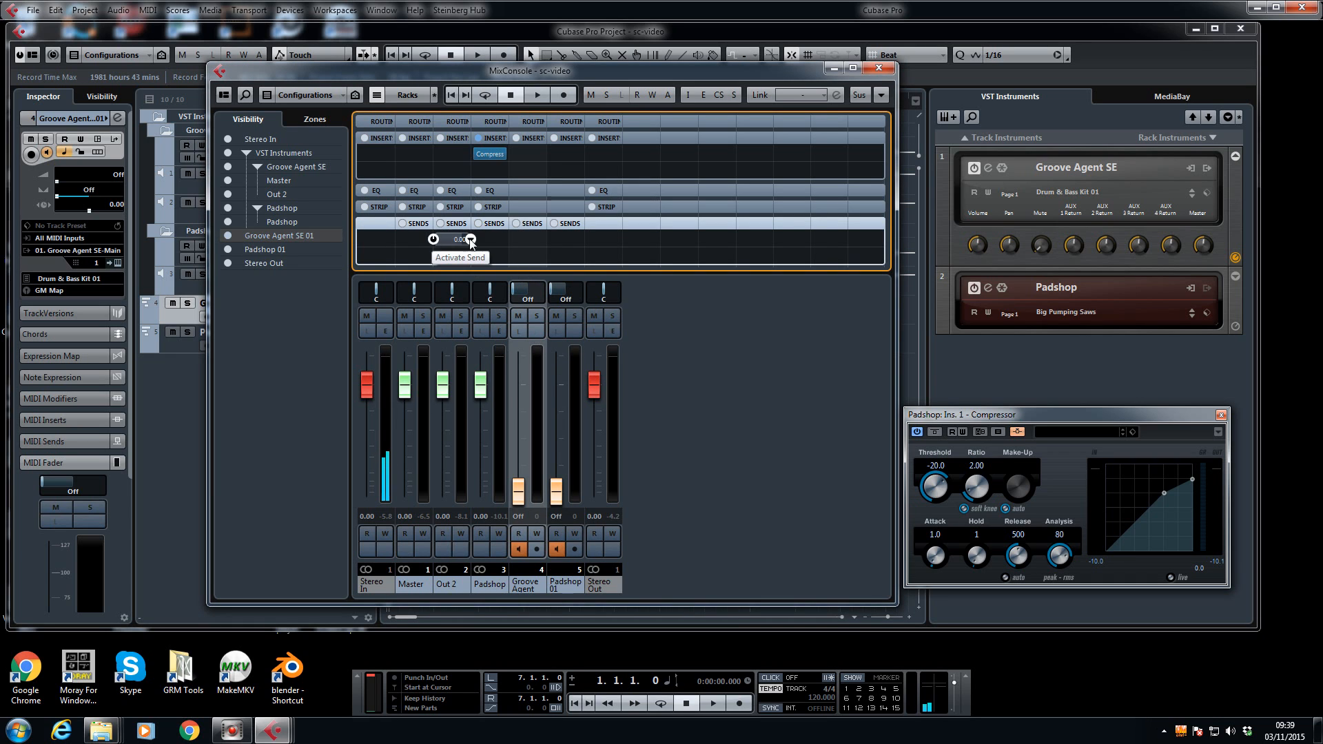
{"action": "left_click", "coordinate": [433, 240]}
- Audition the side-chained pad while setting the compressor's threshold to -40.2 and its ratio to 8.00
{"action": "key", "text": "space"}
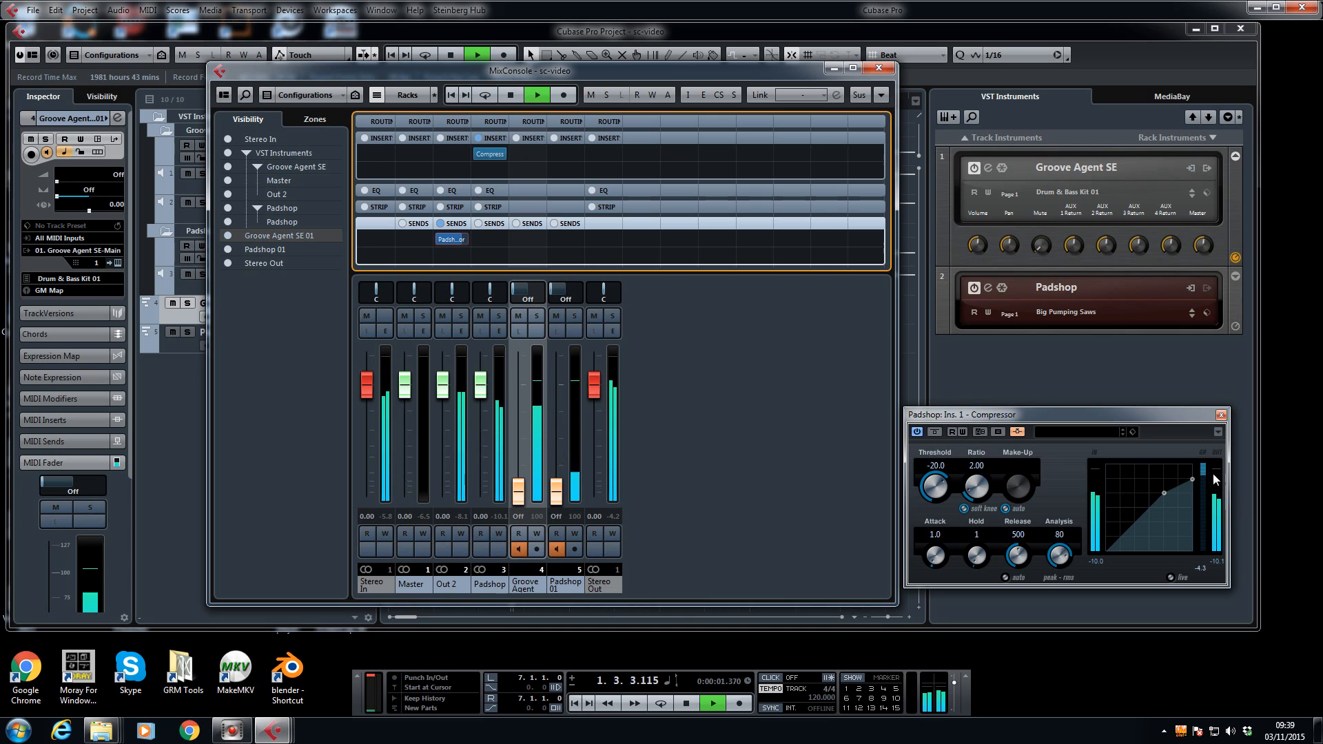
{"action": "key", "text": "space"}
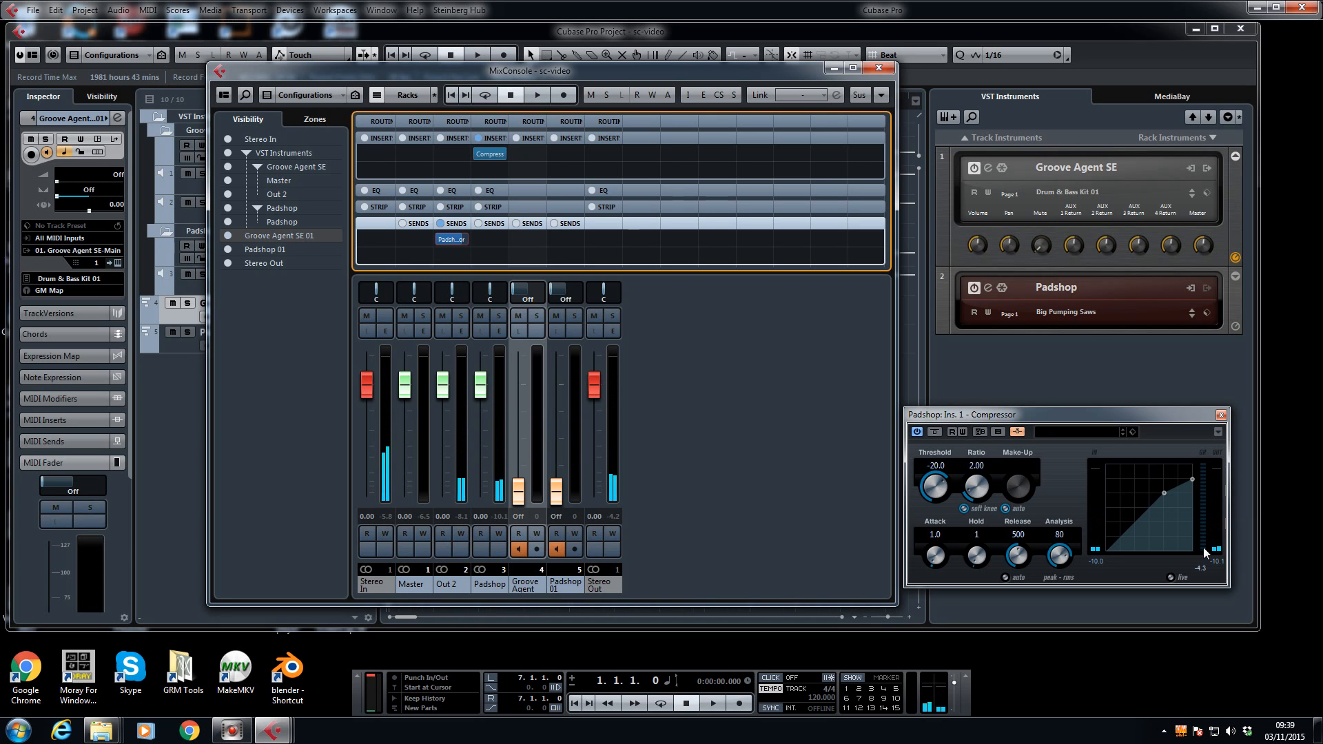
{"action": "left_click_drag", "start_coordinate": [1165, 493], "coordinate": [1197, 516]}
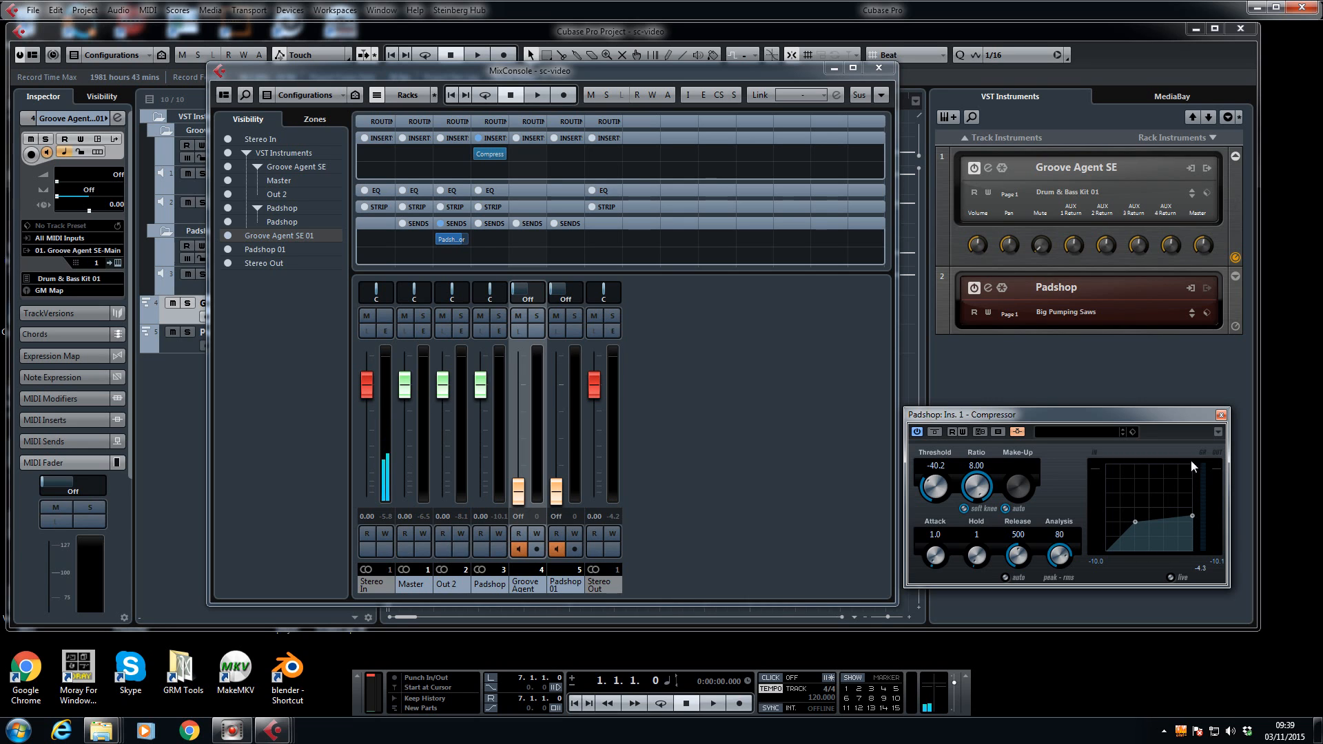
{"action": "key", "text": "space"}
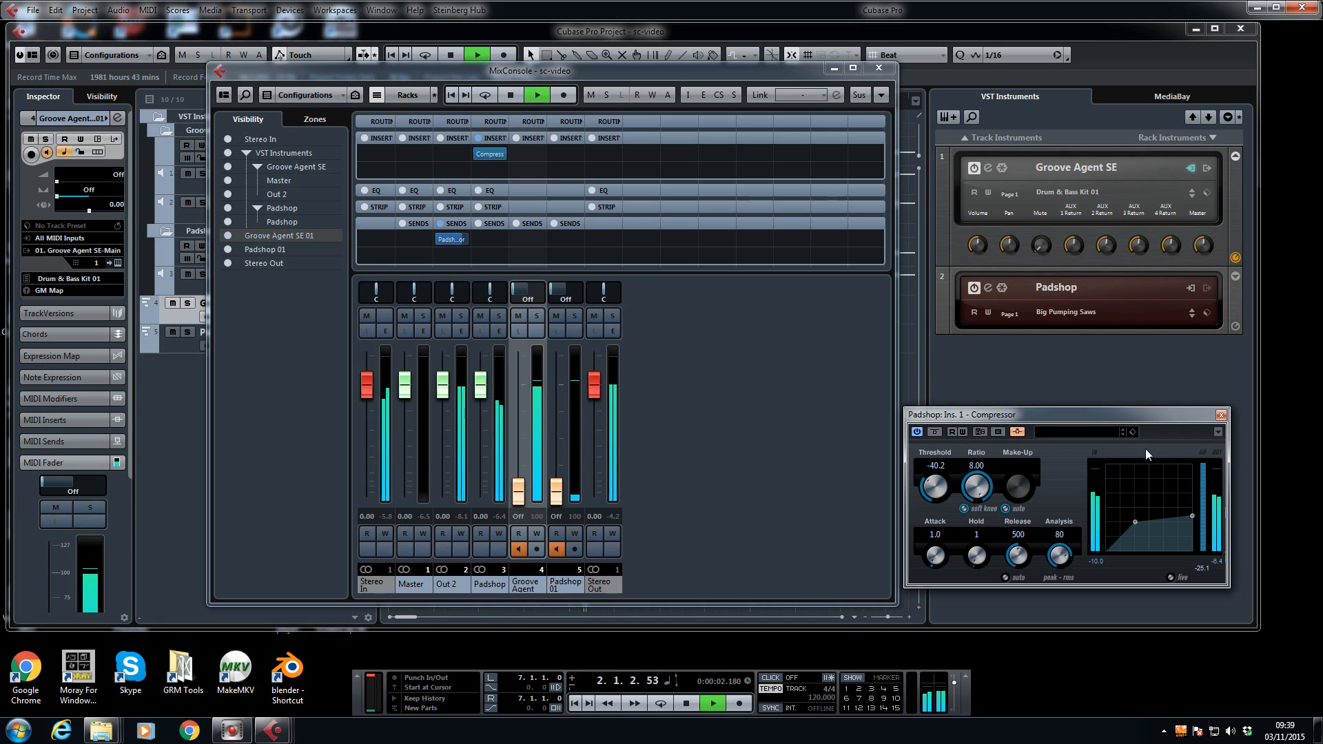
- Audition the side-chained pad again with the current compressor settings, returning to stopped playback
{"action": "key", "text": "space"}
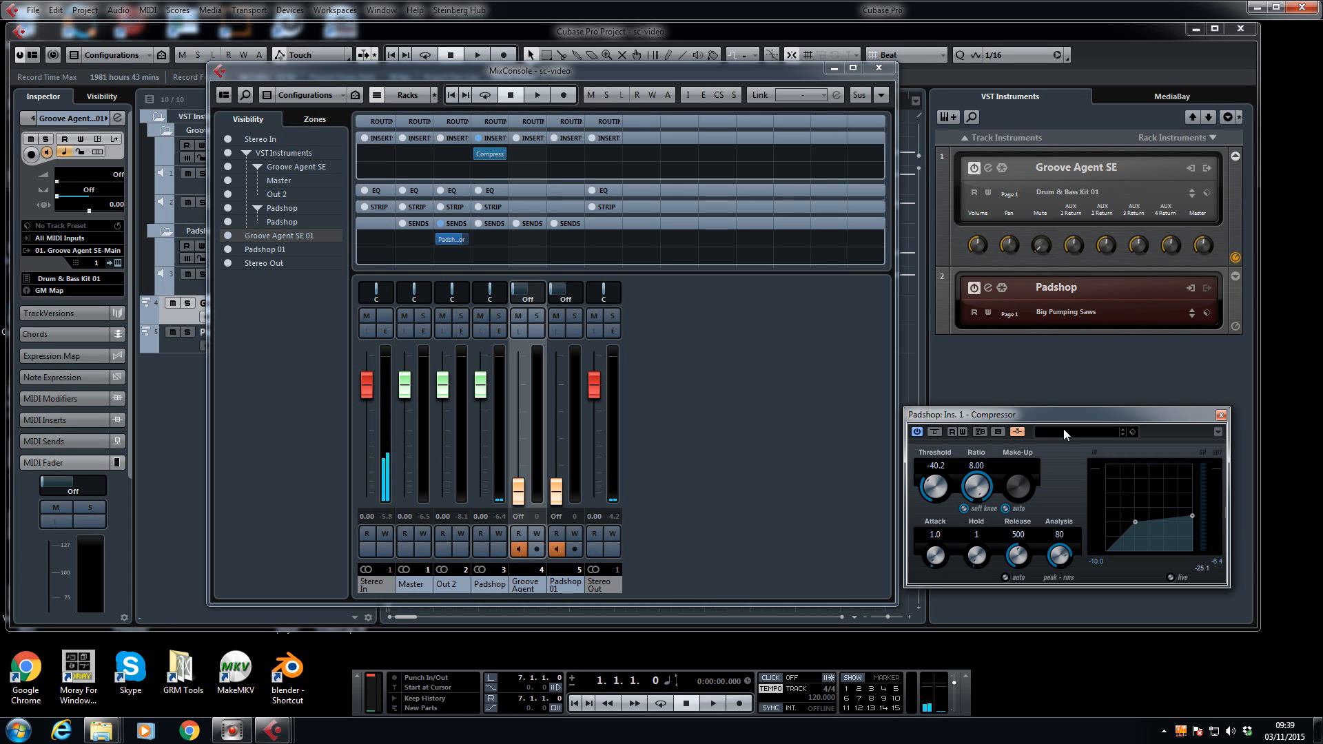
{"action": "key", "text": "space"}
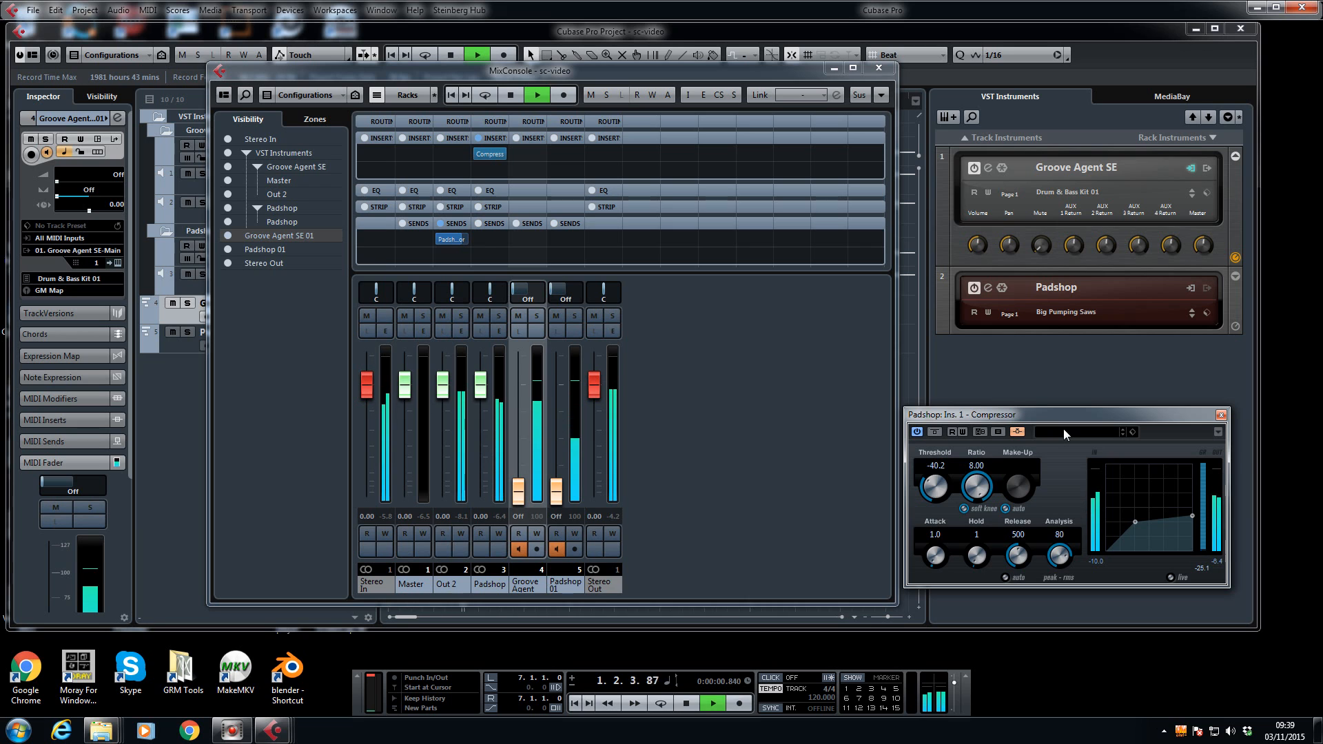
{"action": "key", "text": "space"}
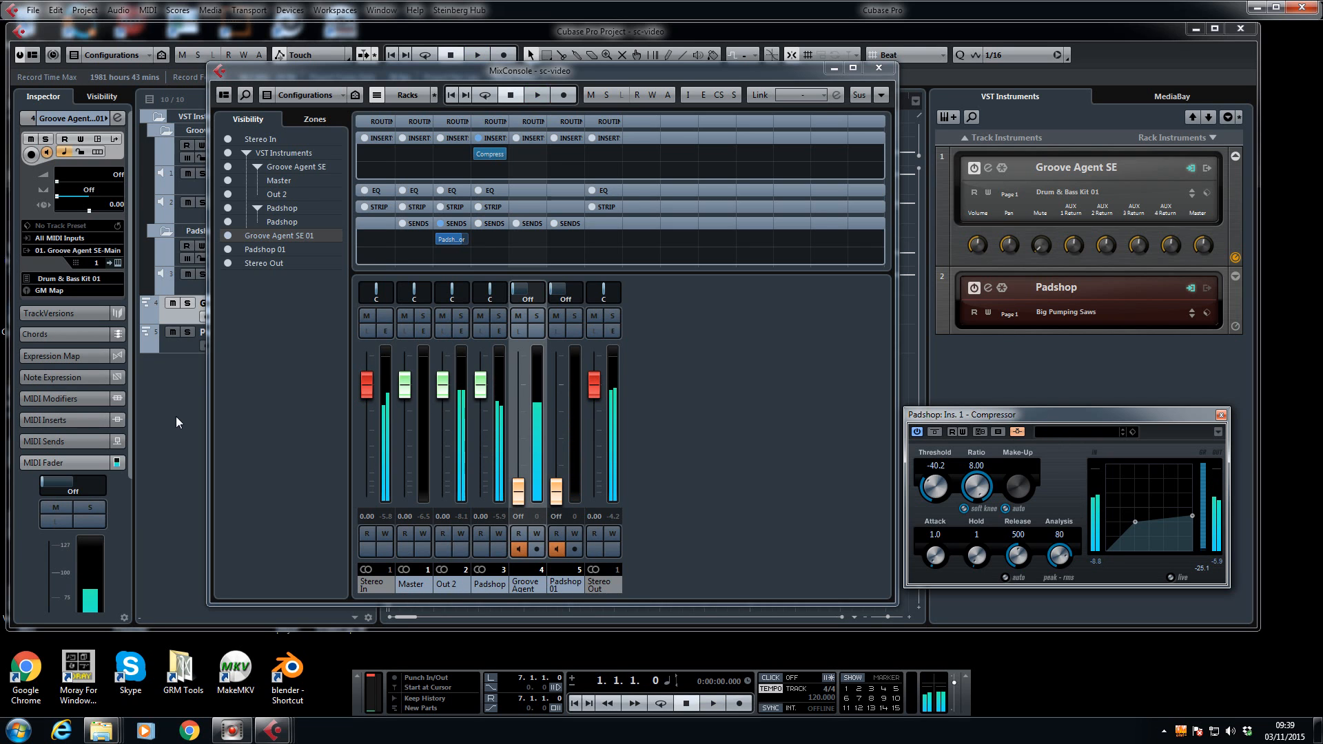
- Add one MIDI track to the project and route its output to Groove Agent SE - Main
{"action": "left_click", "coordinate": [176, 416]}
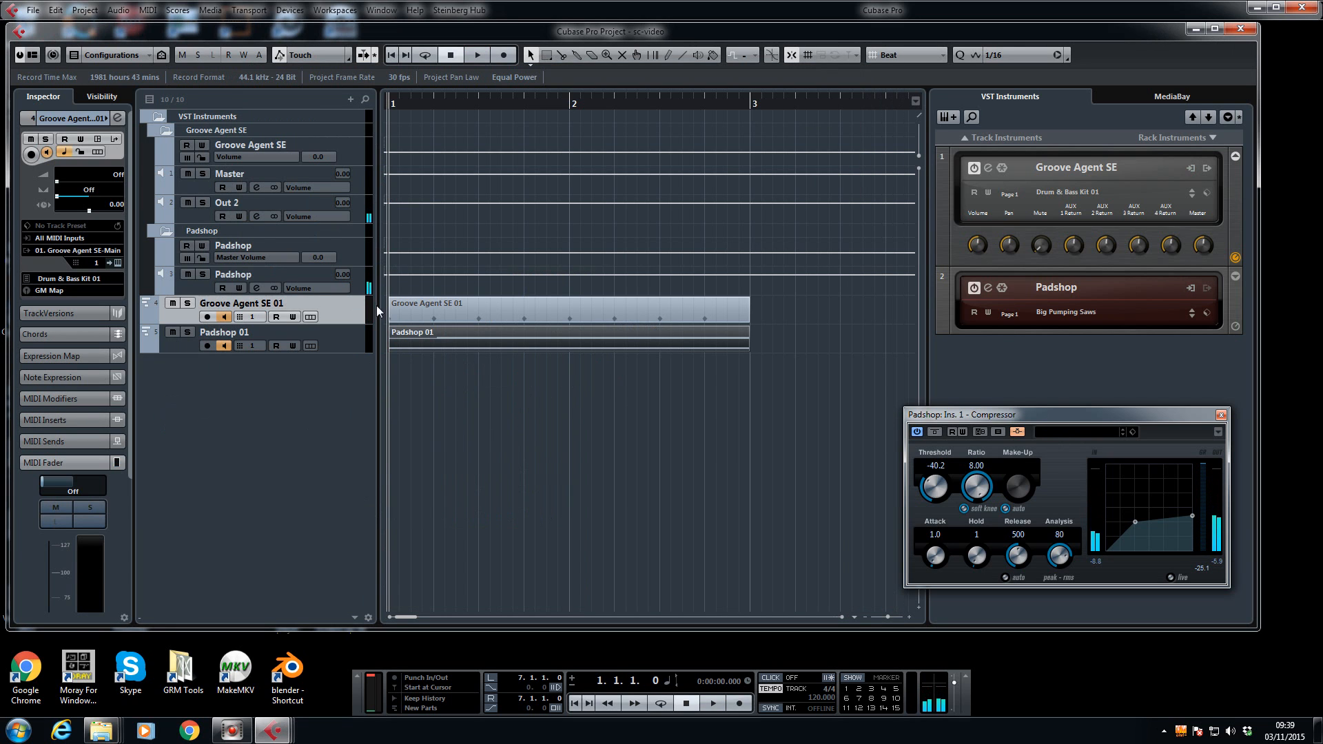
{"action": "right_click", "coordinate": [234, 396]}
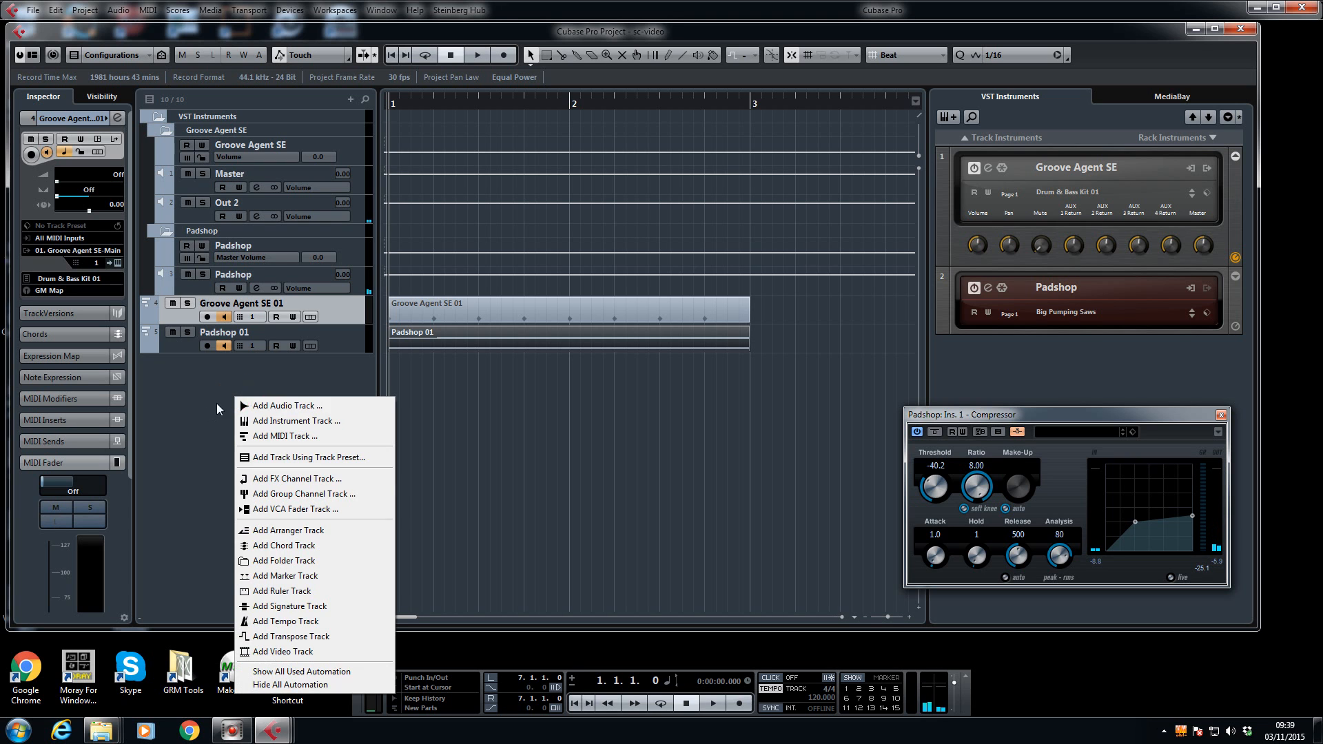
{"action": "left_click", "coordinate": [189, 395]}
{"action": "right_click", "coordinate": [268, 420]}
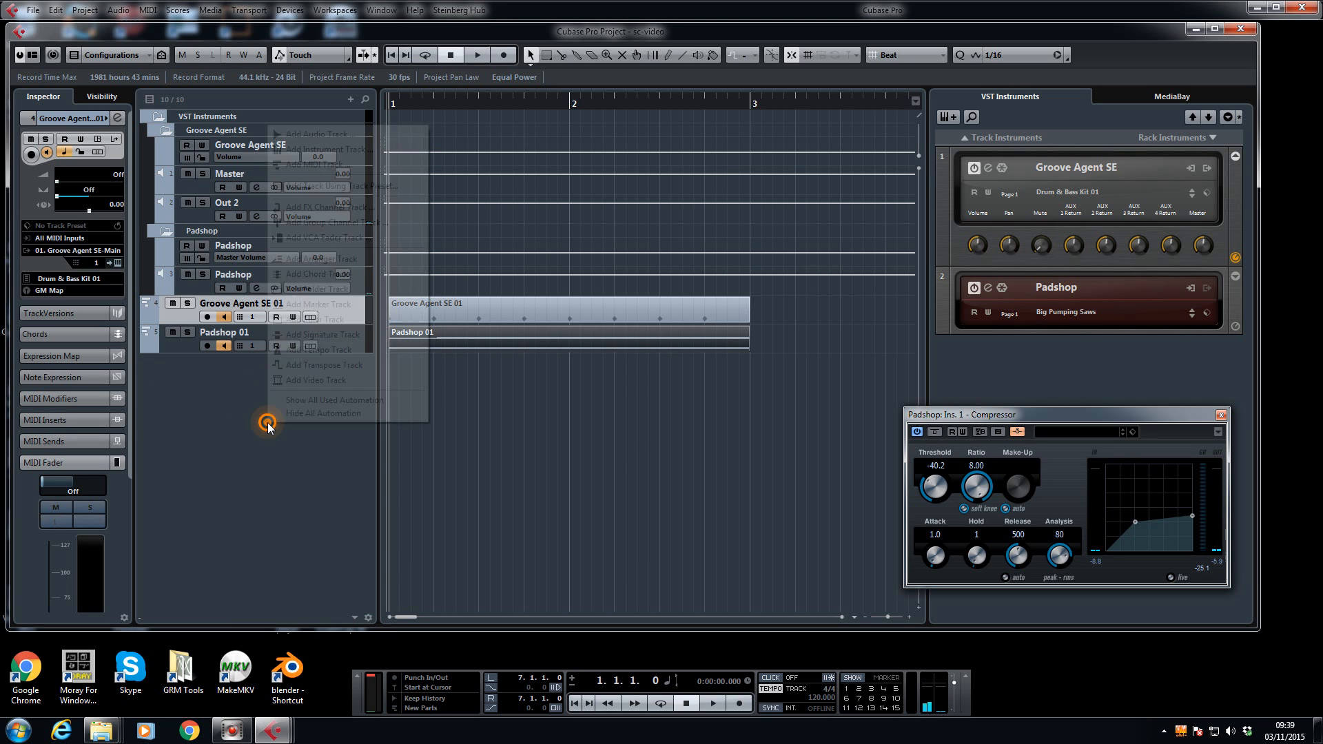
{"action": "left_click", "coordinate": [318, 165]}
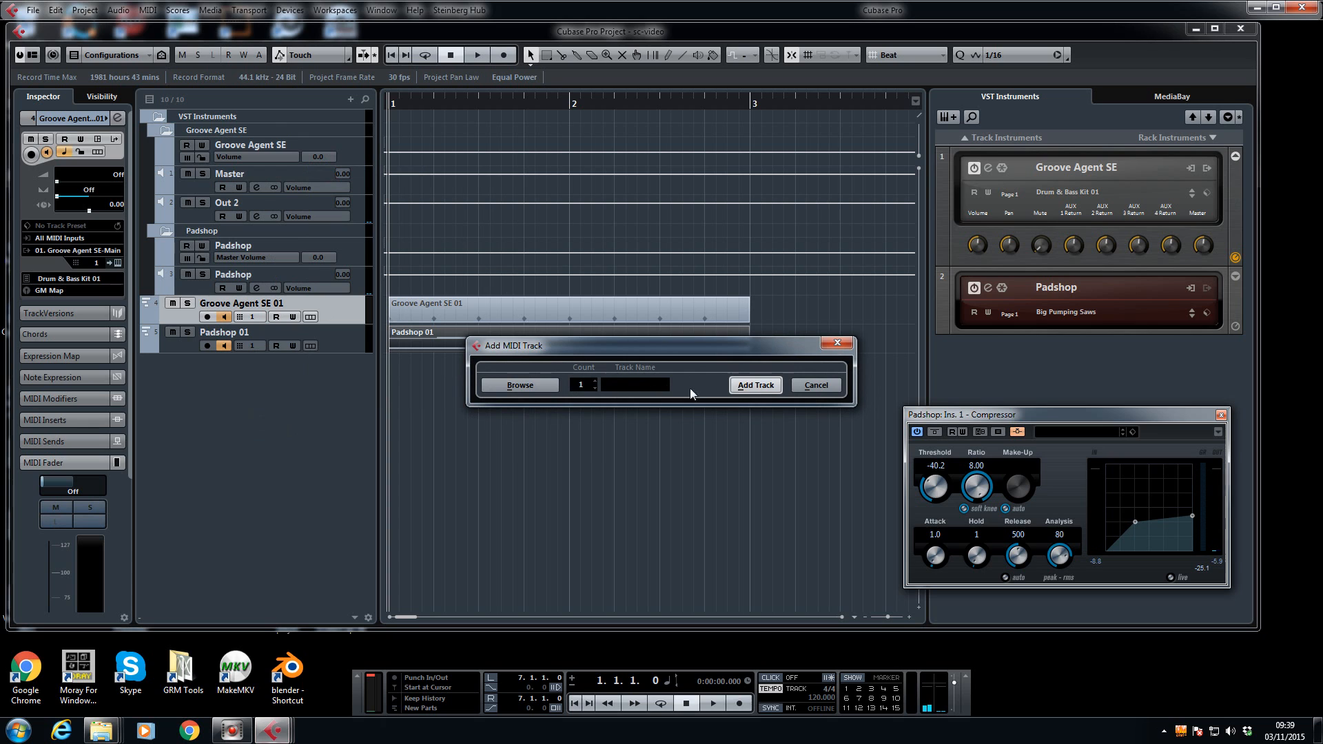
{"action": "left_click", "coordinate": [755, 386]}
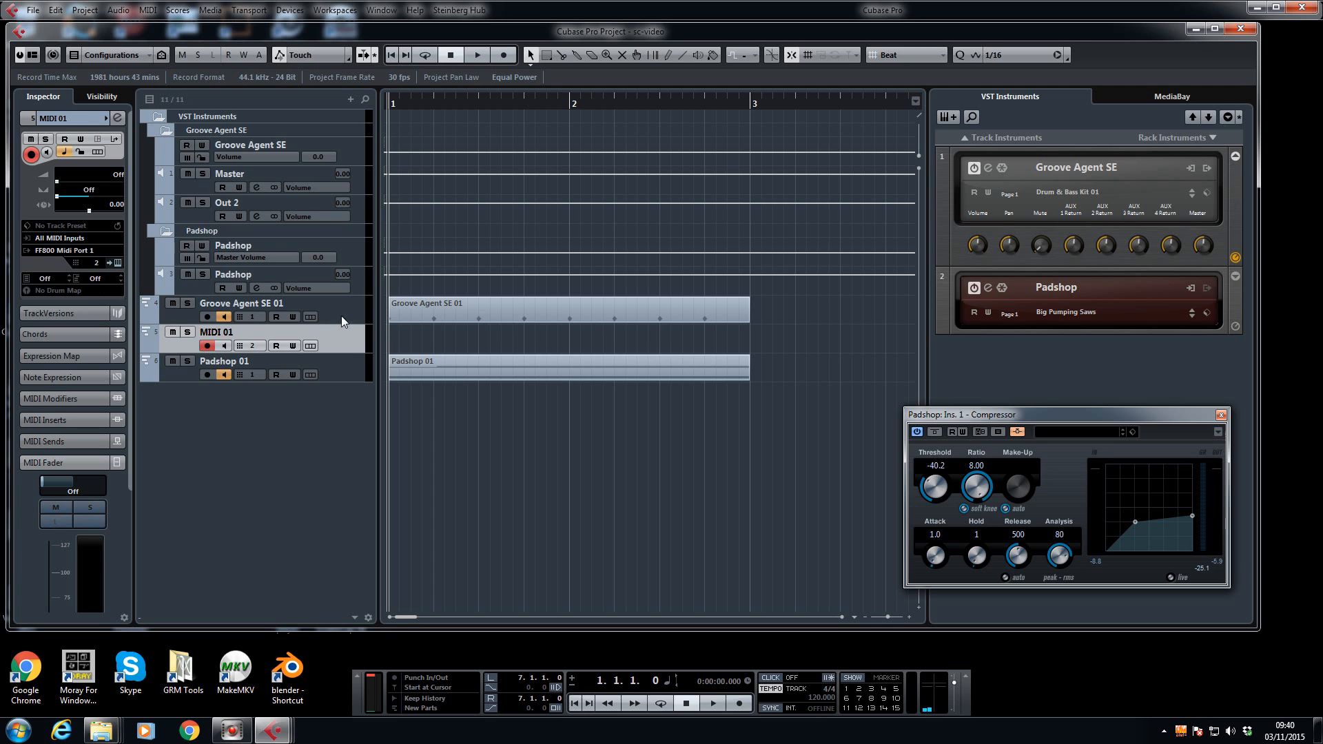
{"action": "left_click", "coordinate": [66, 250]}
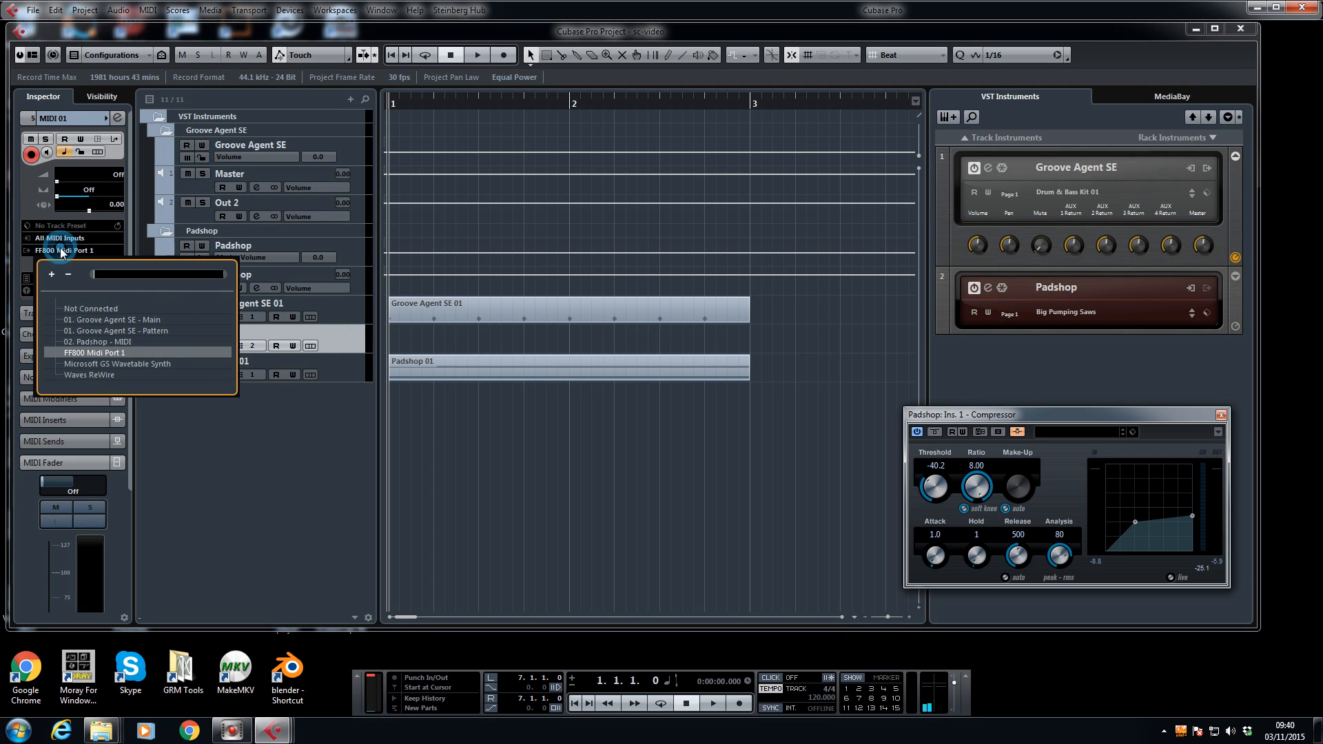
{"action": "left_click", "coordinate": [110, 319]}
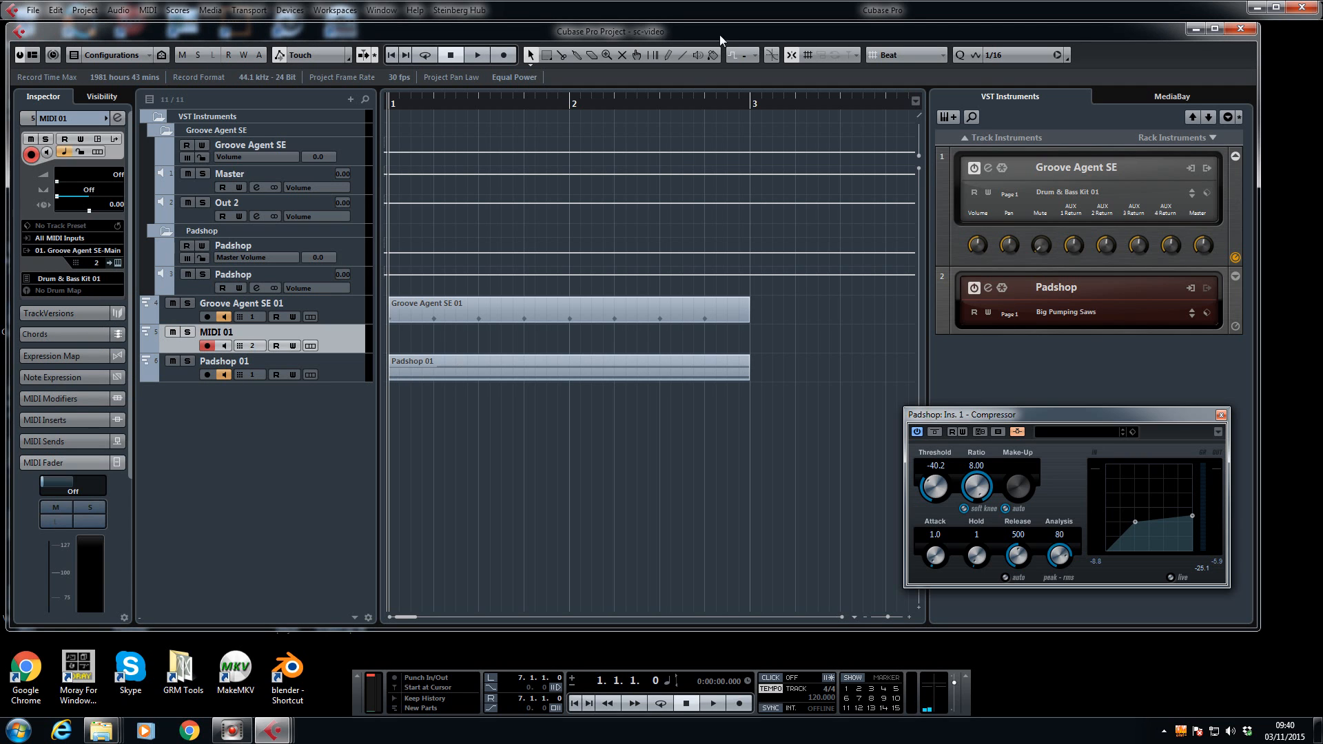
- Draw an empty MIDI part on the MIDI 01 track from bar 1 to bar 3
{"action": "left_click", "coordinate": [668, 54]}
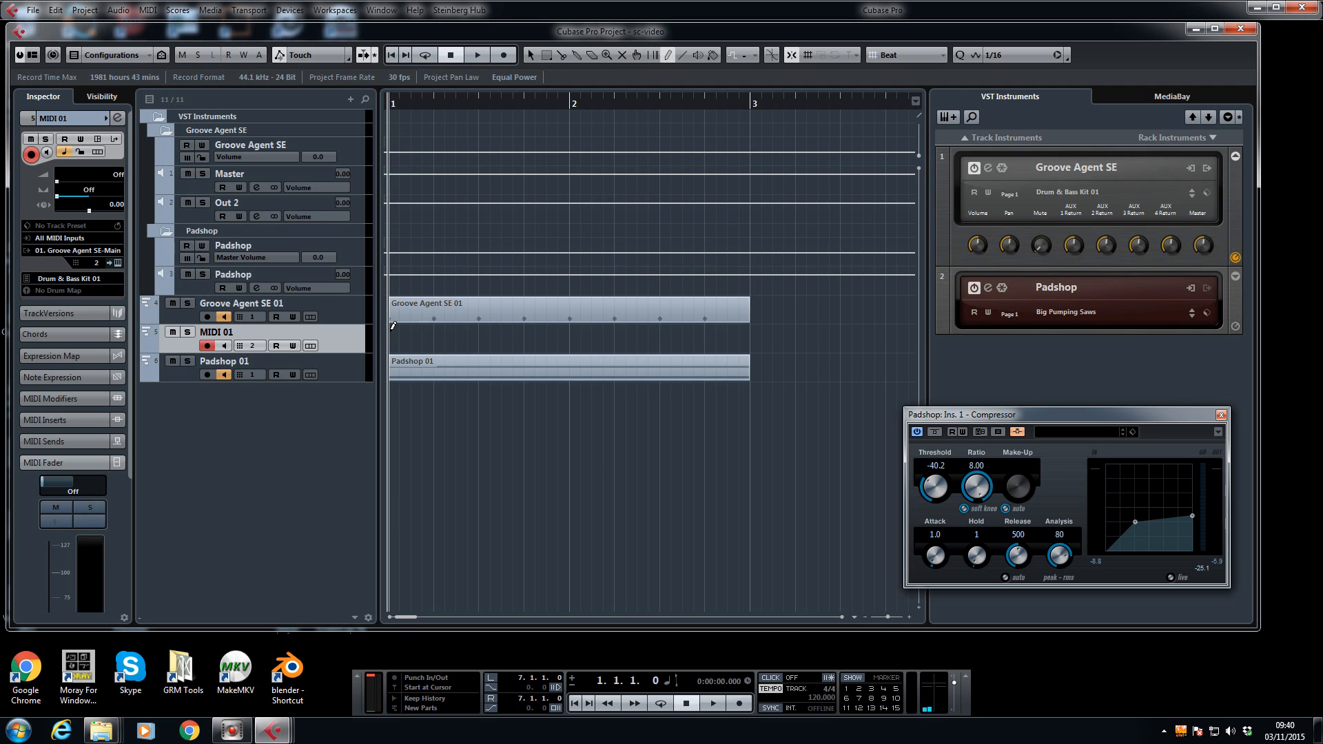
{"action": "left_click_drag", "start_coordinate": [393, 327], "coordinate": [750, 331]}
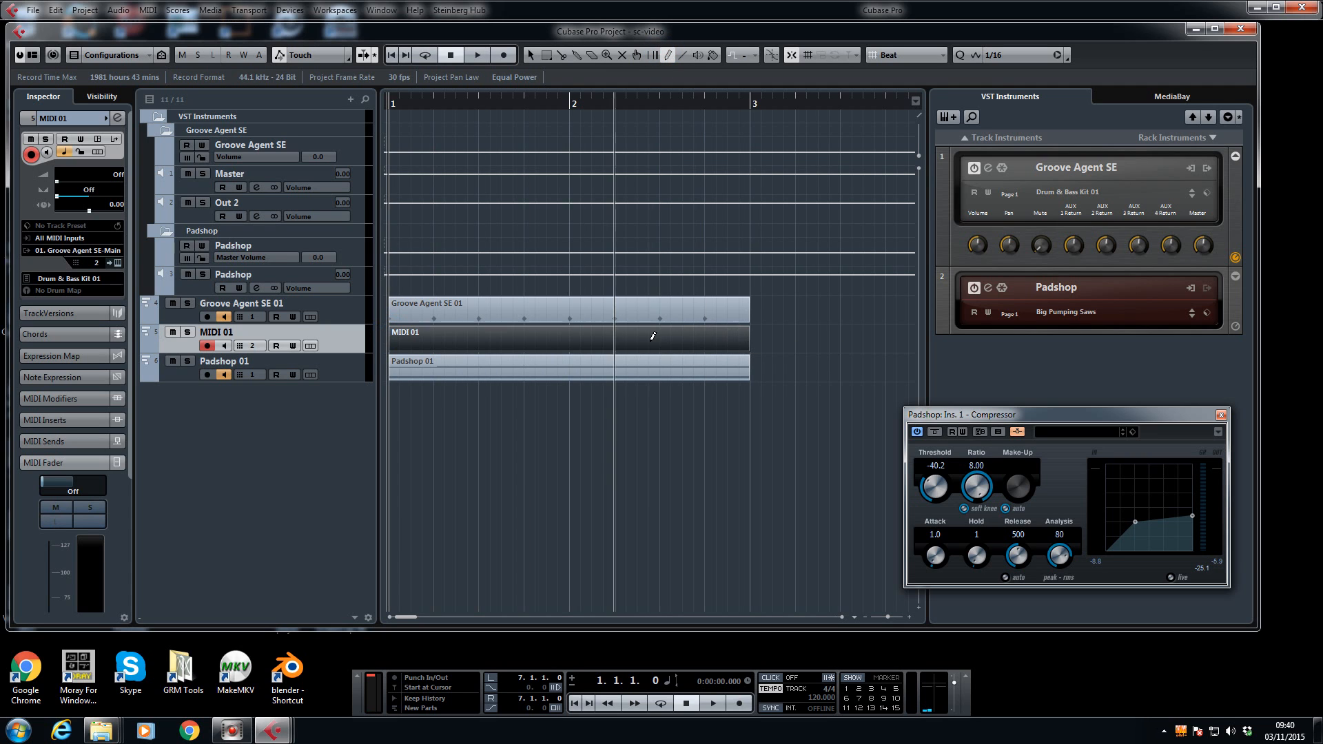
{"action": "left_click", "coordinate": [531, 56]}
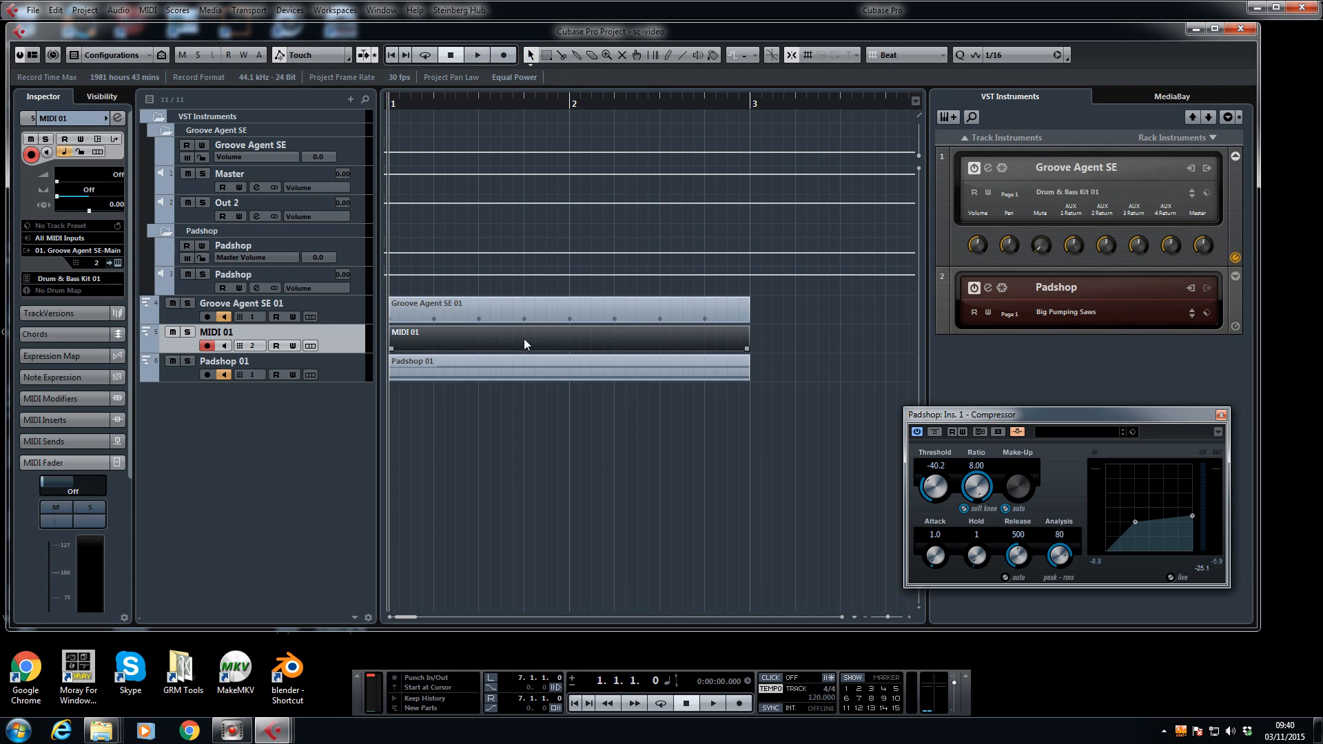
- Assign the GM Map drum map to the MIDI 01 track and open its part in the Drum Editor
{"action": "double_click", "coordinate": [523, 338]}
{"action": "left_click", "coordinate": [1301, 25]}
{"action": "left_click", "coordinate": [60, 291]}
{"action": "left_click", "coordinate": [54, 322]}
{"action": "double_click", "coordinate": [471, 338]}
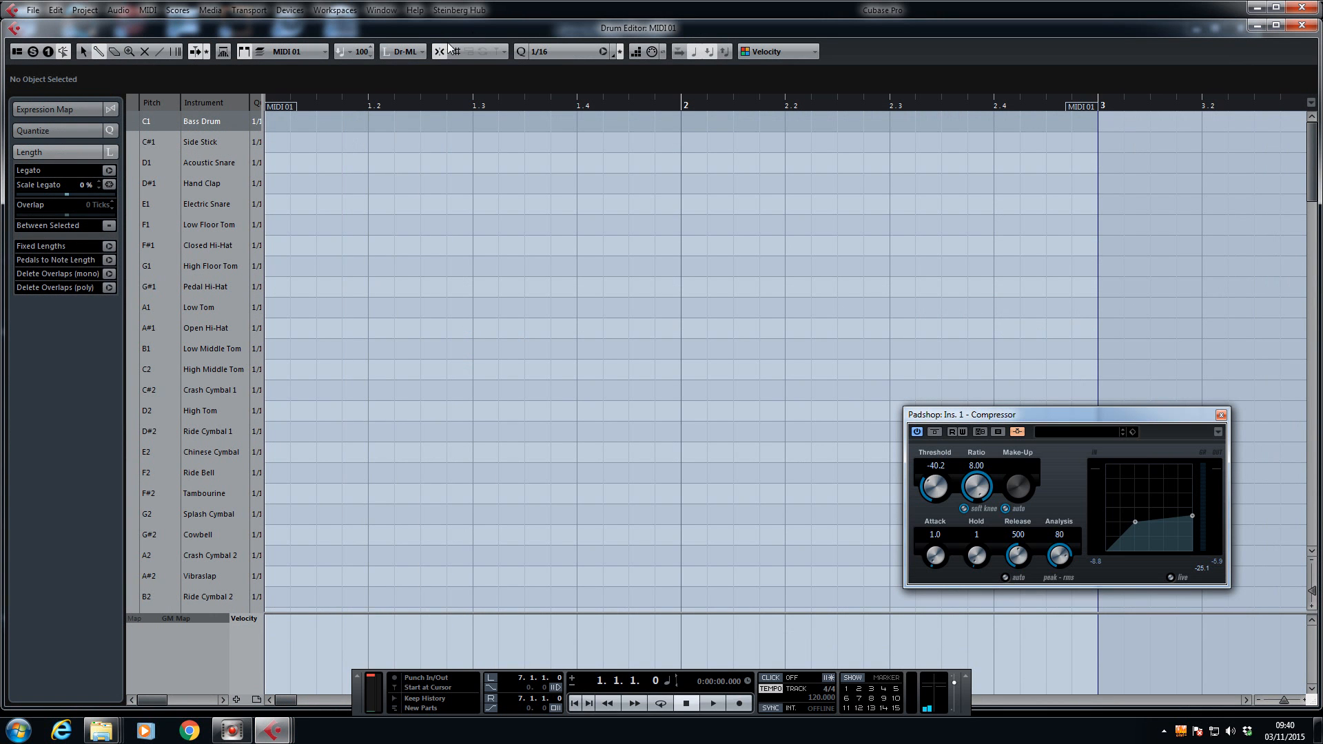
- Draw an Acoustic Snare (D1) note at 1.1.3, leaving no note on the Side Stick row
{"action": "right_click", "coordinate": [311, 141]}
{"action": "left_click", "coordinate": [315, 142]}
{"action": "left_click", "coordinate": [98, 52]}
{"action": "left_click", "coordinate": [316, 142]}
{"action": "left_click", "coordinate": [317, 142]}
{"action": "left_click", "coordinate": [316, 163]}
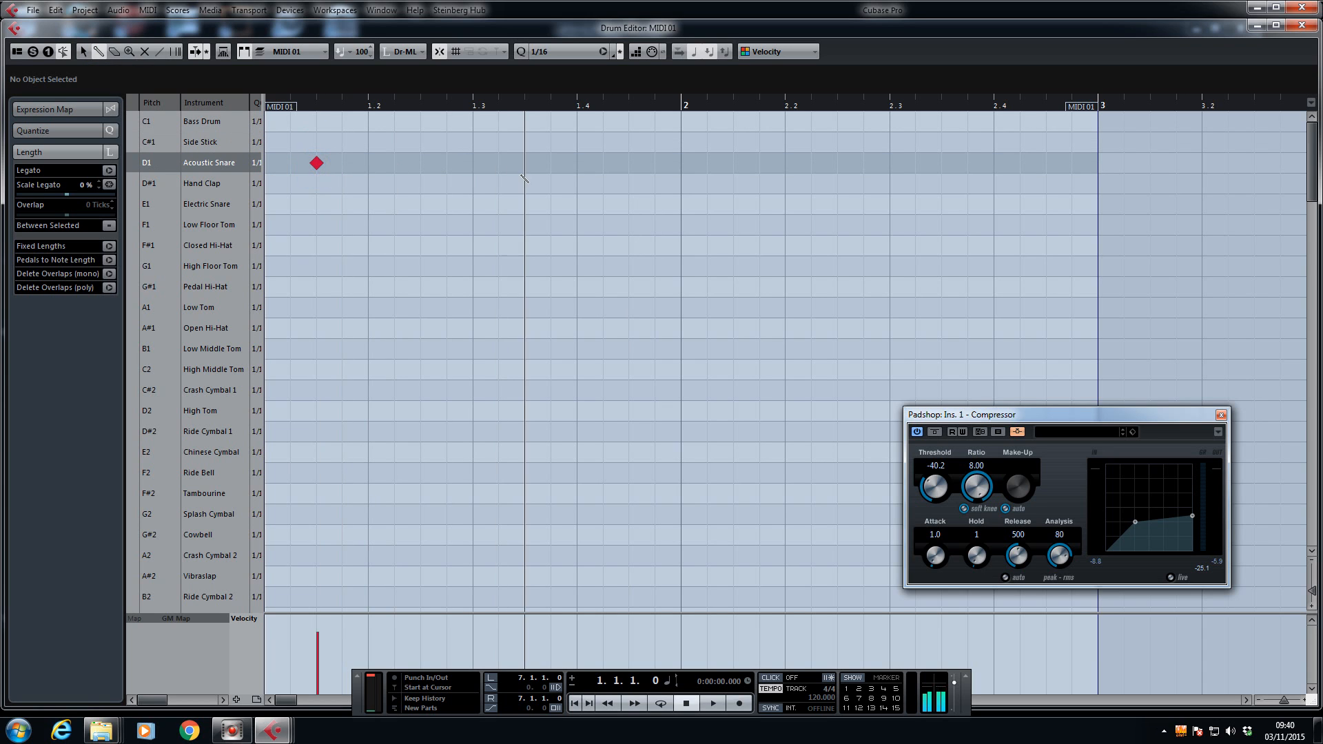
- Draw Hand Clap (D#1) notes at 1.3.4, 2.1.3, 2.1.4, 2.3.3 and 2.4.2
{"action": "left_click", "coordinate": [550, 183]}
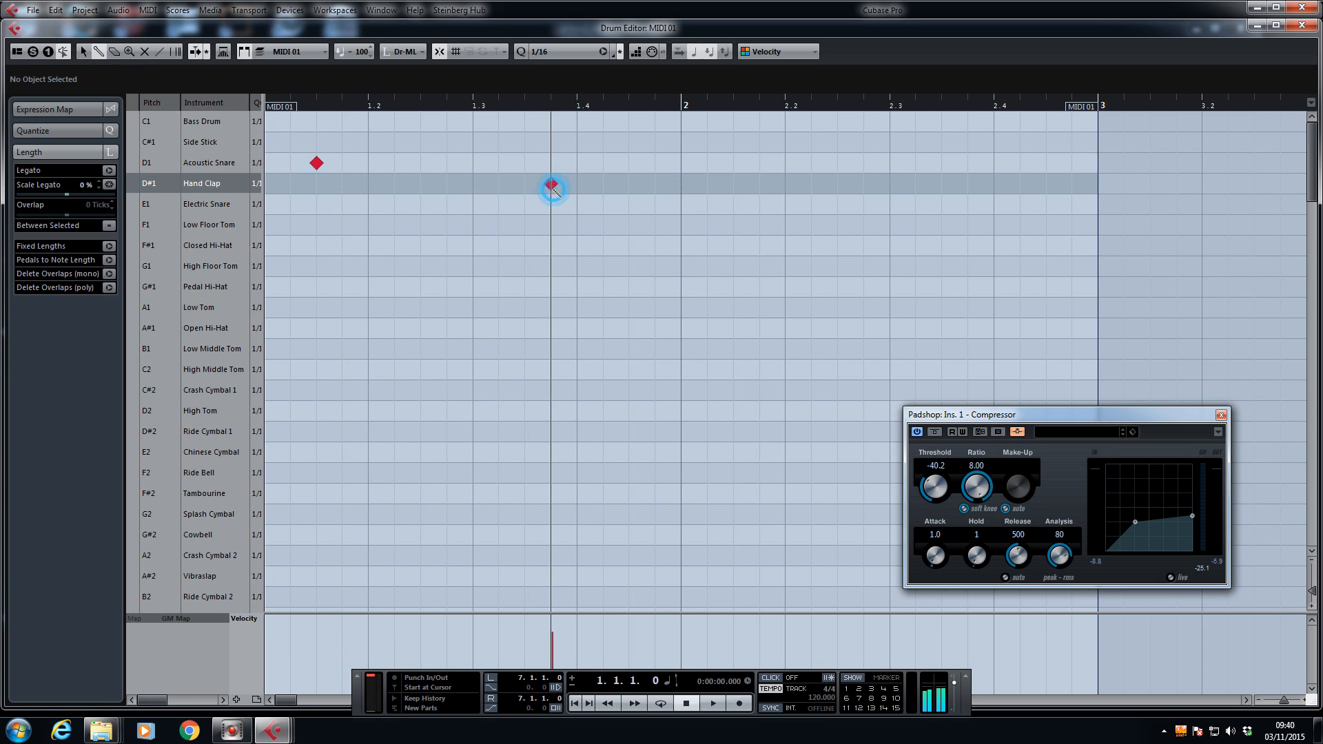
{"action": "left_click", "coordinate": [733, 183]}
{"action": "left_click", "coordinate": [761, 183]}
{"action": "left_click", "coordinate": [941, 183]}
{"action": "left_click", "coordinate": [1021, 184]}
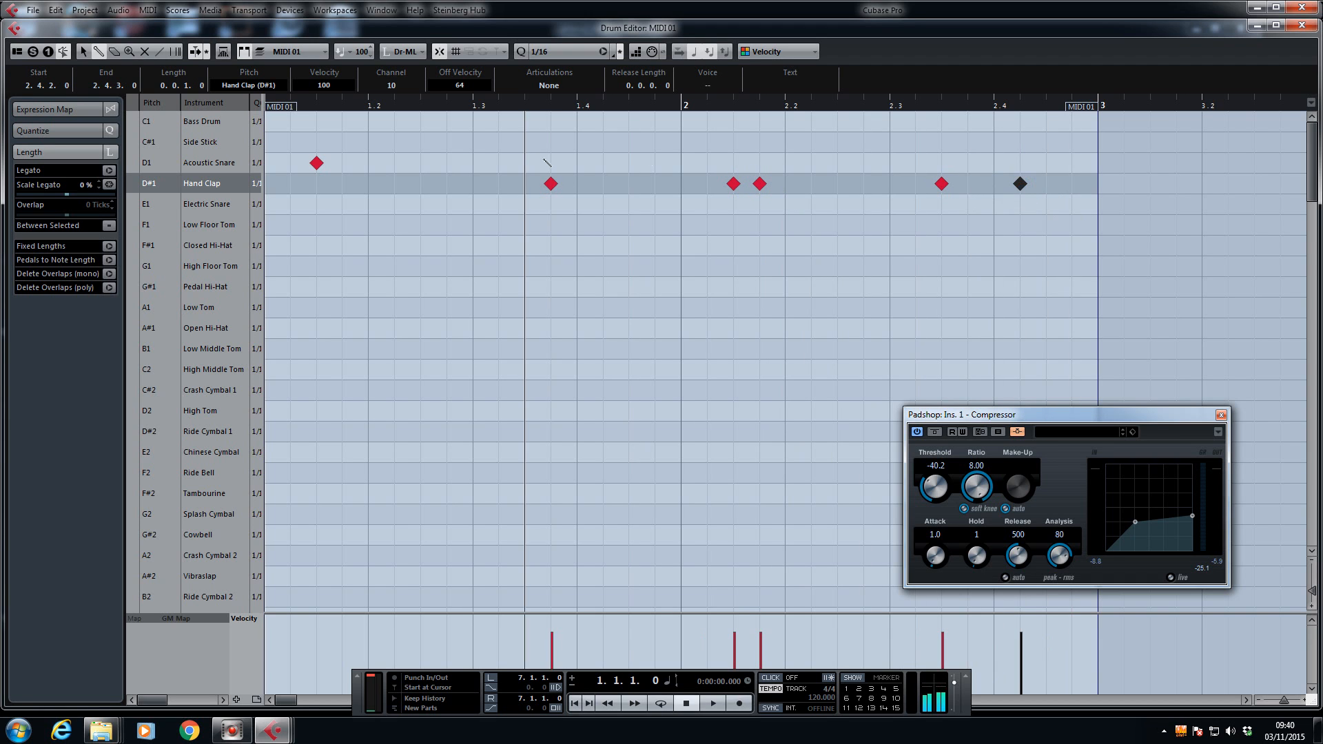
- Add Acoustic Snare notes at 1.4.3 and 2.2.3, close the Drum Editor and audition the pattern with the pad
{"action": "left_click", "coordinate": [632, 165]}
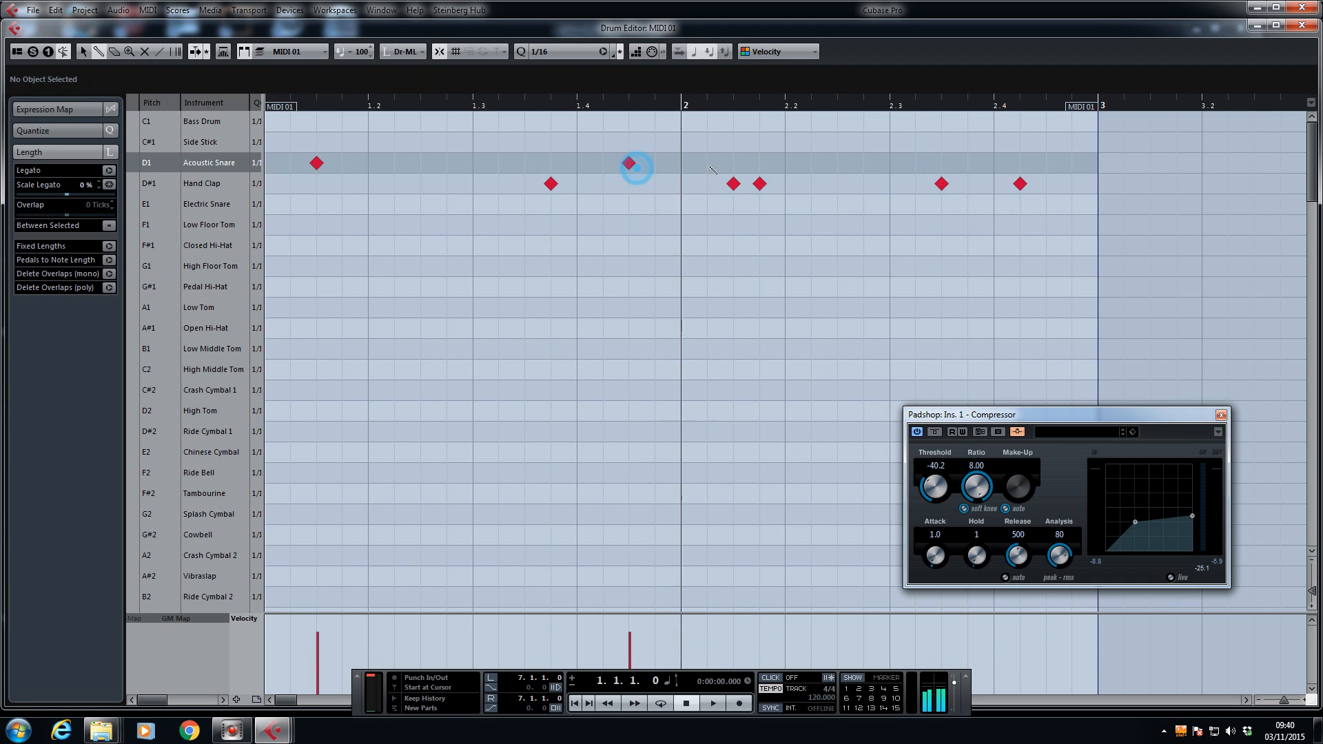
{"action": "left_click", "coordinate": [837, 163]}
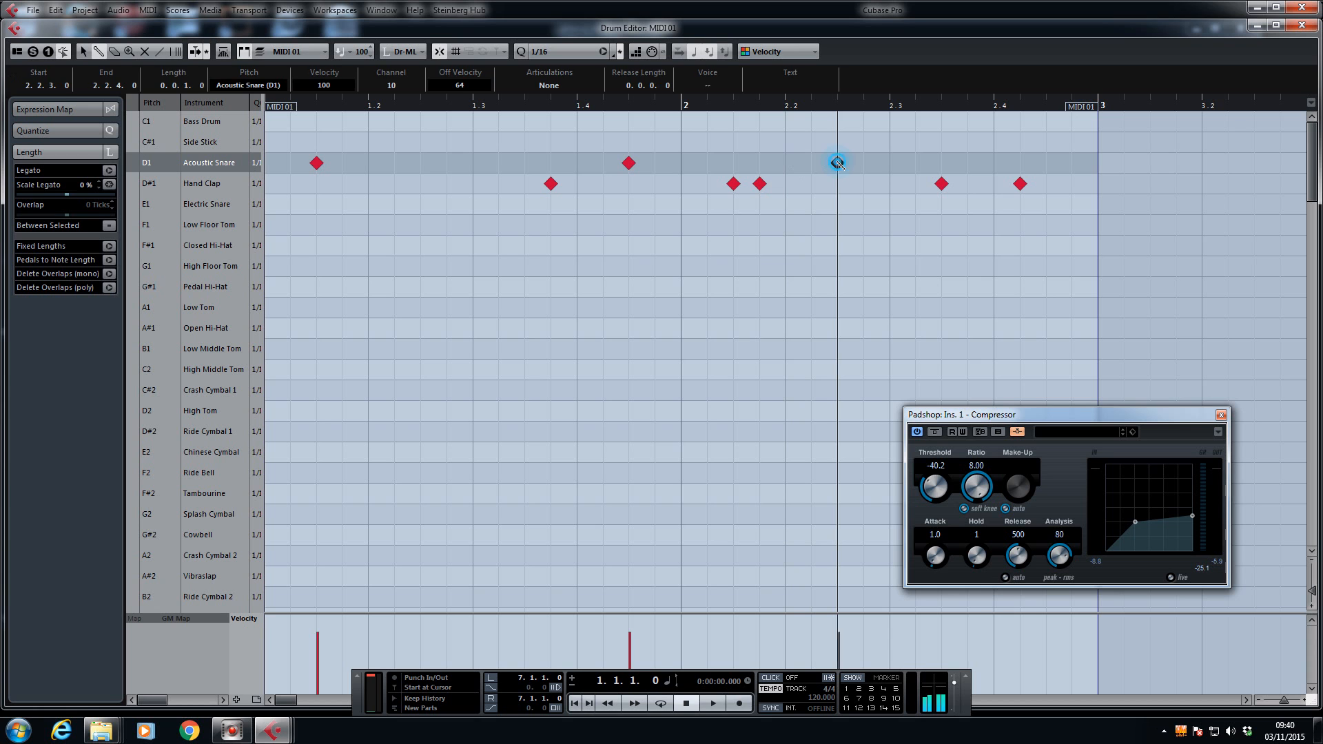
{"action": "left_click", "coordinate": [1295, 26]}
{"action": "key", "text": "space"}
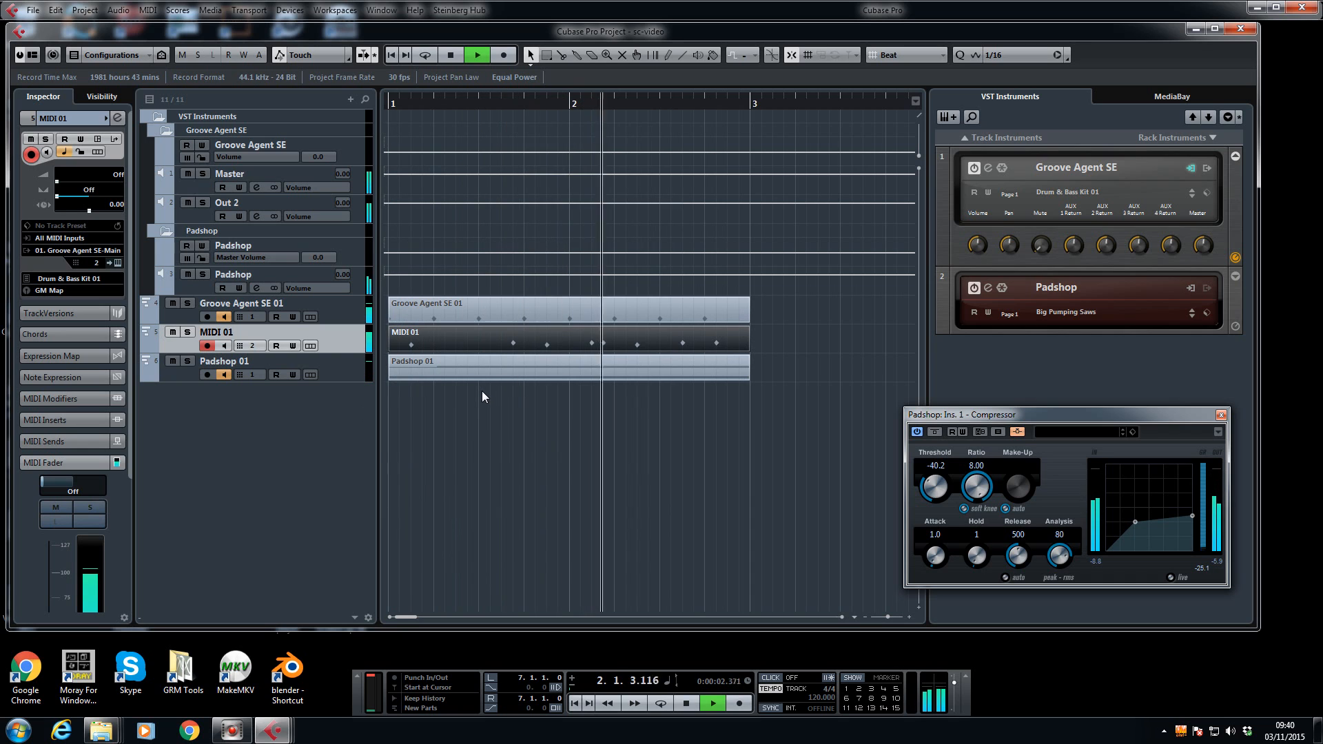
{"action": "key", "text": "space"}
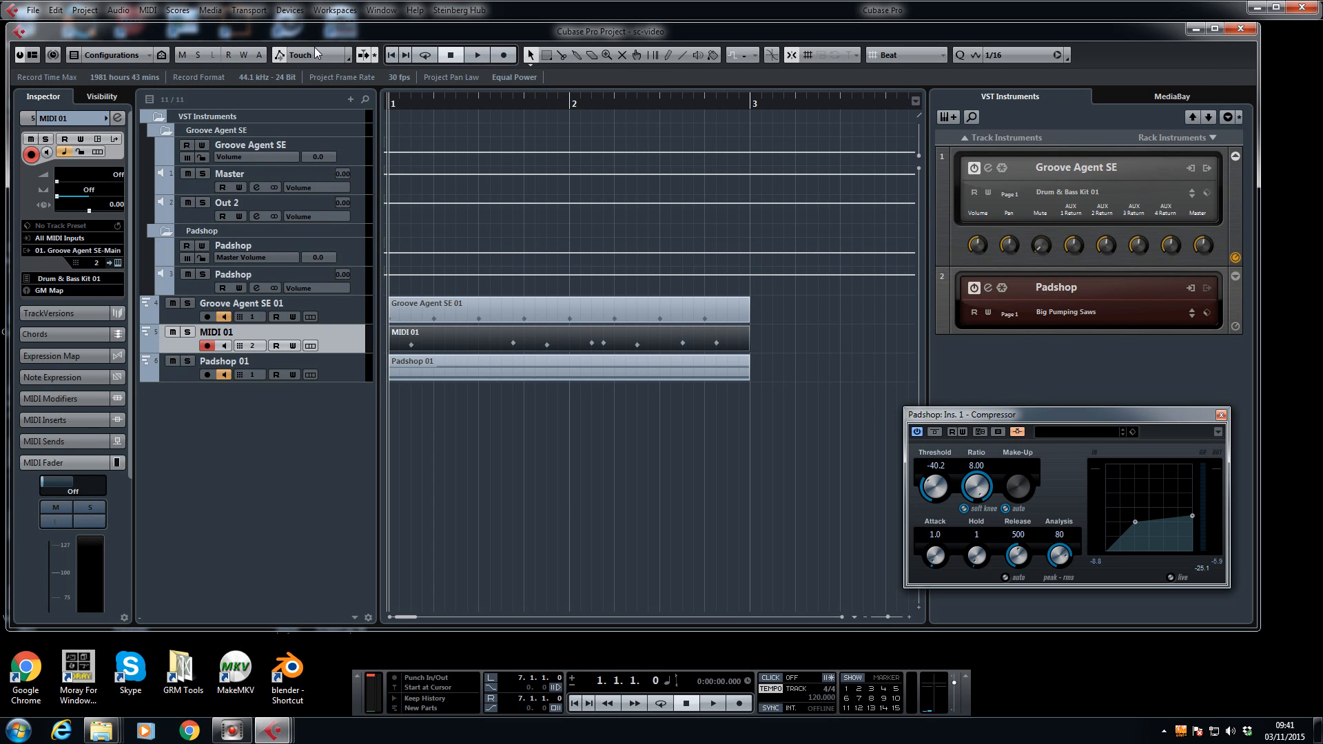
- Open the MixConsole and move the Out 2 channel's send to the Padshop compressor to pre-fader
{"action": "key", "text": "F3"}
{"action": "mouse_move", "coordinate": [444, 241]}
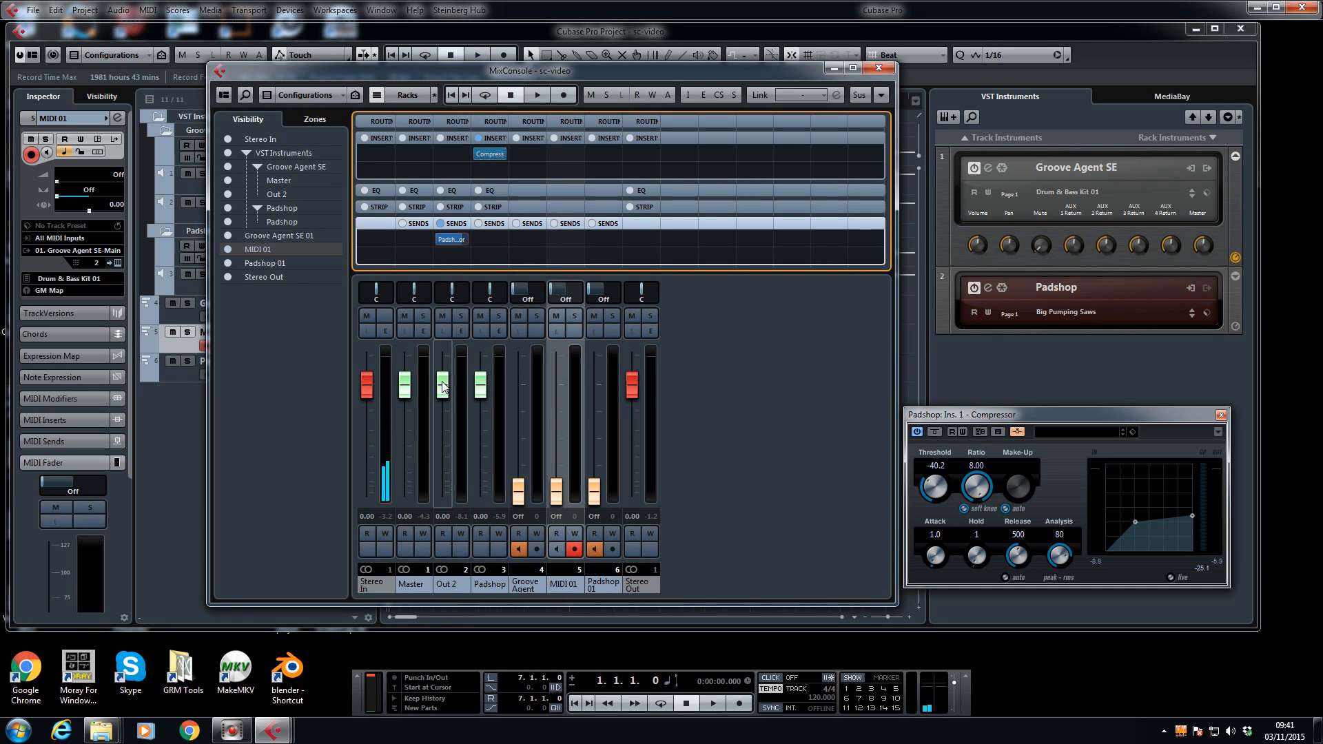
{"action": "right_click", "coordinate": [451, 241]}
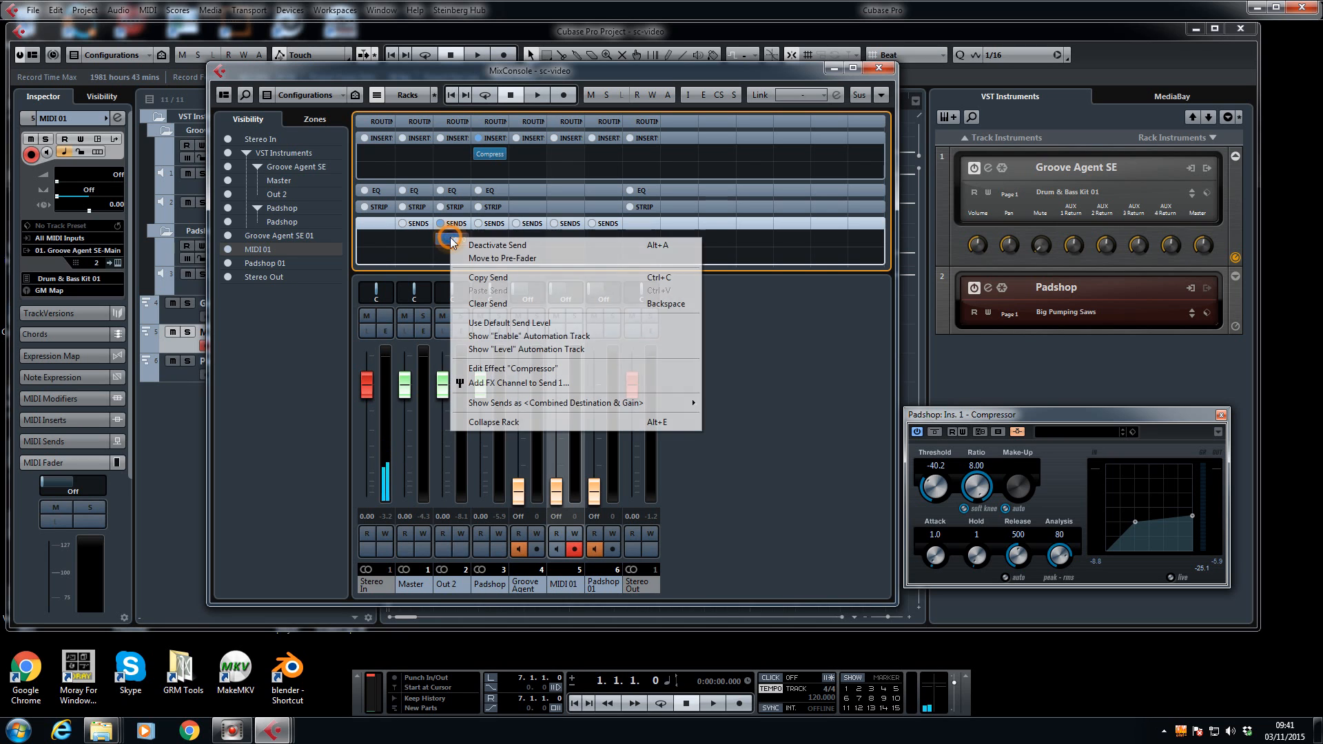
{"action": "left_click", "coordinate": [490, 261]}
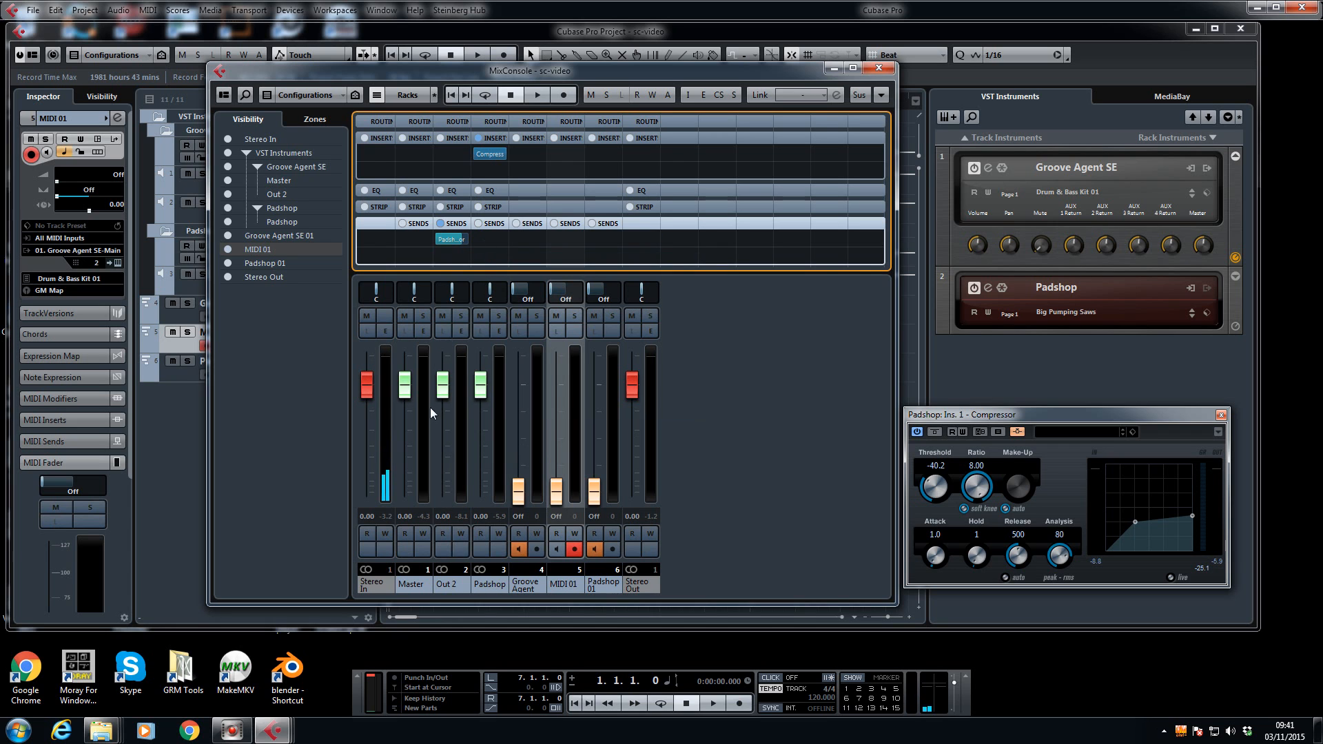
- Audition the mix while setting the Out 2 channel's fader to 0.90, and close the MixConsole
{"action": "key", "text": "space"}
{"action": "mouse_move", "coordinate": [443, 388]}
{"action": "left_mouse_down"}
{"action": "mouse_move", "coordinate": [450, 505]}
{"action": "mouse_move", "coordinate": [445, 386]}
{"action": "left_mouse_up"}
{"action": "key", "text": "space"}
{"action": "key", "text": "space"}
{"action": "key", "text": "space"}
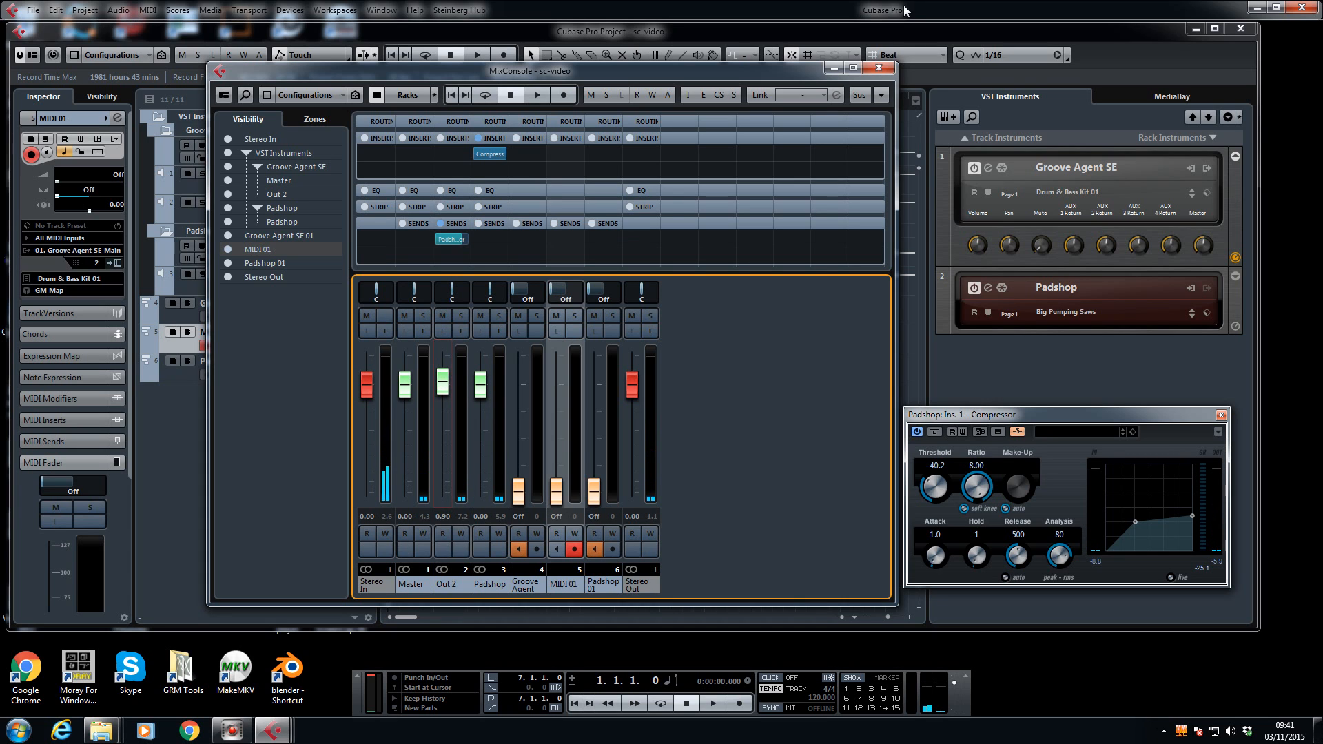
{"action": "left_click", "coordinate": [879, 68]}
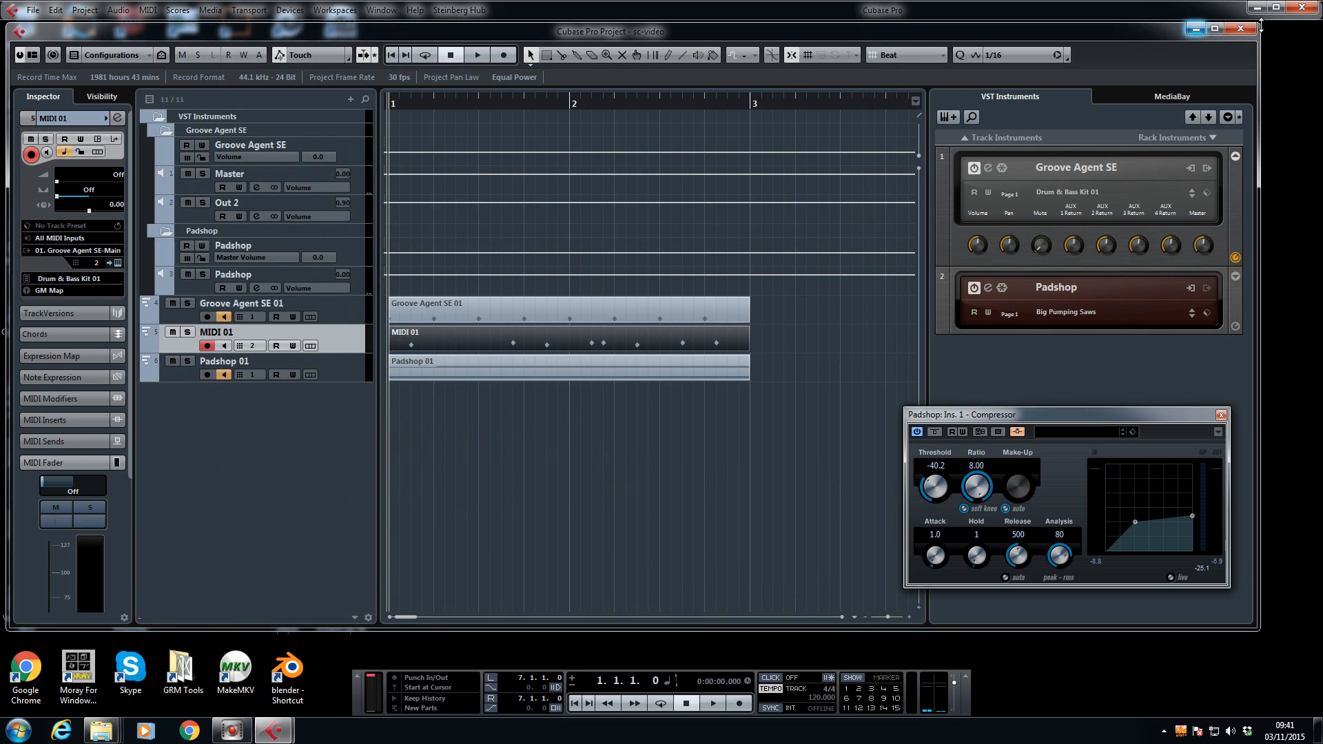